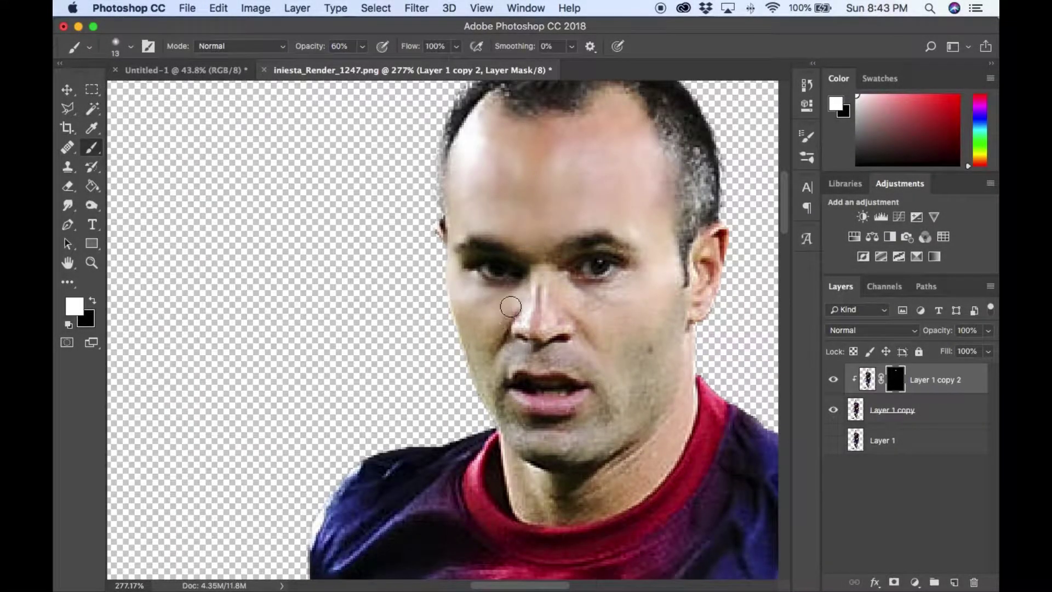
Paint the face and arms into Layer 1 copy 2's mask, resizing the brush as needed.
{"action": "left_click_drag", "start_coordinate": [624, 320], "coordinate": [537, 342]}
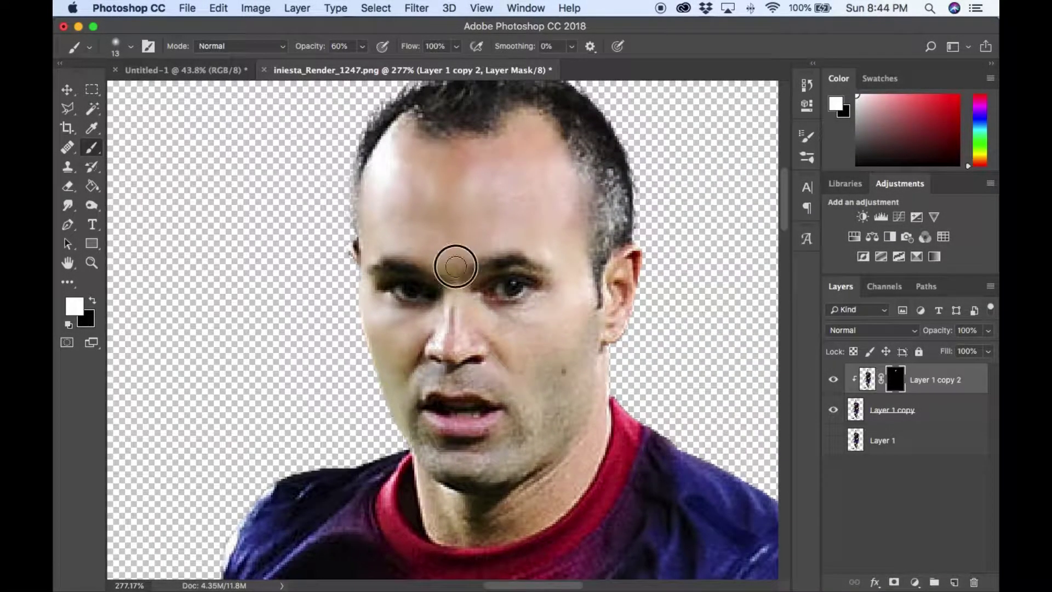
{"action": "scroll", "coordinate": [381, 229], "scroll_direction": "down", "scroll_amount": 3}
{"action": "scroll", "coordinate": [418, 181], "scroll_direction": "right", "scroll_amount": 5}
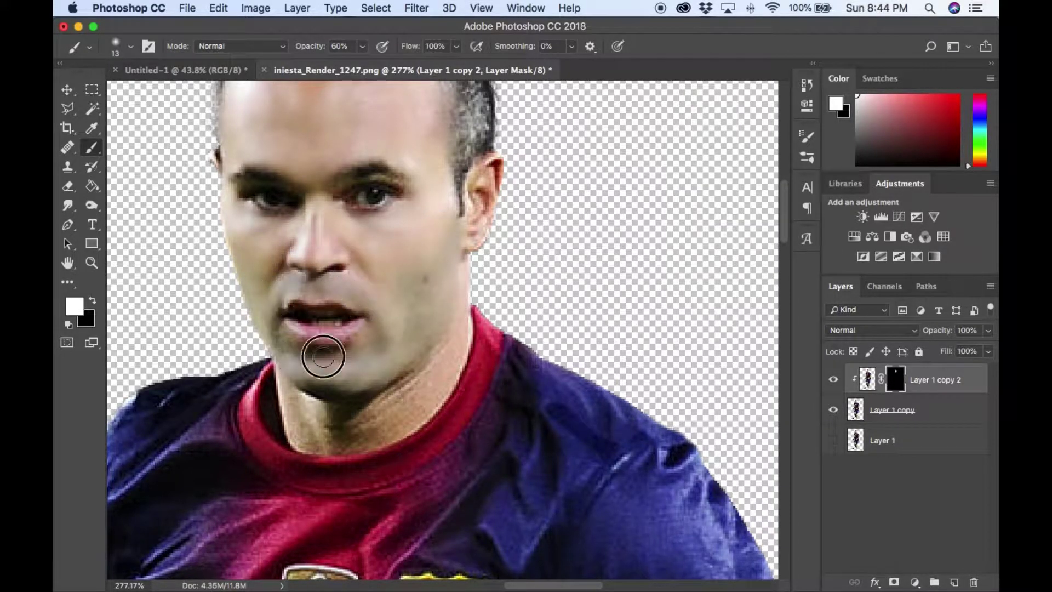
{"action": "scroll", "coordinate": [323, 356], "scroll_direction": "up", "scroll_amount": 5}
{"action": "scroll", "coordinate": [265, 253], "scroll_direction": "down", "scroll_amount": 2}
{"action": "scroll", "coordinate": [356, 373], "scroll_direction": "left", "scroll_amount": 2}
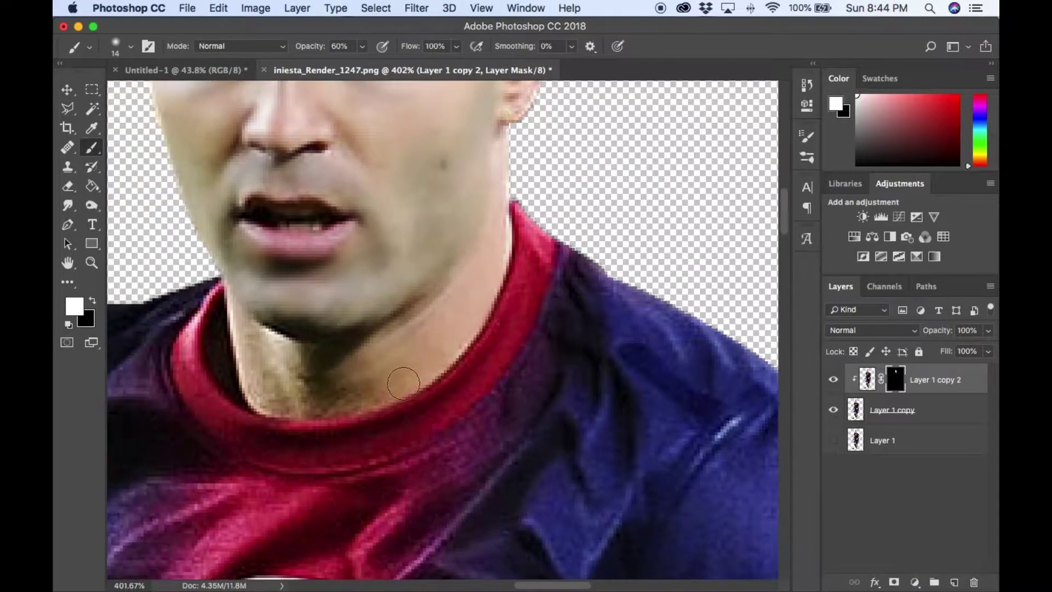
{"action": "key", "text": "bracketleft"}
{"action": "key", "text": "bracketleft"}
{"action": "key", "text": "bracketleft"}
{"action": "scroll", "coordinate": [427, 400], "scroll_direction": "left", "scroll_amount": 5}
{"action": "scroll", "coordinate": [427, 399], "scroll_direction": "down", "scroll_amount": 2}
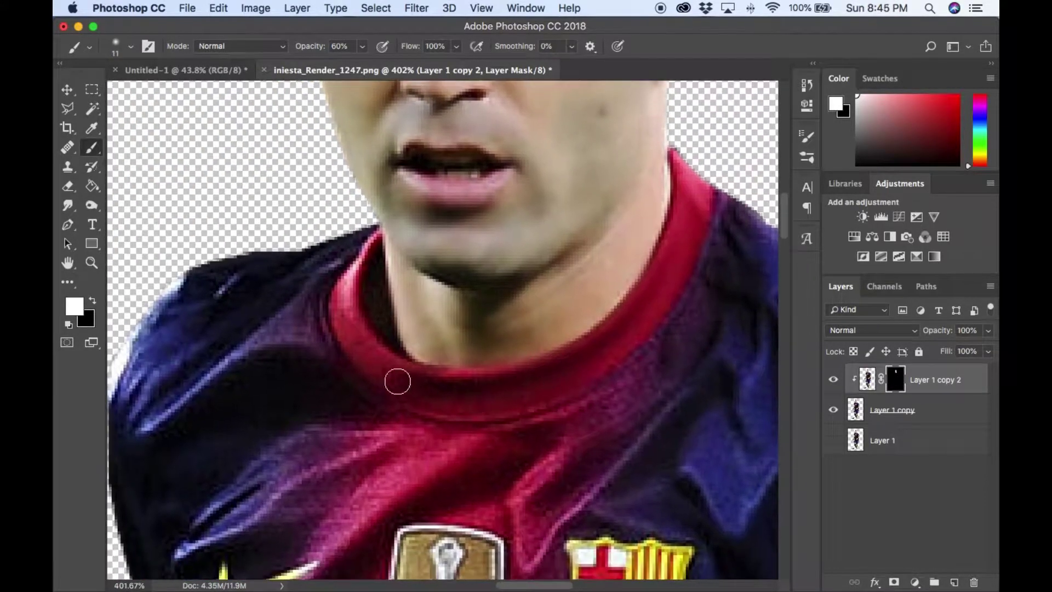
{"action": "scroll", "coordinate": [383, 279], "scroll_direction": "down", "scroll_amount": 5}
{"action": "key", "text": "bracketright"}
{"action": "key", "text": "bracketright"}
{"action": "key", "text": "bracketright"}
{"action": "scroll", "coordinate": [263, 418], "scroll_direction": "up", "scroll_amount": 5}
{"action": "scroll", "coordinate": [520, 230], "scroll_direction": "down", "scroll_amount": 3}
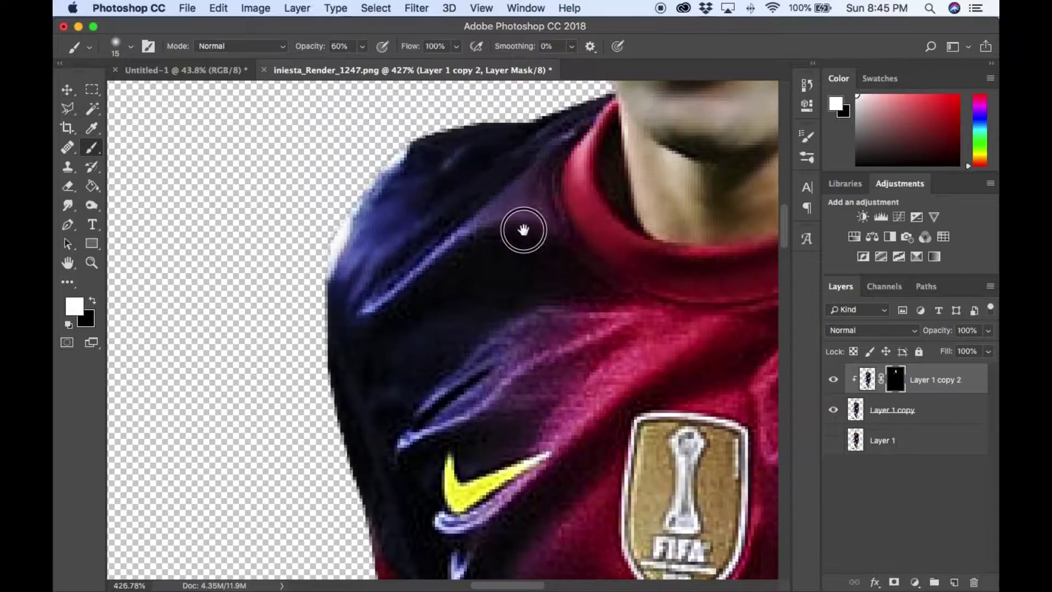
{"action": "scroll", "coordinate": [471, 350], "scroll_direction": "right", "scroll_amount": 5}
{"action": "scroll", "coordinate": [390, 358], "scroll_direction": "down", "scroll_amount": 1}
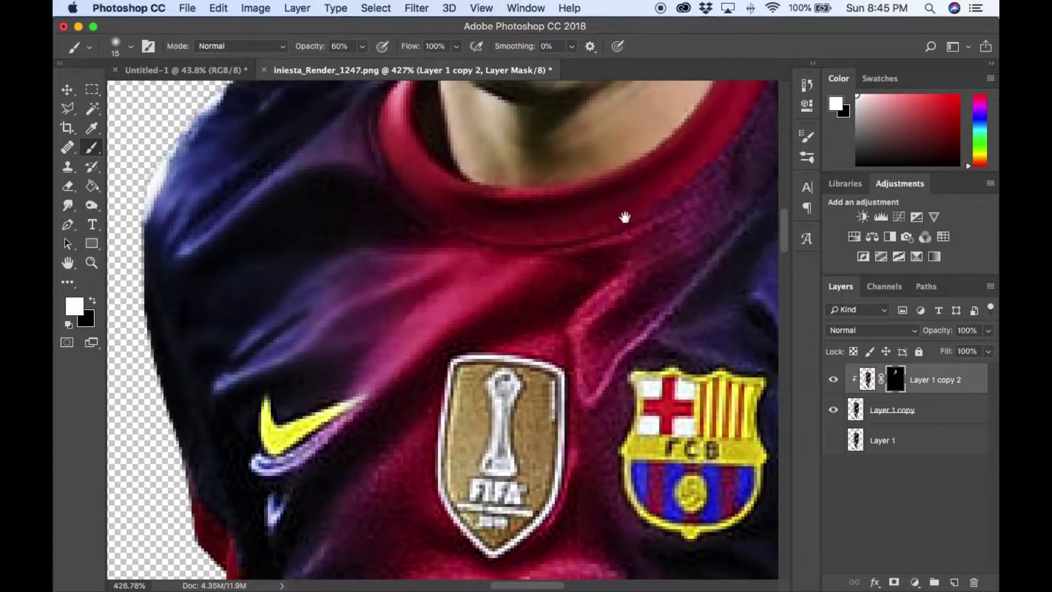
{"action": "scroll", "coordinate": [624, 218], "scroll_direction": "right", "scroll_amount": 7}
{"action": "scroll", "coordinate": [580, 285], "scroll_direction": "right", "scroll_amount": 3}
{"action": "scroll", "coordinate": [580, 285], "scroll_direction": "up", "scroll_amount": 1}
{"action": "scroll", "coordinate": [329, 298], "scroll_direction": "left", "scroll_amount": 2}
{"action": "scroll", "coordinate": [361, 335], "scroll_direction": "left", "scroll_amount": 4}
{"action": "scroll", "coordinate": [361, 335], "scroll_direction": "down", "scroll_amount": 1}
{"action": "scroll", "coordinate": [529, 260], "scroll_direction": "right", "scroll_amount": 2}
{"action": "scroll", "coordinate": [530, 261], "scroll_direction": "up", "scroll_amount": 1}
{"action": "key", "text": "bracketleft"}
{"action": "key", "text": "bracketleft"}
{"action": "key", "text": "bracketleft"}
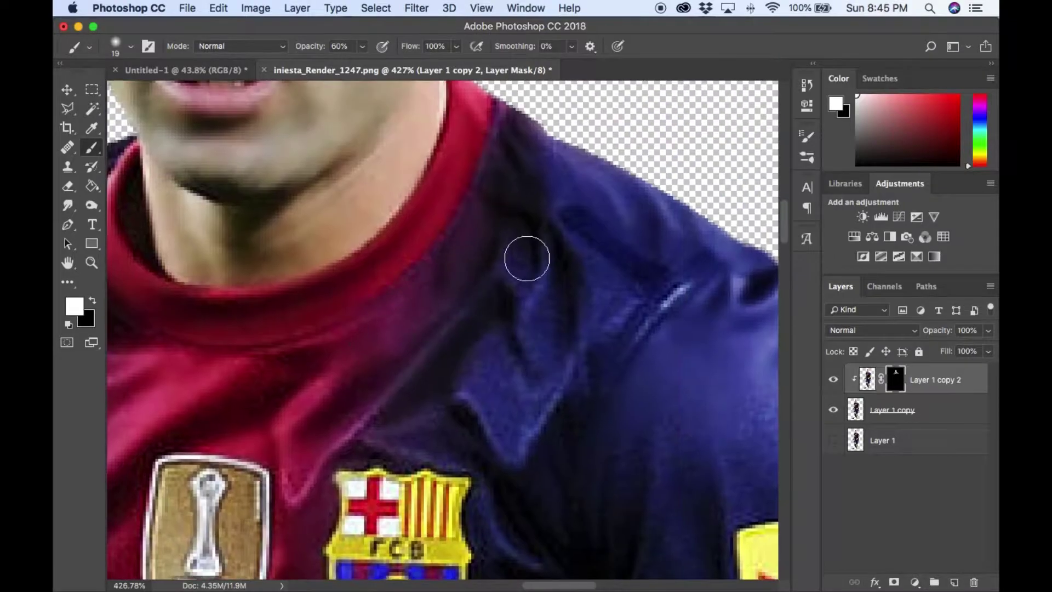
{"action": "scroll", "coordinate": [493, 392], "scroll_direction": "down", "scroll_amount": 2}
{"action": "scroll", "coordinate": [431, 292], "scroll_direction": "left", "scroll_amount": 2}
{"action": "scroll", "coordinate": [619, 464], "scroll_direction": "right", "scroll_amount": 3}
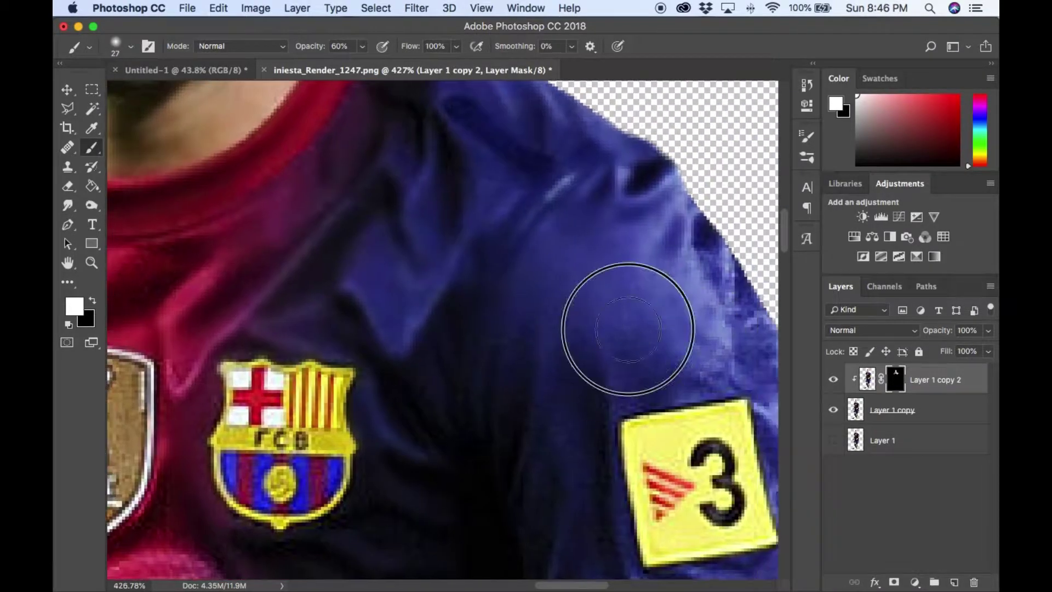
{"action": "scroll", "coordinate": [605, 286], "scroll_direction": "right", "scroll_amount": 2}
{"action": "scroll", "coordinate": [607, 341], "scroll_direction": "down", "scroll_amount": 3}
{"action": "scroll", "coordinate": [607, 340], "scroll_direction": "left", "scroll_amount": 1}
{"action": "key", "text": "bracketleft"}
{"action": "key", "text": "bracketleft"}
{"action": "key", "text": "bracketleft"}
{"action": "scroll", "coordinate": [658, 365], "scroll_direction": "right", "scroll_amount": 3}
Paint the red cuff edge, jersey and shorts into the mask with a smaller brush.
{"action": "left_click", "coordinate": [508, 492]}
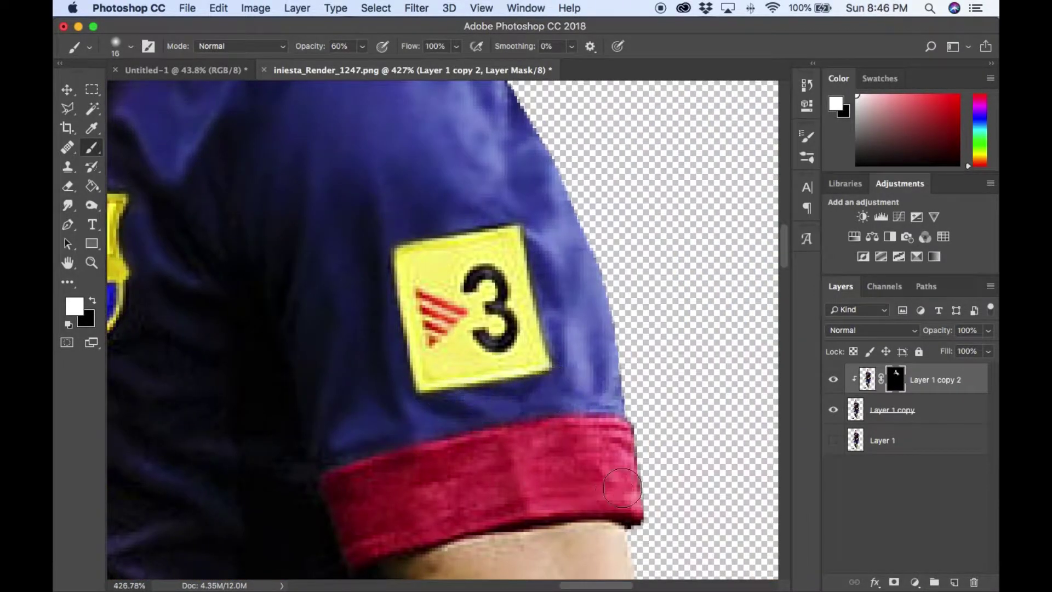
{"action": "scroll", "coordinate": [614, 284], "scroll_direction": "down", "scroll_amount": 3}
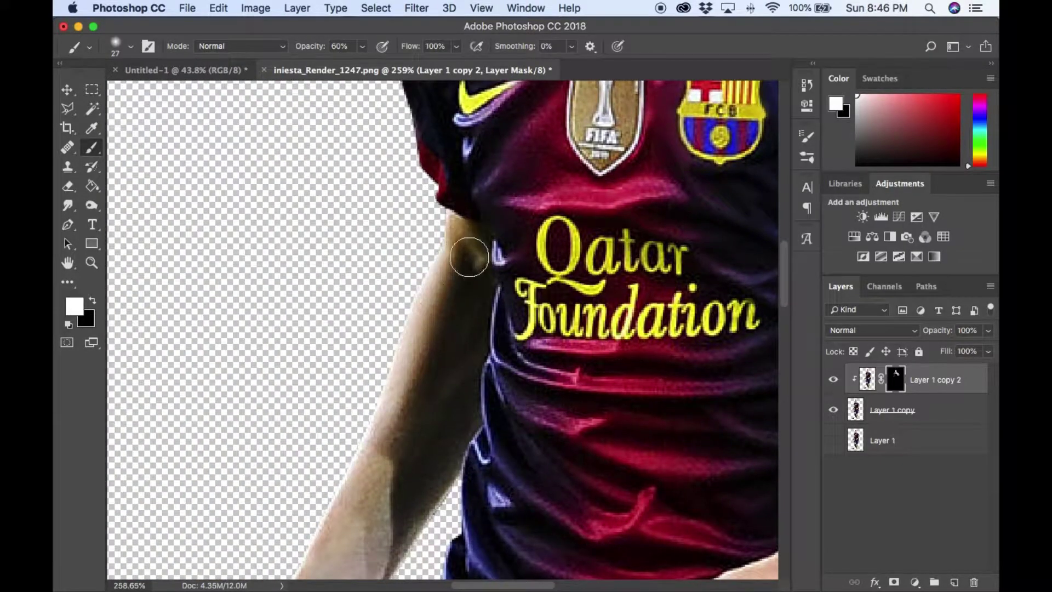
{"action": "scroll", "coordinate": [468, 256], "scroll_direction": "down", "scroll_amount": 5}
{"action": "scroll", "coordinate": [526, 274], "scroll_direction": "left", "scroll_amount": 4}
{"action": "scroll", "coordinate": [575, 328], "scroll_direction": "down", "scroll_amount": 5}
{"action": "scroll", "coordinate": [575, 329], "scroll_direction": "left", "scroll_amount": 4}
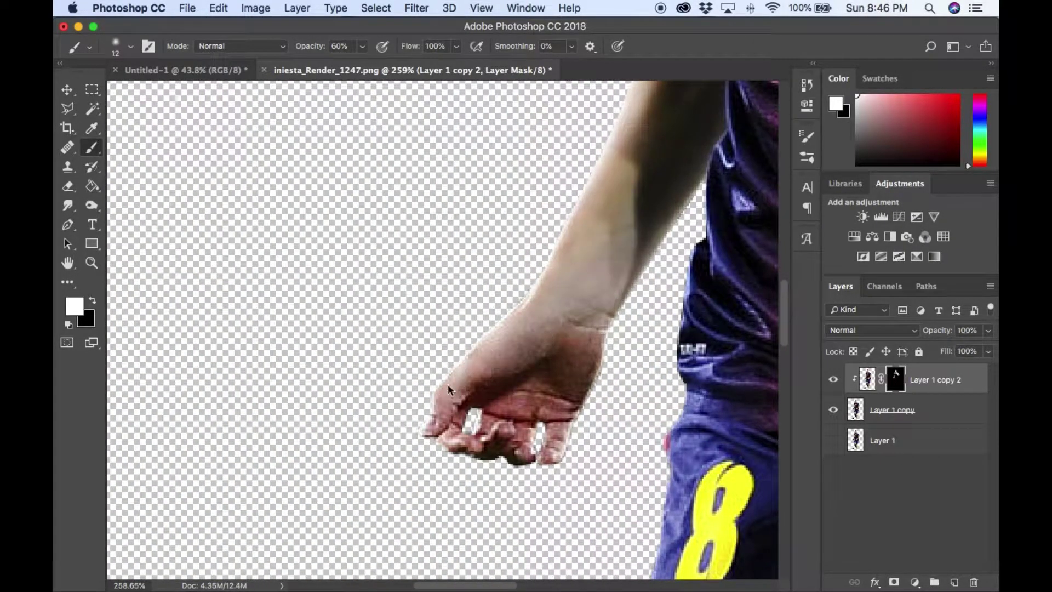
{"action": "scroll", "coordinate": [440, 431], "scroll_direction": "up", "scroll_amount": 10}
{"action": "scroll", "coordinate": [439, 431], "scroll_direction": "right", "scroll_amount": 4}
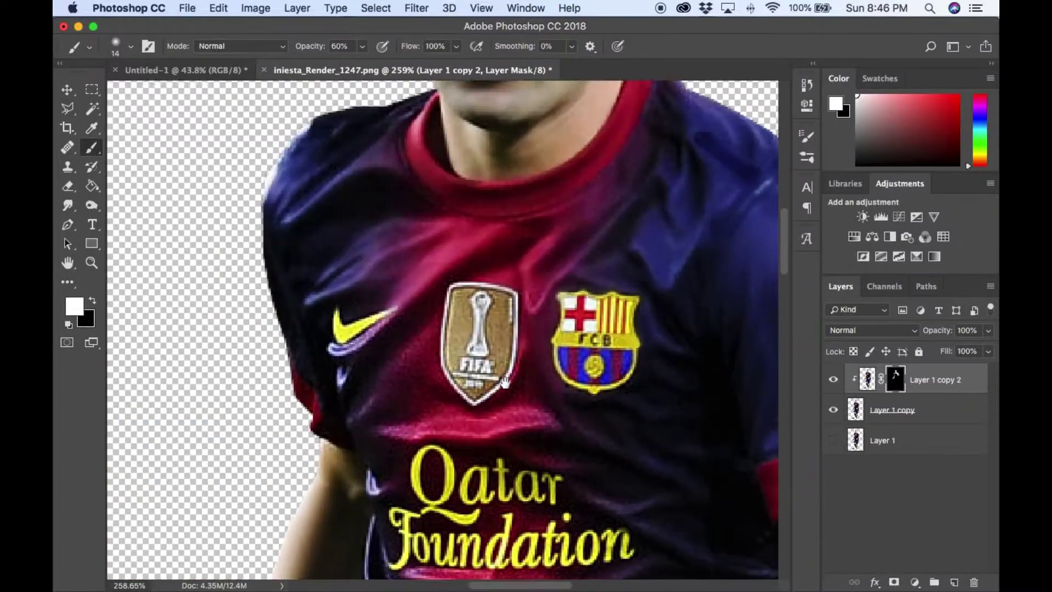
{"action": "scroll", "coordinate": [426, 336], "scroll_direction": "up", "scroll_amount": 1}
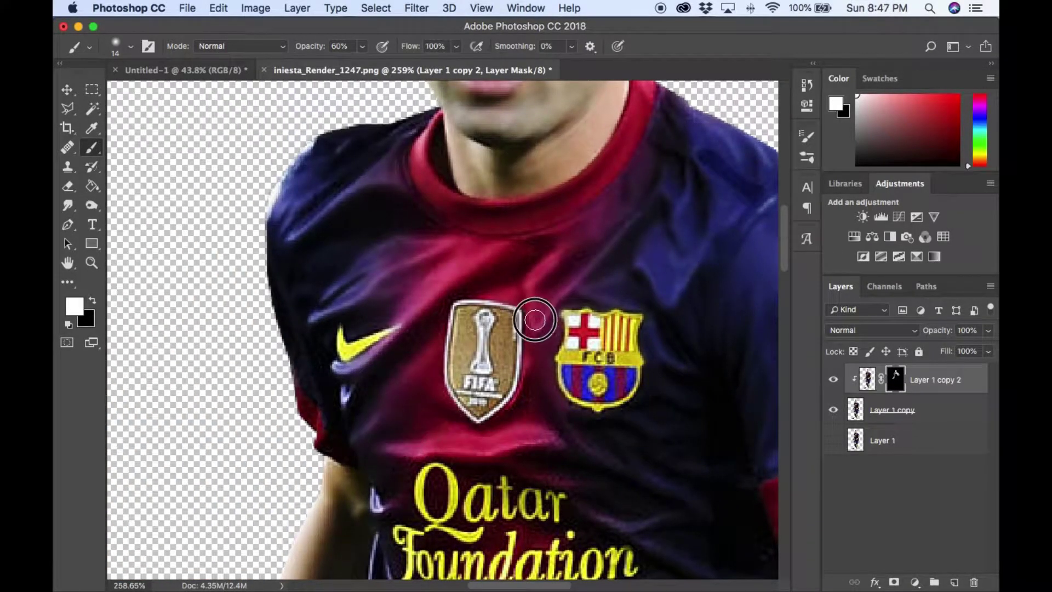
{"action": "scroll", "coordinate": [534, 319], "scroll_direction": "right", "scroll_amount": 3}
{"action": "scroll", "coordinate": [427, 350], "scroll_direction": "down", "scroll_amount": 4}
{"action": "scroll", "coordinate": [427, 351], "scroll_direction": "right", "scroll_amount": 6}
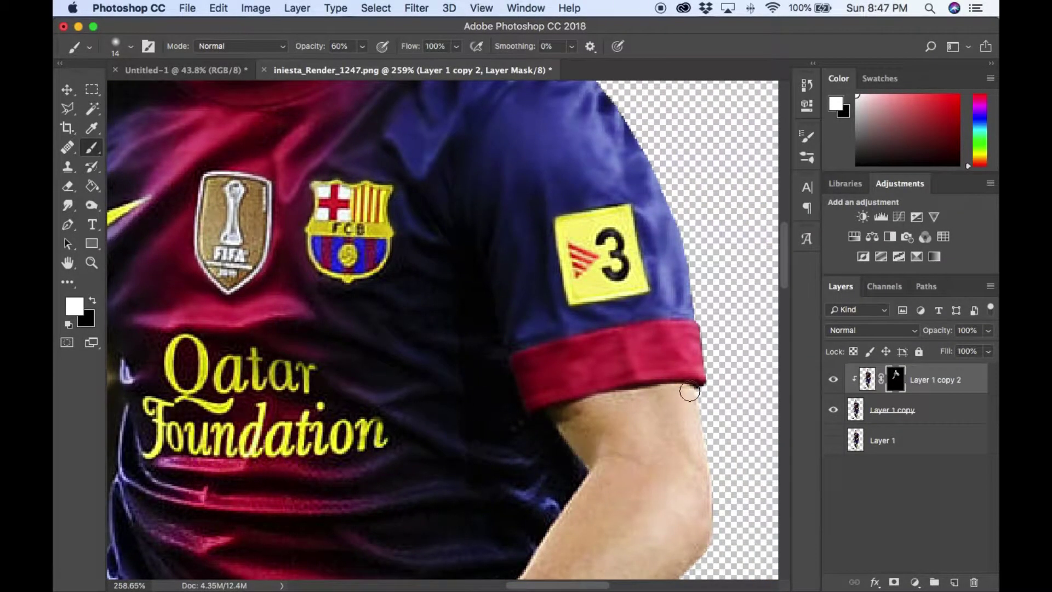
{"action": "scroll", "coordinate": [630, 317], "scroll_direction": "down", "scroll_amount": 4}
{"action": "scroll", "coordinate": [630, 318], "scroll_direction": "right", "scroll_amount": 1}
{"action": "scroll", "coordinate": [418, 486], "scroll_direction": "down", "scroll_amount": 4}
{"action": "scroll", "coordinate": [418, 486], "scroll_direction": "left", "scroll_amount": 3}
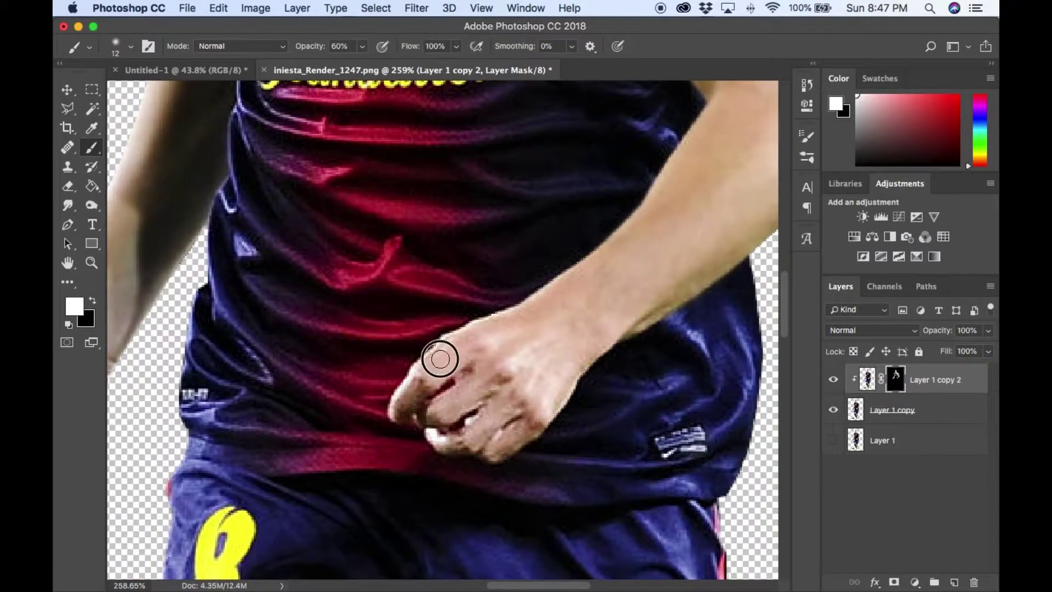
{"action": "scroll", "coordinate": [587, 350], "scroll_direction": "up", "scroll_amount": 5}
{"action": "scroll", "coordinate": [588, 350], "scroll_direction": "left", "scroll_amount": 1}
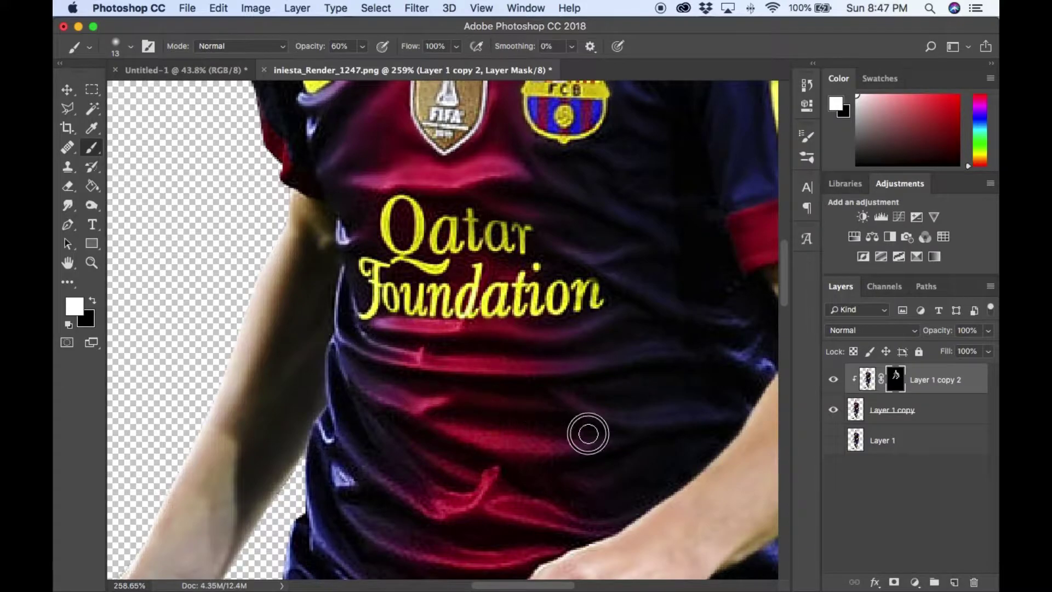
{"action": "scroll", "coordinate": [603, 450], "scroll_direction": "down", "scroll_amount": 3}
{"action": "scroll", "coordinate": [603, 451], "scroll_direction": "right", "scroll_amount": 6}
{"action": "scroll", "coordinate": [227, 416], "scroll_direction": "left", "scroll_amount": 3}
{"action": "scroll", "coordinate": [227, 416], "scroll_direction": "up", "scroll_amount": 1}
{"action": "scroll", "coordinate": [369, 425], "scroll_direction": "down", "scroll_amount": 3}
{"action": "scroll", "coordinate": [369, 425], "scroll_direction": "left", "scroll_amount": 2}
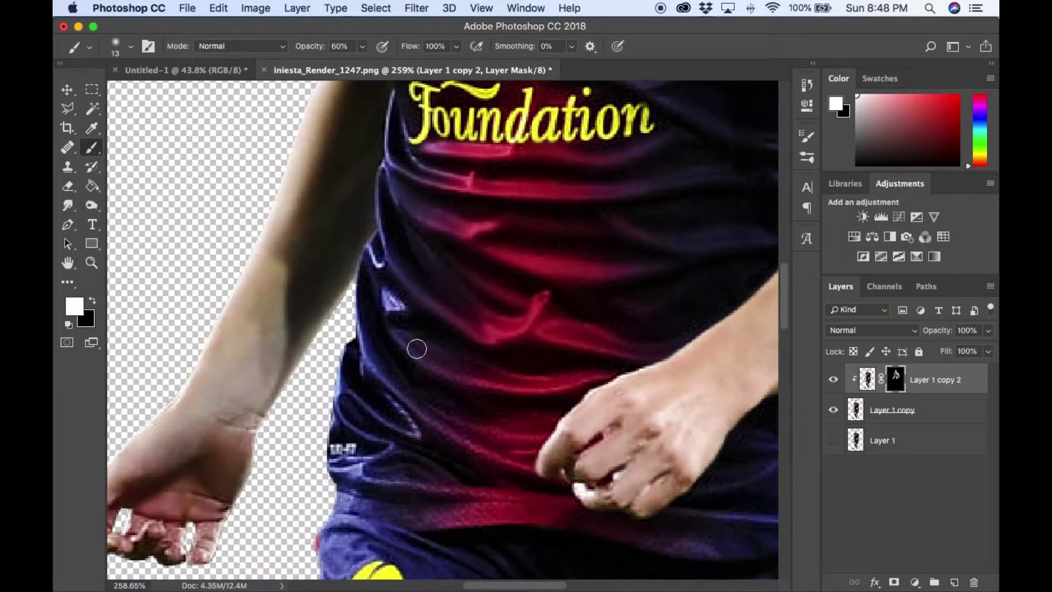
{"action": "scroll", "coordinate": [365, 247], "scroll_direction": "down", "scroll_amount": 3}
{"action": "scroll", "coordinate": [474, 449], "scroll_direction": "right", "scroll_amount": 10}
{"action": "scroll", "coordinate": [566, 436], "scroll_direction": "down", "scroll_amount": 3}
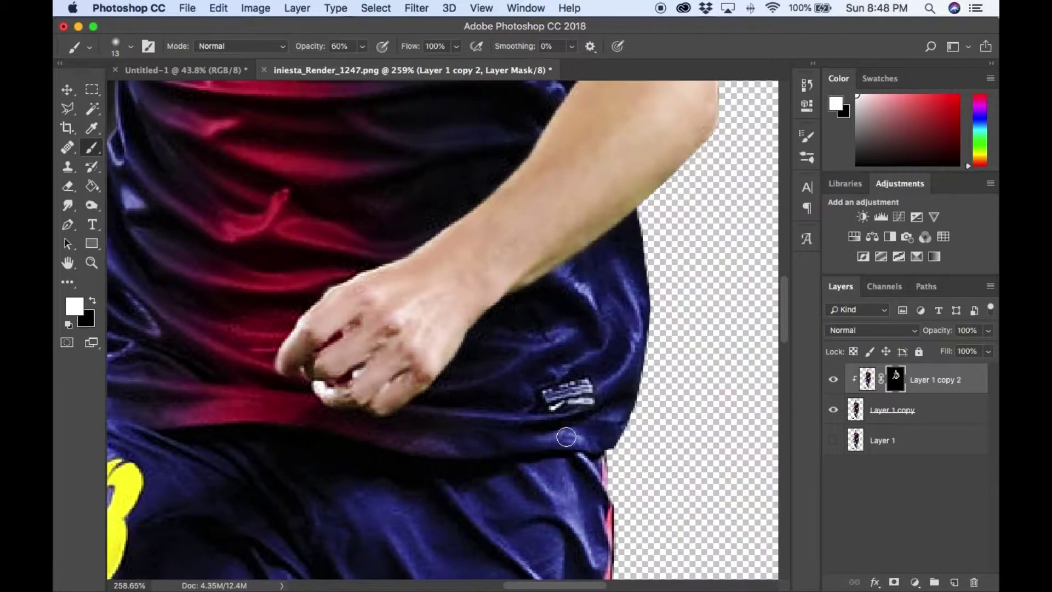
{"action": "scroll", "coordinate": [591, 367], "scroll_direction": "up", "scroll_amount": 3}
{"action": "scroll", "coordinate": [566, 323], "scroll_direction": "right", "scroll_amount": 1}
{"action": "scroll", "coordinate": [625, 392], "scroll_direction": "left", "scroll_amount": 10}
{"action": "scroll", "coordinate": [625, 392], "scroll_direction": "down", "scroll_amount": 10}
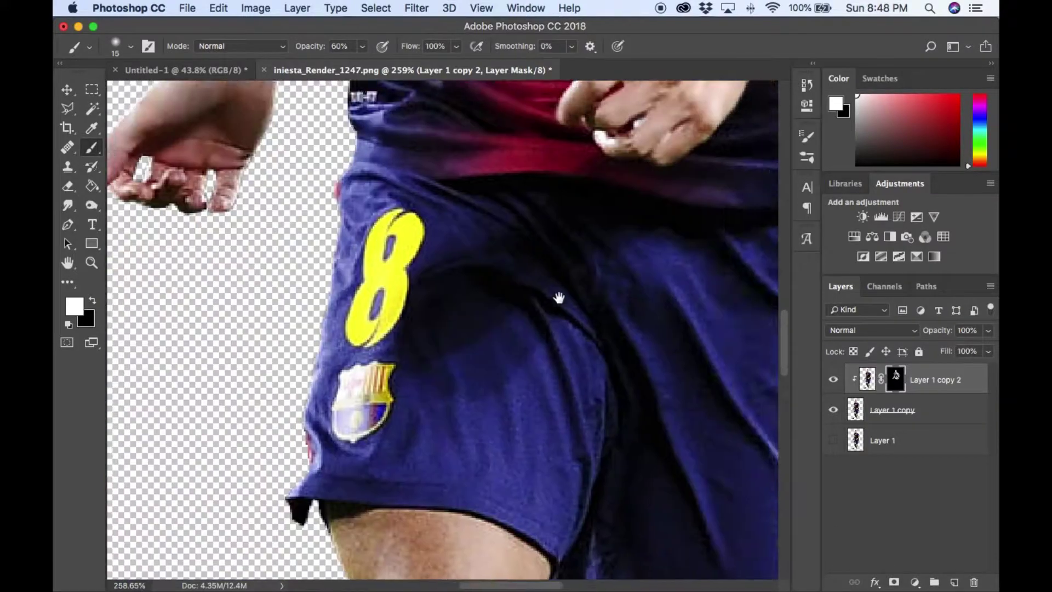
{"action": "scroll", "coordinate": [495, 203], "scroll_direction": "left", "scroll_amount": 5}
{"action": "scroll", "coordinate": [495, 204], "scroll_direction": "up", "scroll_amount": 3}
{"action": "scroll", "coordinate": [461, 410], "scroll_direction": "right", "scroll_amount": 3}
{"action": "scroll", "coordinate": [461, 410], "scroll_direction": "down", "scroll_amount": 2}
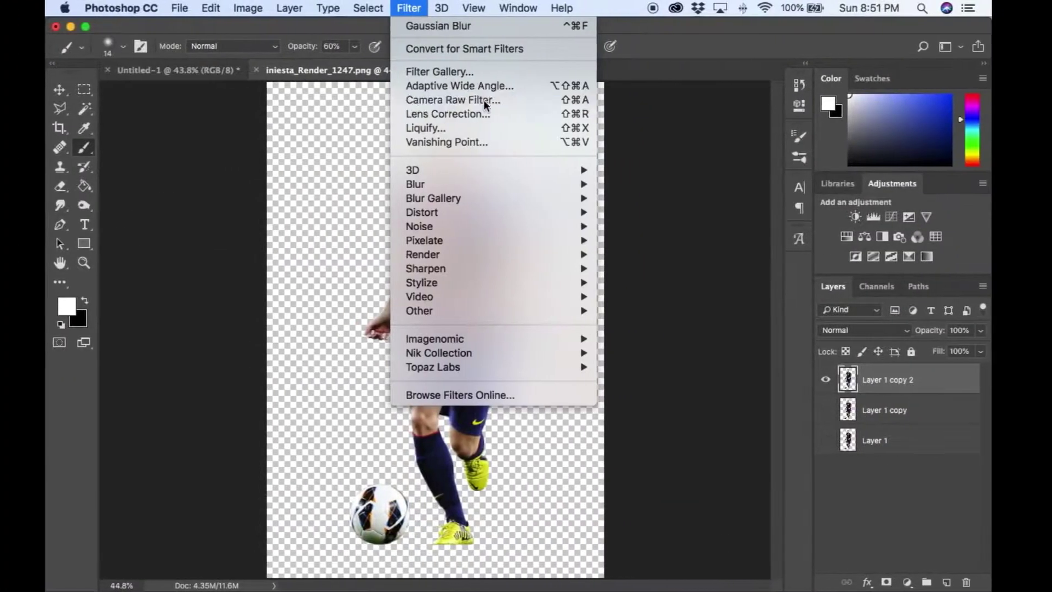
In Camera Raw, raise Clarity and Contrast, darken Shadows and Blacks, and mute Vibrance and Saturation.
{"action": "left_click", "coordinate": [481, 98]}
{"action": "scroll", "coordinate": [881, 329], "scroll_direction": "down", "scroll_amount": 3}
{"action": "left_click_drag", "start_coordinate": [887, 459], "coordinate": [949, 458]}
{"action": "mouse_move", "coordinate": [882, 508]}
{"action": "left_mouse_down"}
{"action": "mouse_move", "coordinate": [863, 508]}
{"action": "mouse_move", "coordinate": [859, 534]}
{"action": "left_mouse_up"}
{"action": "left_click_drag", "start_coordinate": [882, 422], "coordinate": [839, 421]}
{"action": "left_click_drag", "start_coordinate": [881, 375], "coordinate": [863, 374]}
{"action": "left_click_drag", "start_coordinate": [882, 327], "coordinate": [909, 327]}
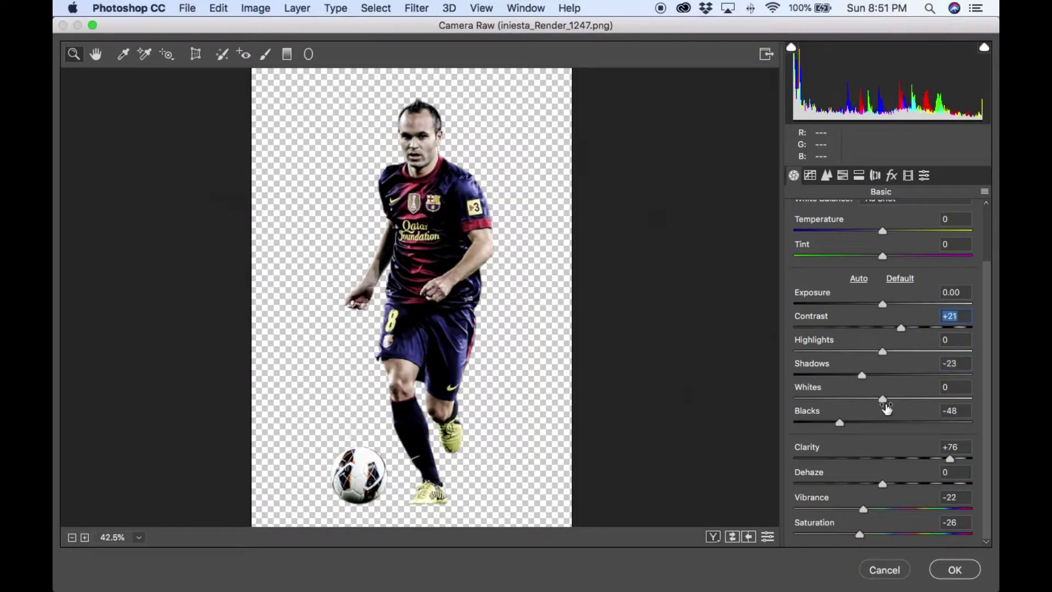
Boost the red jersey's HSL saturation, apply Camera Raw, then run a Topaz Labs filter.
{"action": "left_click", "coordinate": [842, 175]}
{"action": "left_click_drag", "start_coordinate": [887, 270], "coordinate": [987, 282]}
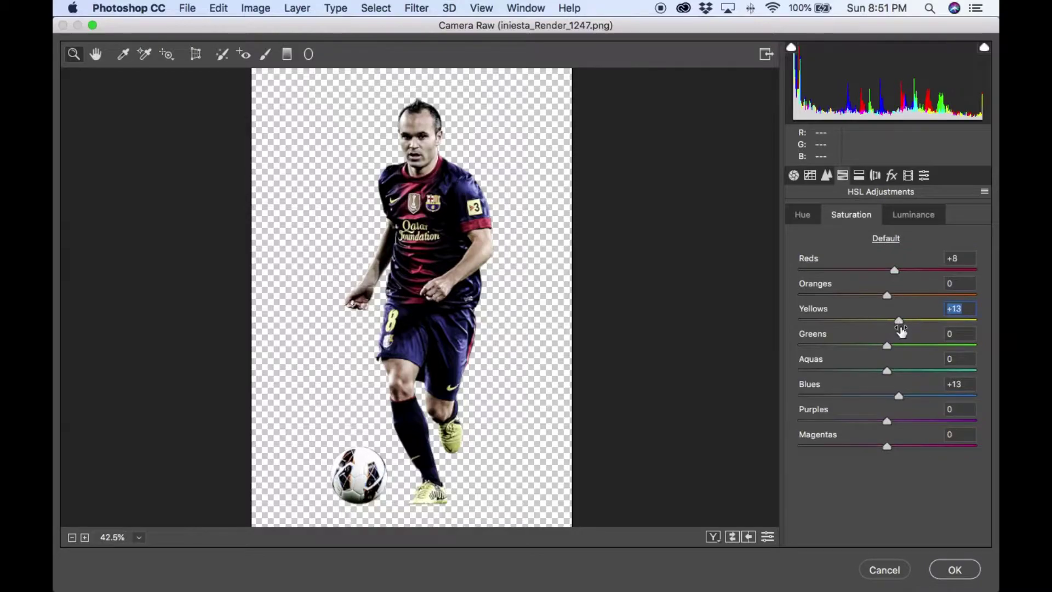
{"action": "left_click", "coordinate": [956, 569]}
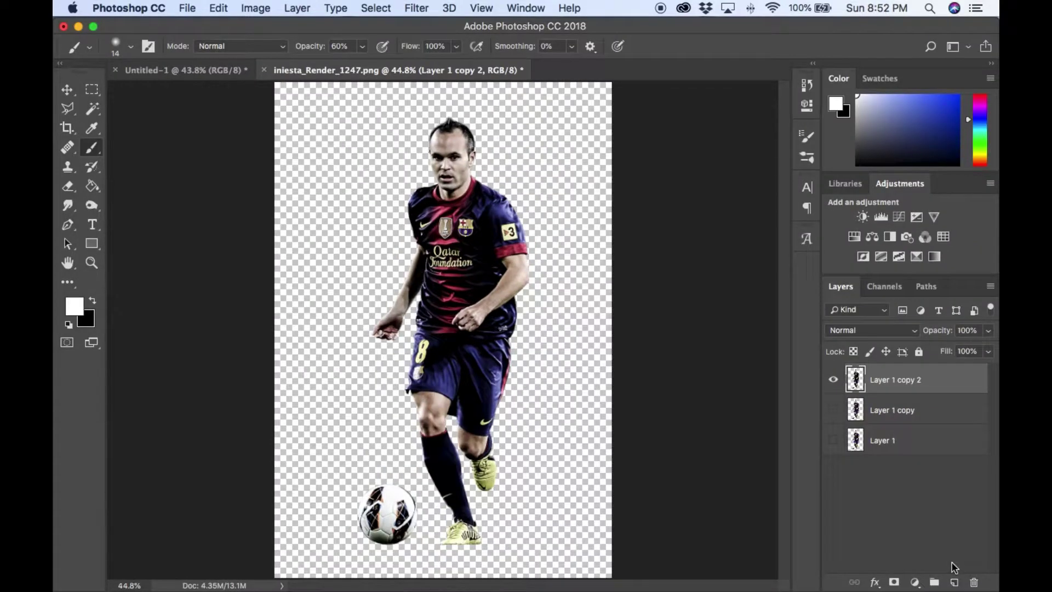
{"action": "left_click", "coordinate": [416, 7]}
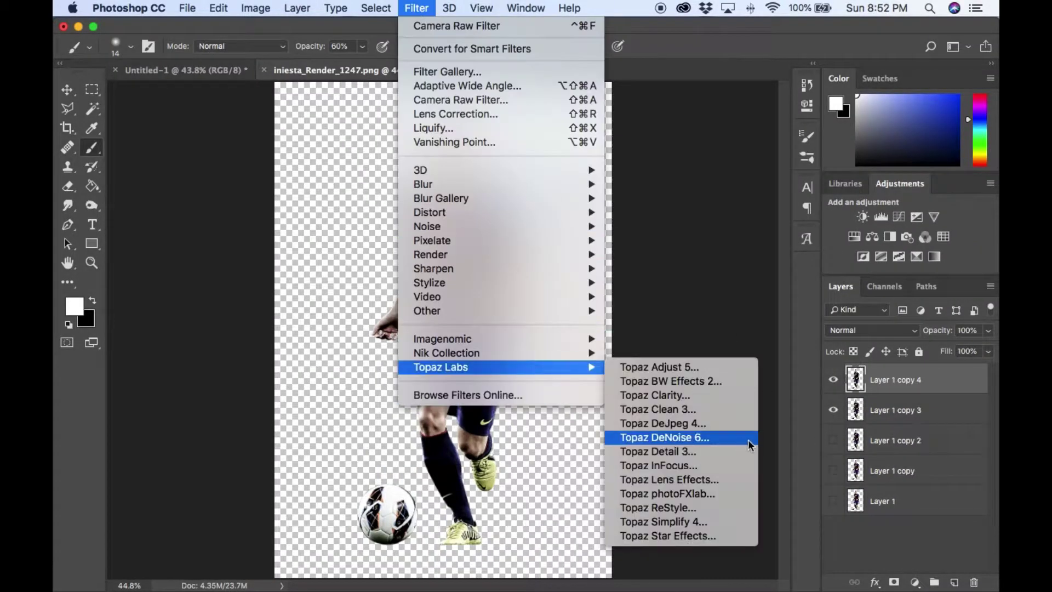
{"action": "left_click", "coordinate": [706, 412]}
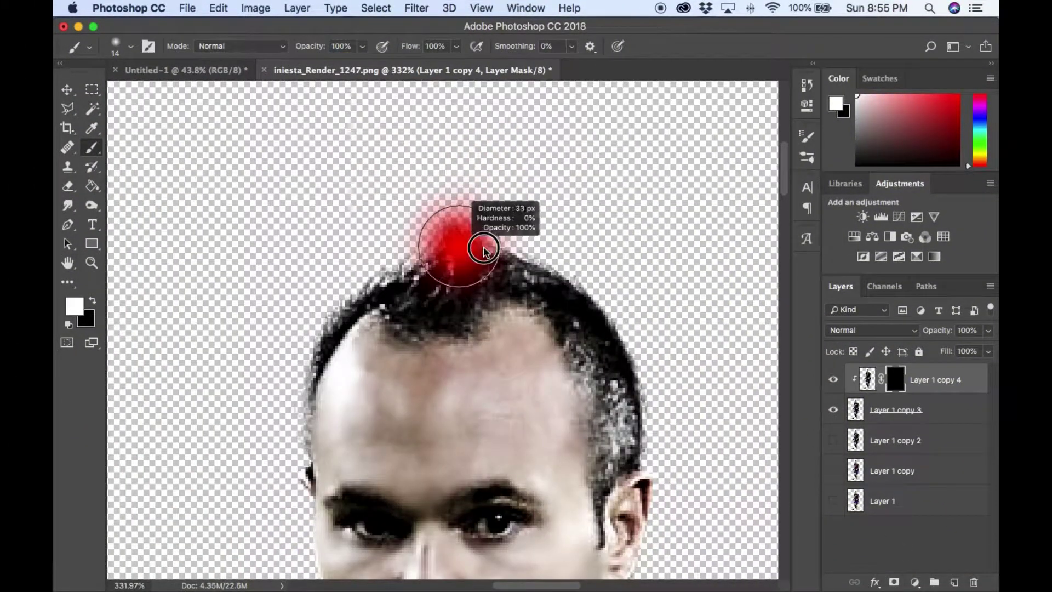
Paint the hair and upper jersey back into Layer 1 copy 4's mask.
{"action": "left_click_drag", "start_coordinate": [483, 249], "coordinate": [361, 269]}
{"action": "left_click_drag", "start_coordinate": [526, 273], "coordinate": [621, 404]}
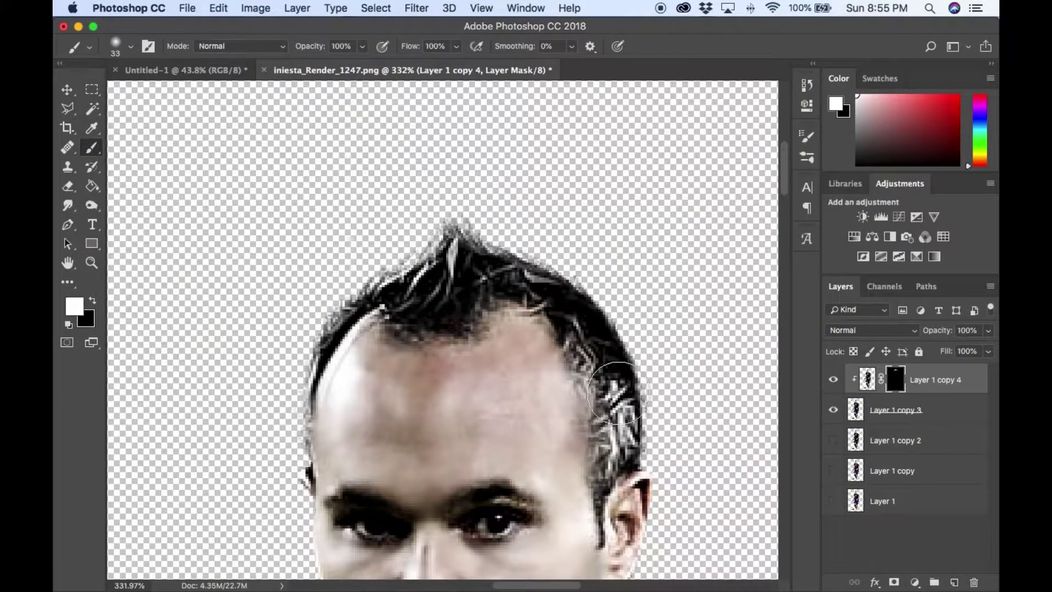
{"action": "scroll", "coordinate": [490, 310], "scroll_direction": "right", "scroll_amount": 5}
{"action": "scroll", "coordinate": [493, 356], "scroll_direction": "down", "scroll_amount": 5}
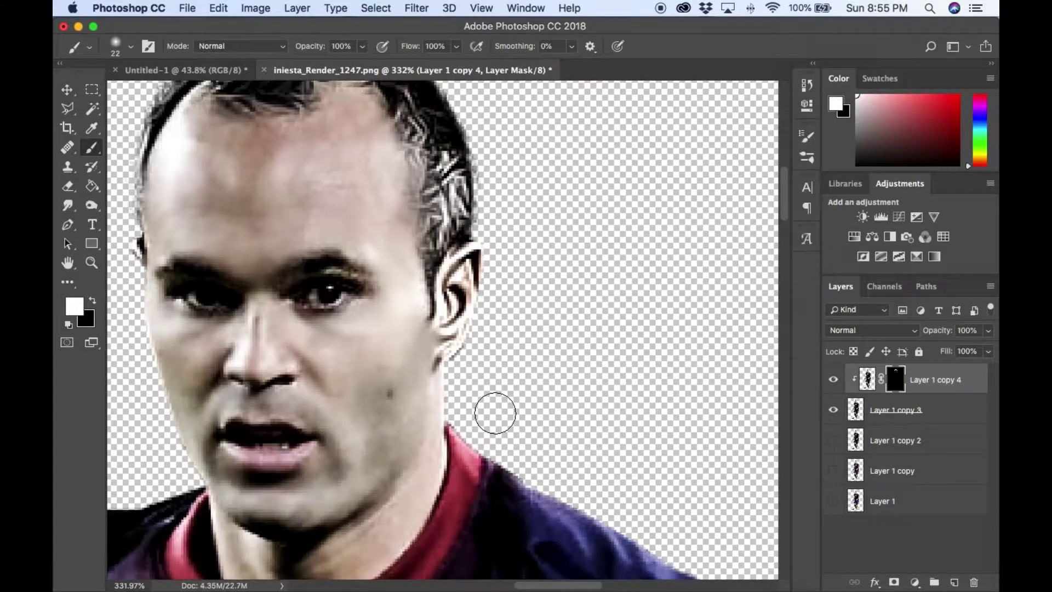
{"action": "left_click_drag", "start_coordinate": [279, 397], "coordinate": [564, 397]}
{"action": "scroll", "coordinate": [380, 434], "scroll_direction": "down", "scroll_amount": 5}
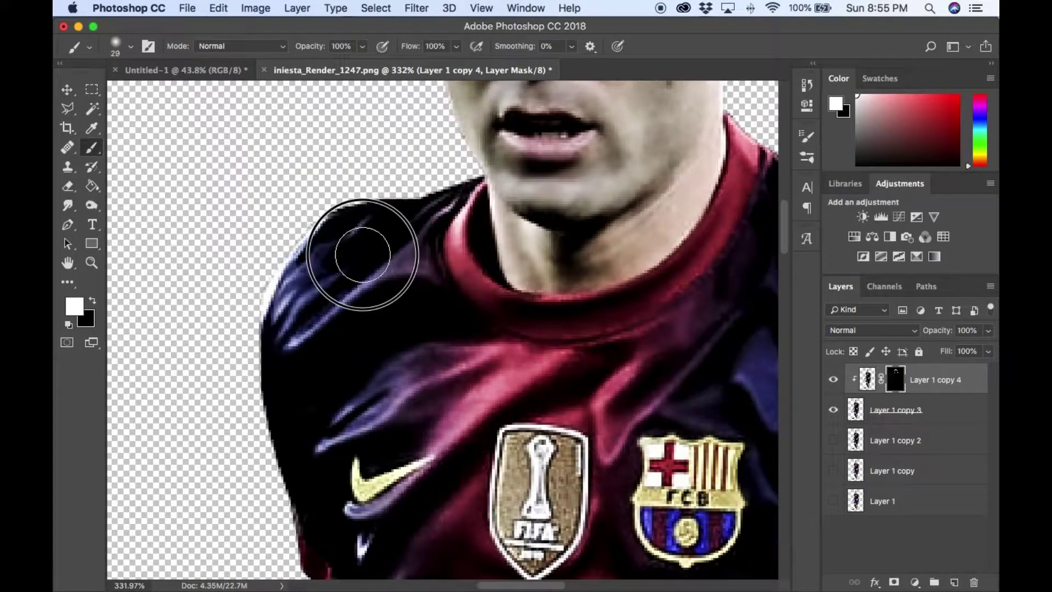
{"action": "scroll", "coordinate": [457, 228], "scroll_direction": "right", "scroll_amount": 5}
{"action": "scroll", "coordinate": [245, 376], "scroll_direction": "down", "scroll_amount": 5}
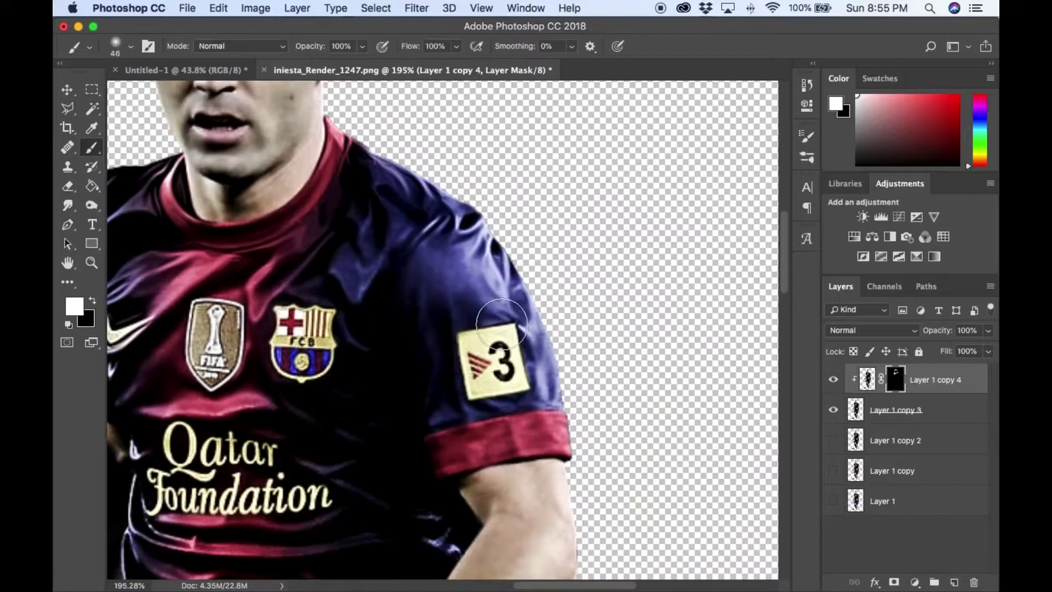
{"action": "scroll", "coordinate": [352, 329], "scroll_direction": "up", "scroll_amount": 3}
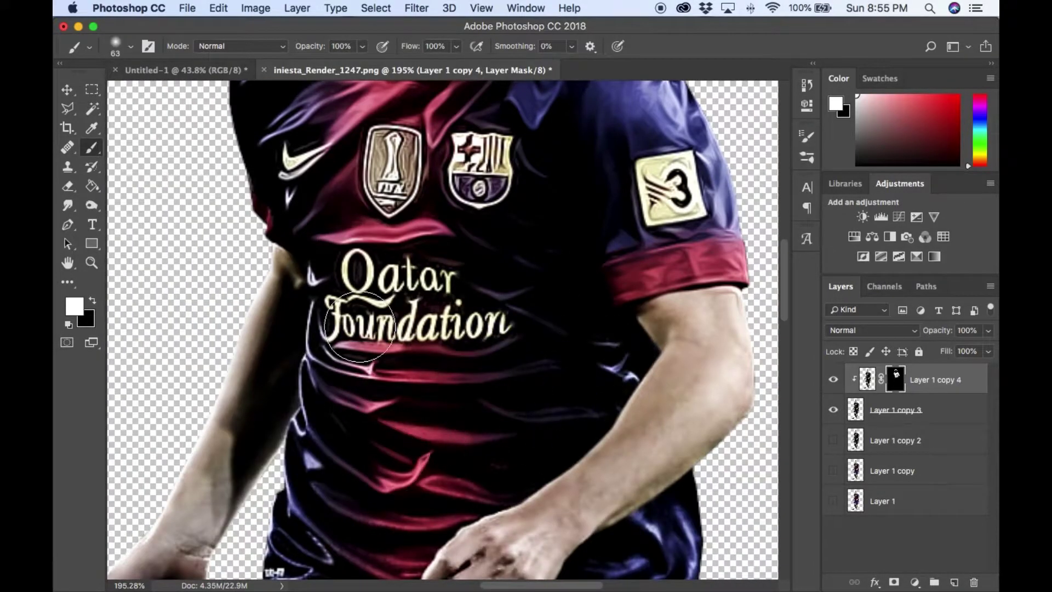
{"action": "scroll", "coordinate": [359, 327], "scroll_direction": "down", "scroll_amount": 5}
With a larger brush, reveal the legs, boot, ball and hand through the mask.
{"action": "key", "text": "bracketright"}
{"action": "scroll", "coordinate": [512, 301], "scroll_direction": "down", "scroll_amount": 3}
{"action": "scroll", "coordinate": [564, 223], "scroll_direction": "down", "scroll_amount": 4}
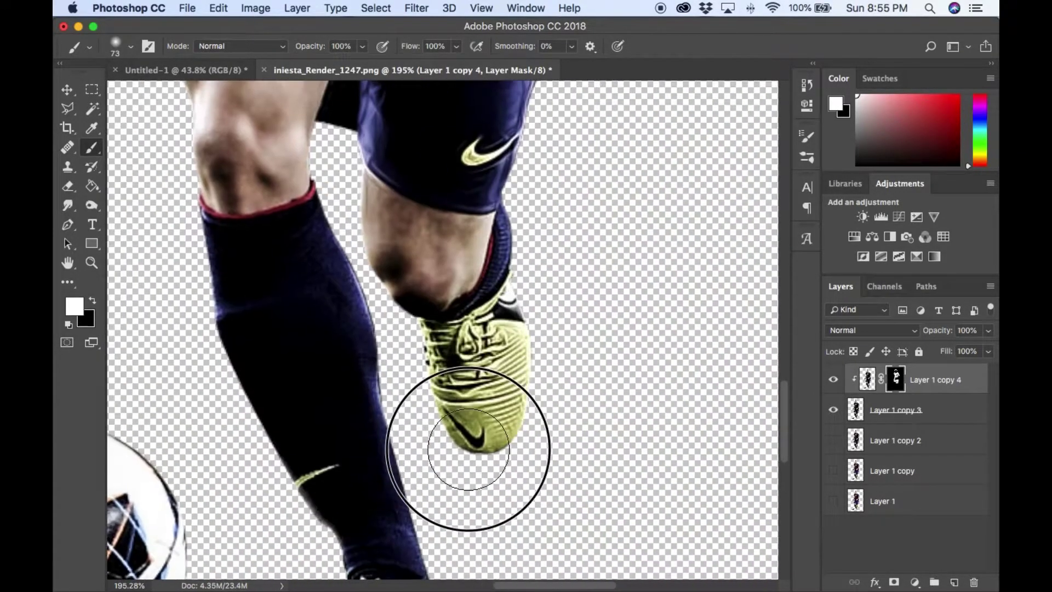
{"action": "scroll", "coordinate": [506, 356], "scroll_direction": "down", "scroll_amount": 5}
{"action": "scroll", "coordinate": [540, 282], "scroll_direction": "left", "scroll_amount": 5}
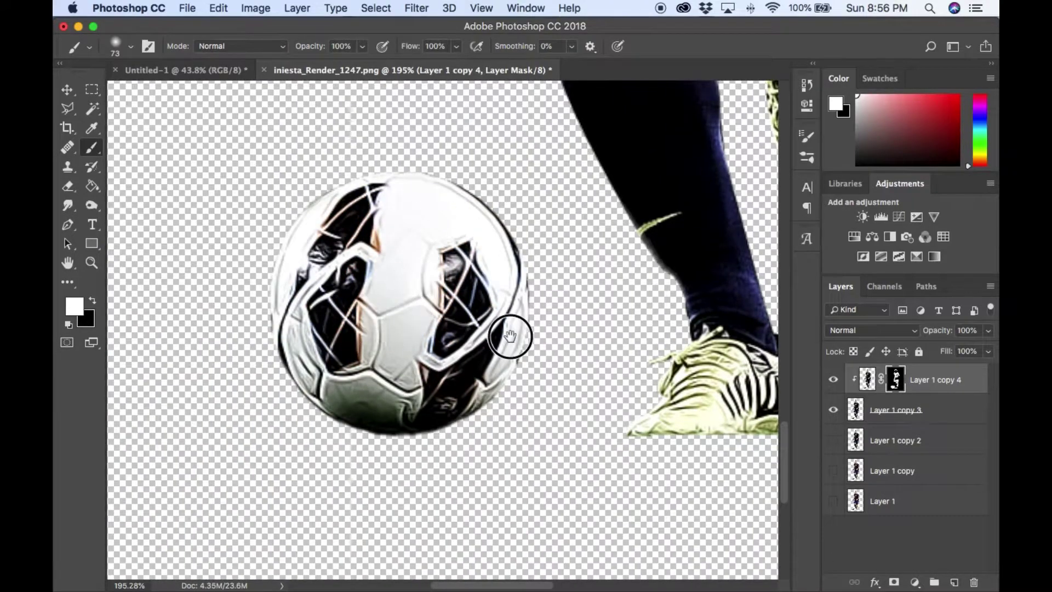
{"action": "scroll", "coordinate": [593, 237], "scroll_direction": "up", "scroll_amount": 5}
{"action": "scroll", "coordinate": [505, 396], "scroll_direction": "right", "scroll_amount": 5}
{"action": "scroll", "coordinate": [386, 247], "scroll_direction": "up", "scroll_amount": 5}
{"action": "scroll", "coordinate": [399, 347], "scroll_direction": "up", "scroll_amount": 5}
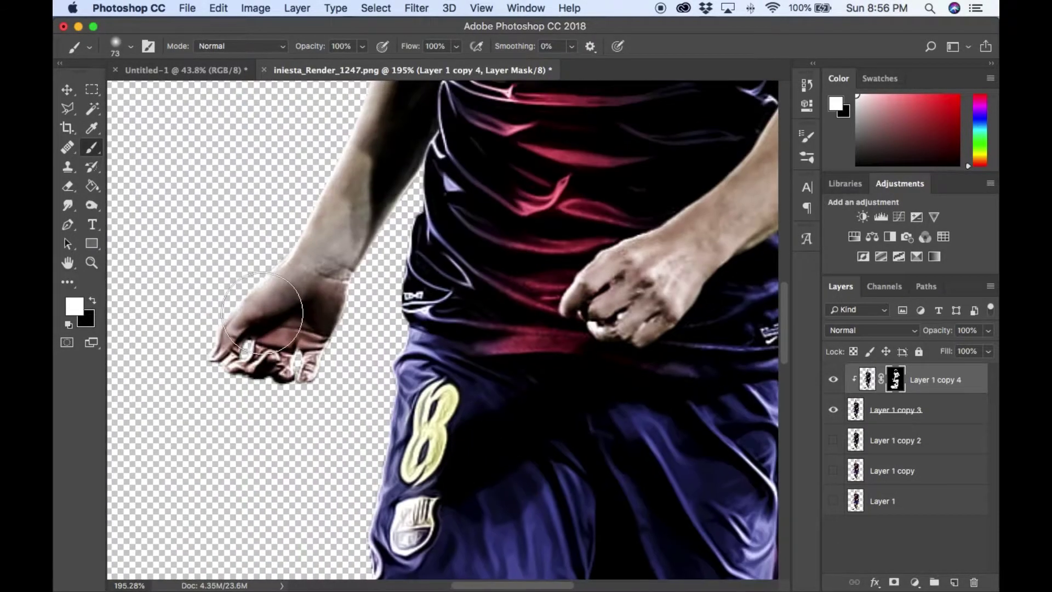
{"action": "scroll", "coordinate": [427, 373], "scroll_direction": "up", "scroll_amount": 4}
{"action": "scroll", "coordinate": [446, 387], "scroll_direction": "up", "scroll_amount": 4}
{"action": "scroll", "coordinate": [305, 310], "scroll_direction": "up", "scroll_amount": 5}
{"action": "scroll", "coordinate": [683, 347], "scroll_direction": "up", "scroll_amount": 2}
Apply the layer mask, move the cutout into Untitled-1, scale it to about 62% and centre it.
{"action": "right_click", "coordinate": [895, 379]}
{"action": "left_click", "coordinate": [850, 424]}
{"action": "left_click_drag", "start_coordinate": [892, 379], "coordinate": [451, 360]}
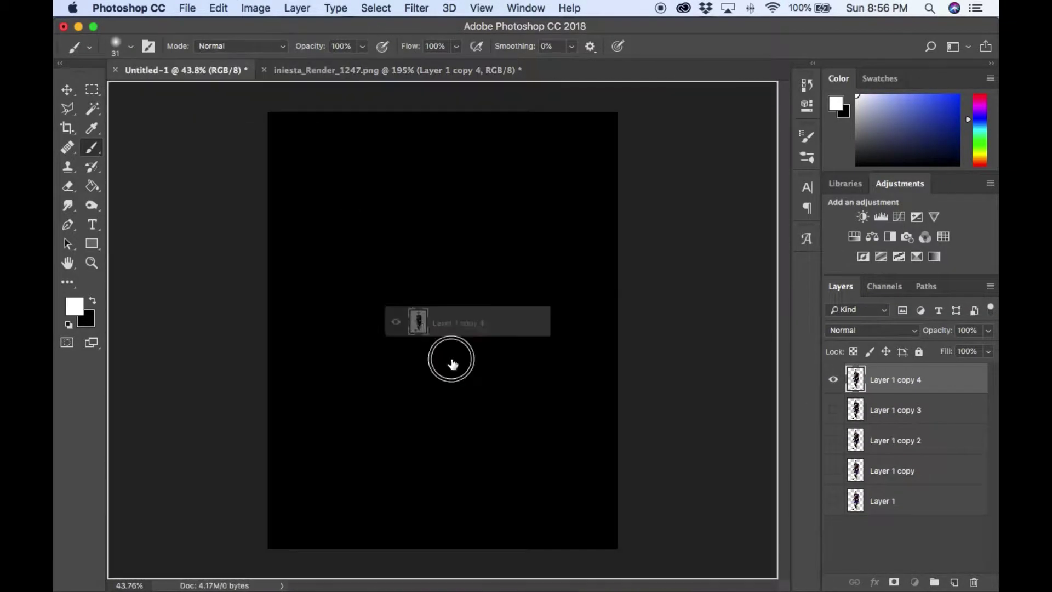
{"action": "key", "text": "ctrl+t"}
{"action": "left_click_drag", "start_coordinate": [329, 112], "coordinate": [375, 216]}
{"action": "left_click_drag", "start_coordinate": [504, 216], "coordinate": [480, 234]}
{"action": "left_click_drag", "start_coordinate": [429, 298], "coordinate": [443, 307]}
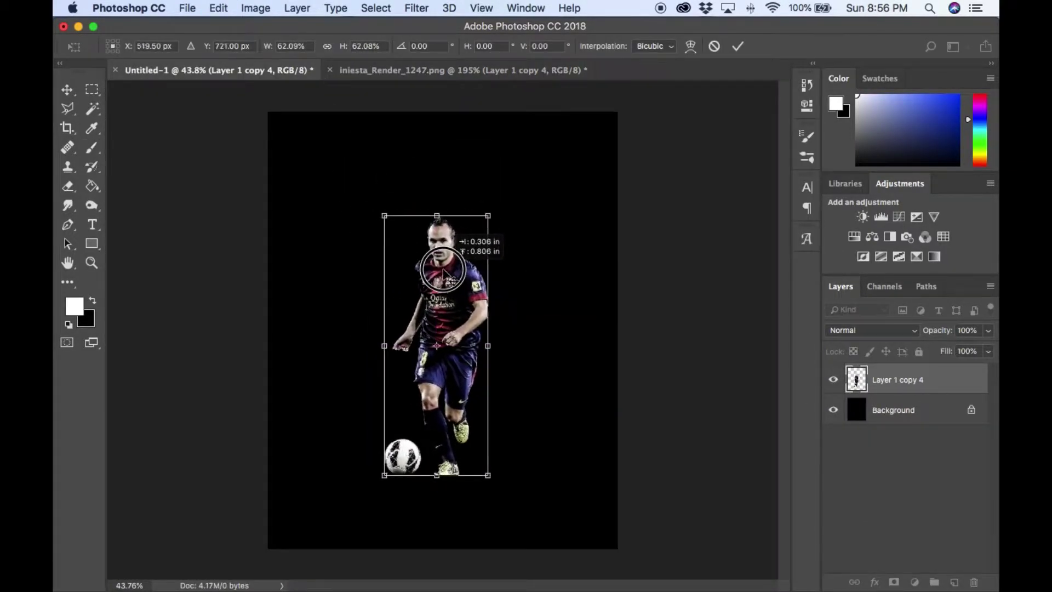
{"action": "key", "text": "Return"}
Open Barcelona 2.png from Escudos y logos > Liga de España > Barcelona.
{"action": "left_click", "coordinate": [460, 70]}
{"action": "left_click", "coordinate": [186, 8]}
{"action": "left_click", "coordinate": [205, 40]}
{"action": "left_click", "coordinate": [526, 60]}
{"action": "left_click", "coordinate": [526, 77]}
{"action": "left_click", "coordinate": [477, 229]}
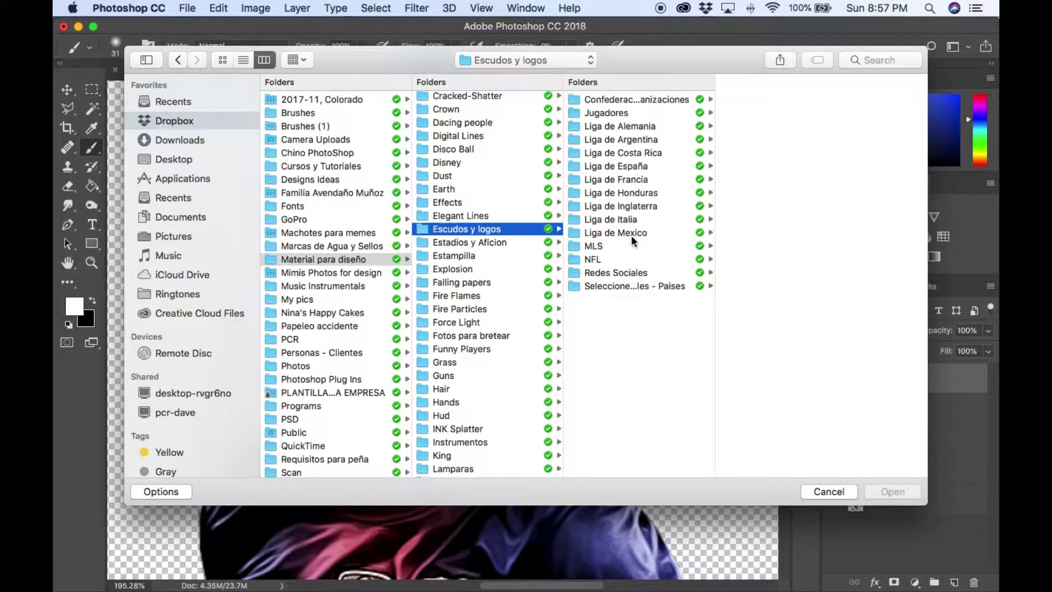
{"action": "left_click", "coordinate": [745, 139]}
{"action": "left_click", "coordinate": [825, 110]}
{"action": "left_click", "coordinate": [671, 96]}
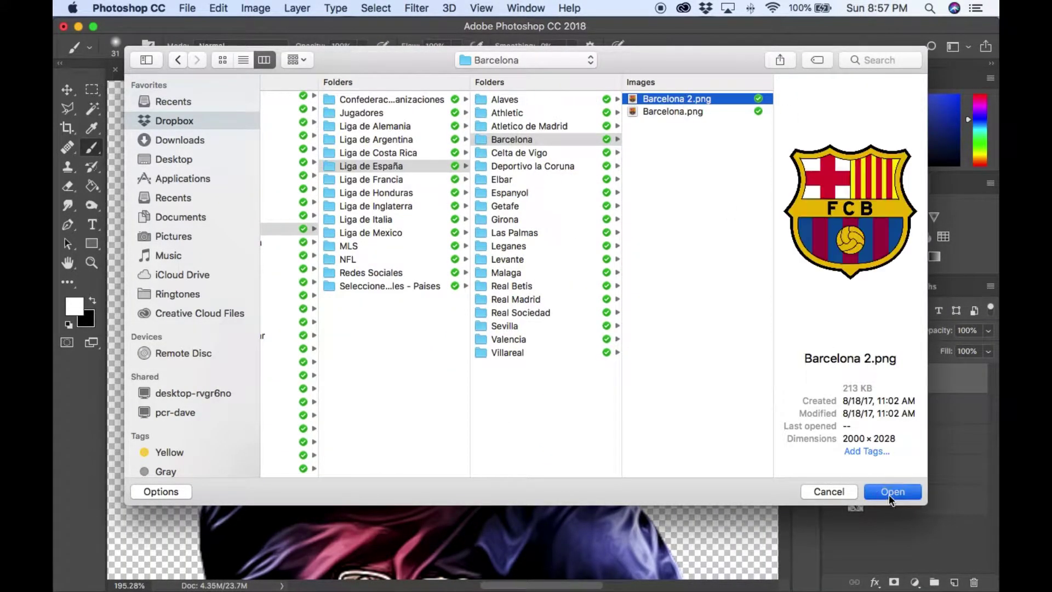
{"action": "key", "text": "Return"}
Select the crest's outer border, adjust its Hue/Saturation, and add a new empty layer.
{"action": "left_click", "coordinate": [91, 108]}
{"action": "key", "text": "ctrl+u"}
{"action": "left_click", "coordinate": [925, 155]}
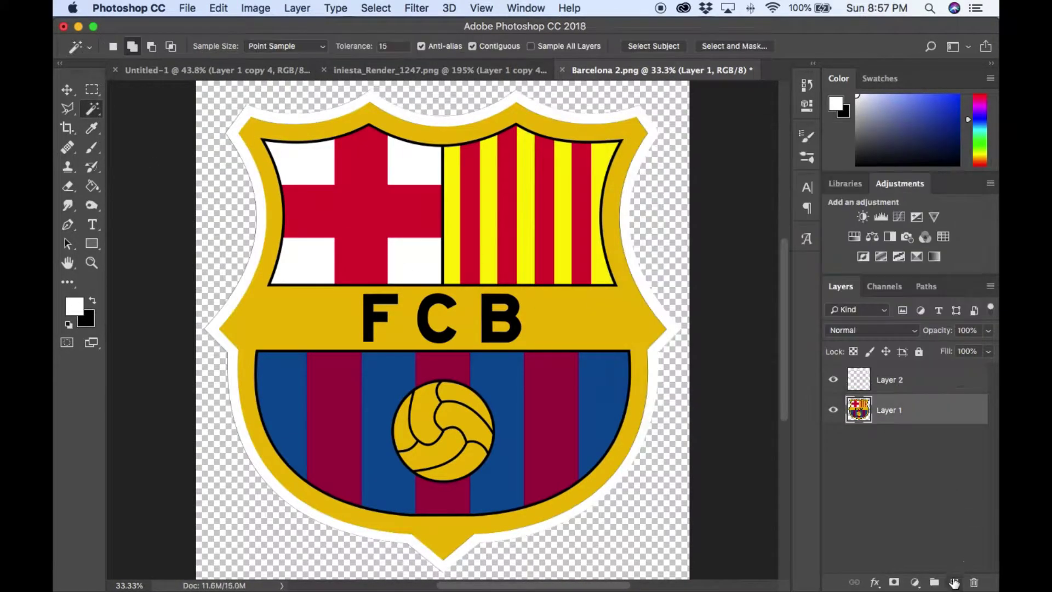
Add a new layer filled black behind the crest.
{"action": "key", "text": "ctrl+shift+n"}
{"action": "key", "text": "x"}
{"action": "key", "text": "g"}
{"action": "left_click", "coordinate": [219, 240]}
{"action": "key", "text": "x"}
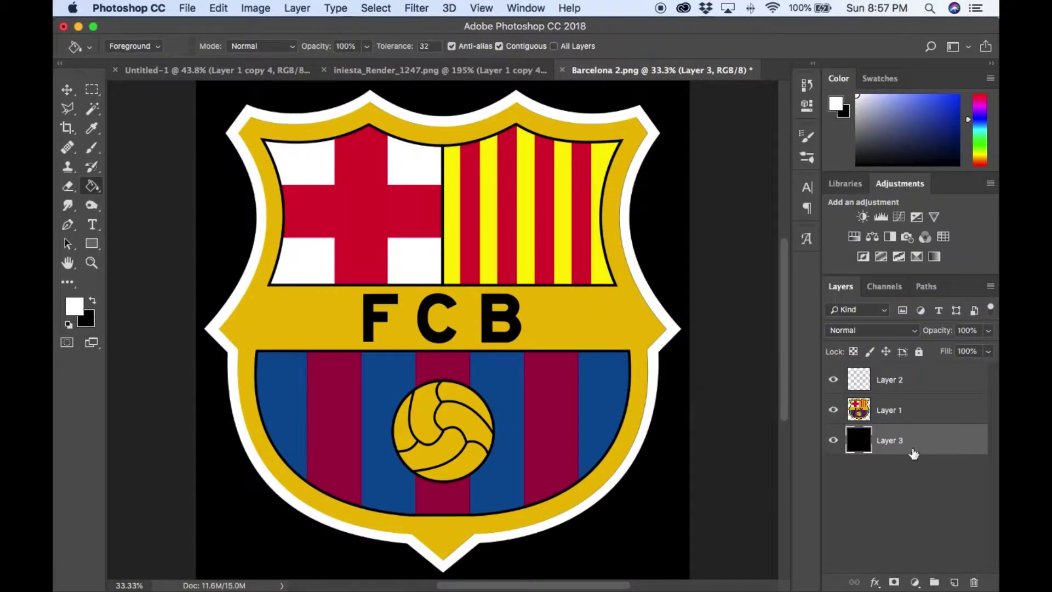
On Layer 1, Magic Wand-select the crest's flag, FCB letters and stripes.
{"action": "left_click", "coordinate": [899, 410]}
{"action": "key", "text": "w"}
{"action": "left_click", "coordinate": [390, 230]}
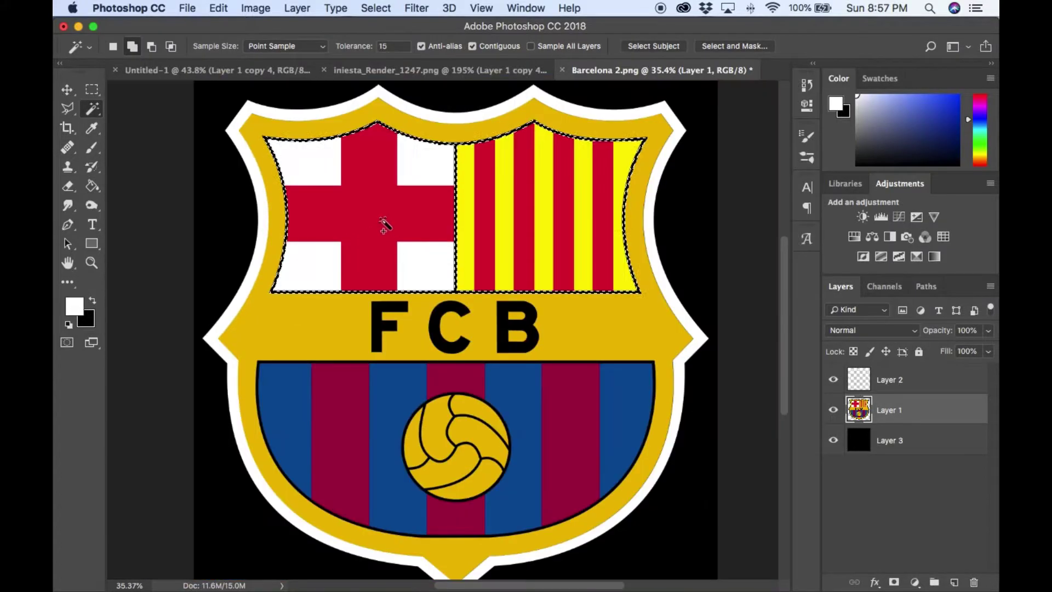
{"action": "left_click", "coordinate": [380, 331], "text": "shift"}
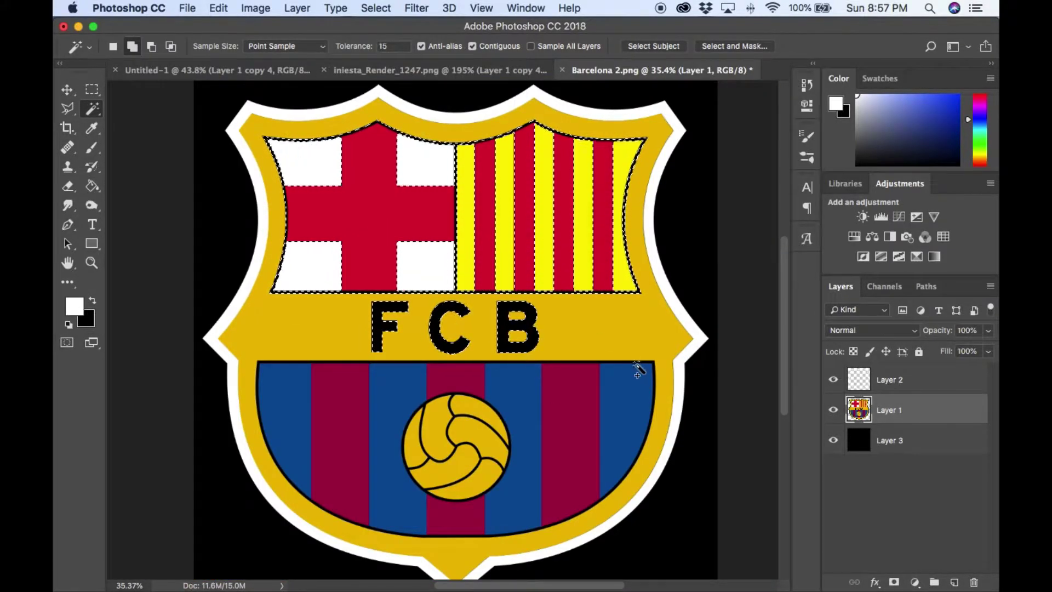
{"action": "scroll", "coordinate": [634, 363], "scroll_direction": "up", "scroll_amount": 3}
{"action": "scroll", "coordinate": [580, 399], "scroll_direction": "down", "scroll_amount": 3}
{"action": "left_click", "coordinate": [442, 528], "text": "shift"}
{"action": "scroll", "coordinate": [442, 529], "scroll_direction": "up", "scroll_amount": 3}
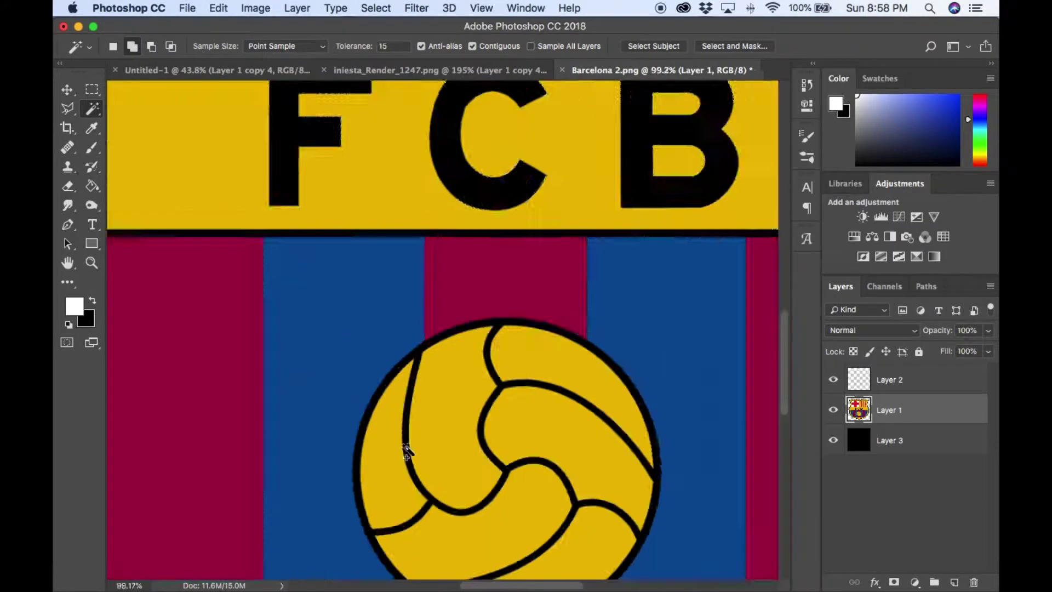
{"action": "scroll", "coordinate": [406, 447], "scroll_direction": "down", "scroll_amount": 5}
Copy the selected parts to a new layer and whiten them with Hue/Saturation Lightness +100.
{"action": "key", "text": "ctrl+j"}
{"action": "scroll", "coordinate": [495, 482], "scroll_direction": "up", "scroll_amount": 2}
{"action": "key", "text": "ctrl+u"}
{"action": "key", "text": "Return"}
{"action": "left_click", "coordinate": [832, 440]}
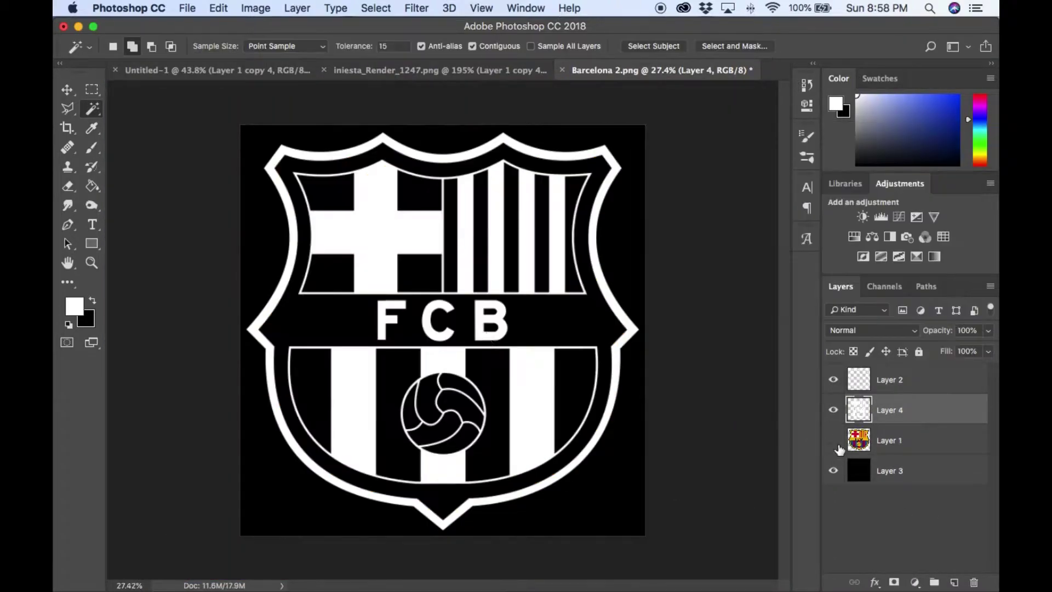
{"action": "scroll", "coordinate": [442, 328], "scroll_direction": "down", "scroll_amount": 5}
Paste the white crest into Untitled-1, below the Iniesta layer.
{"action": "key", "text": "ctrl+a"}
{"action": "key", "text": "ctrl+c"}
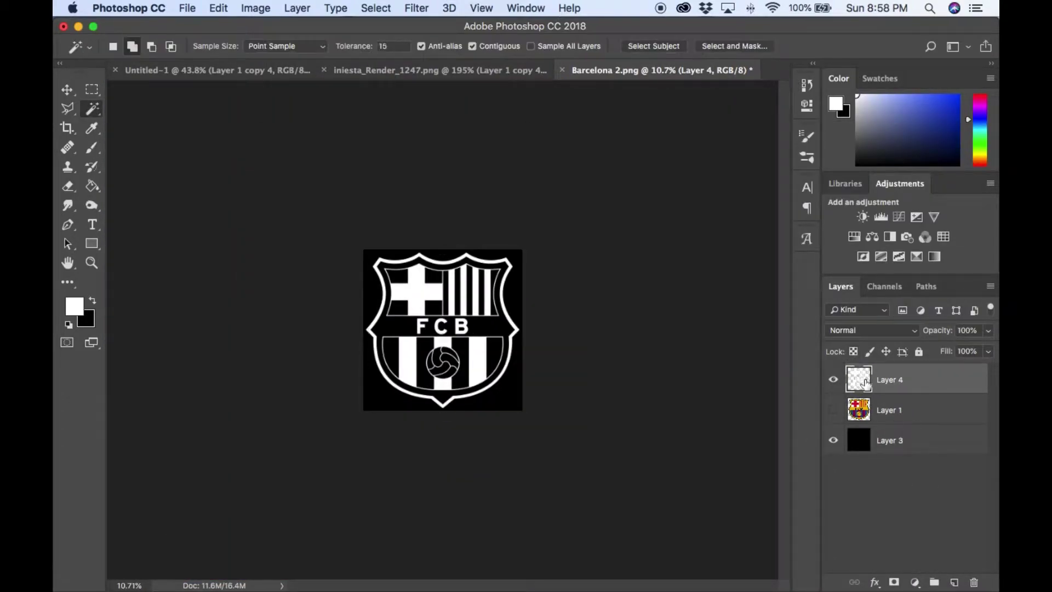
{"action": "key", "text": "ctrl+Tab"}
{"action": "key", "text": "ctrl+v"}
{"action": "left_click_drag", "start_coordinate": [893, 379], "coordinate": [927, 422]}
{"action": "scroll", "coordinate": [337, 235], "scroll_direction": "down", "scroll_amount": 3}
Shrink the crest and centre it behind Iniesta near the poster's top.
{"action": "key", "text": "ctrl+t"}
{"action": "left_click_drag", "start_coordinate": [319, 205], "coordinate": [458, 341]}
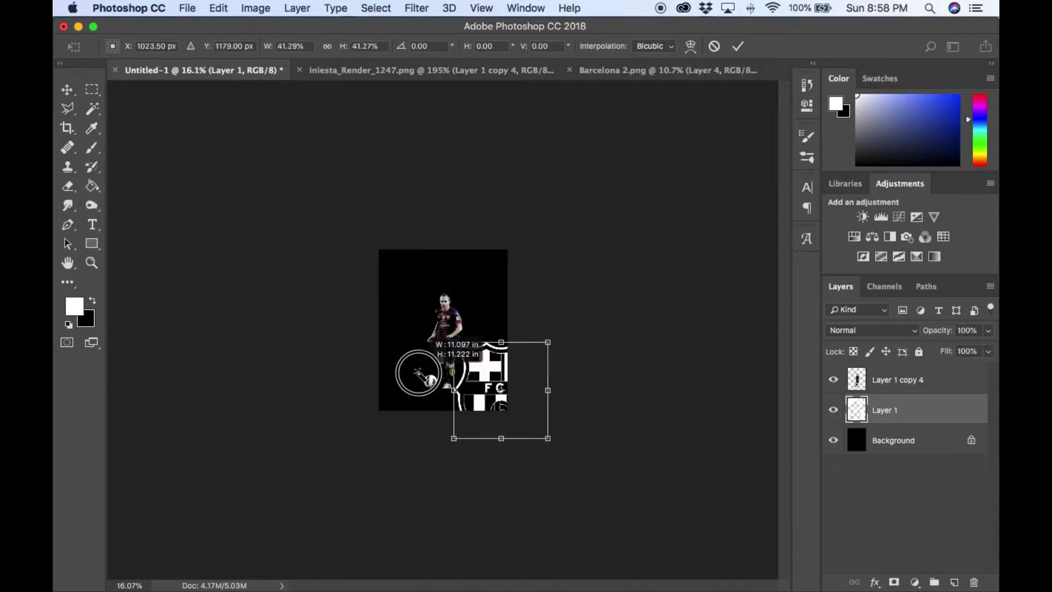
{"action": "left_click_drag", "start_coordinate": [503, 387], "coordinate": [442, 303]}
{"action": "left_click_drag", "start_coordinate": [497, 253], "coordinate": [485, 266]}
{"action": "key", "text": "Return"}
Add a new layer above the black background and choose a dark navy foreground colour.
{"action": "key", "text": "w"}
{"action": "key", "text": "ctrl+plus"}
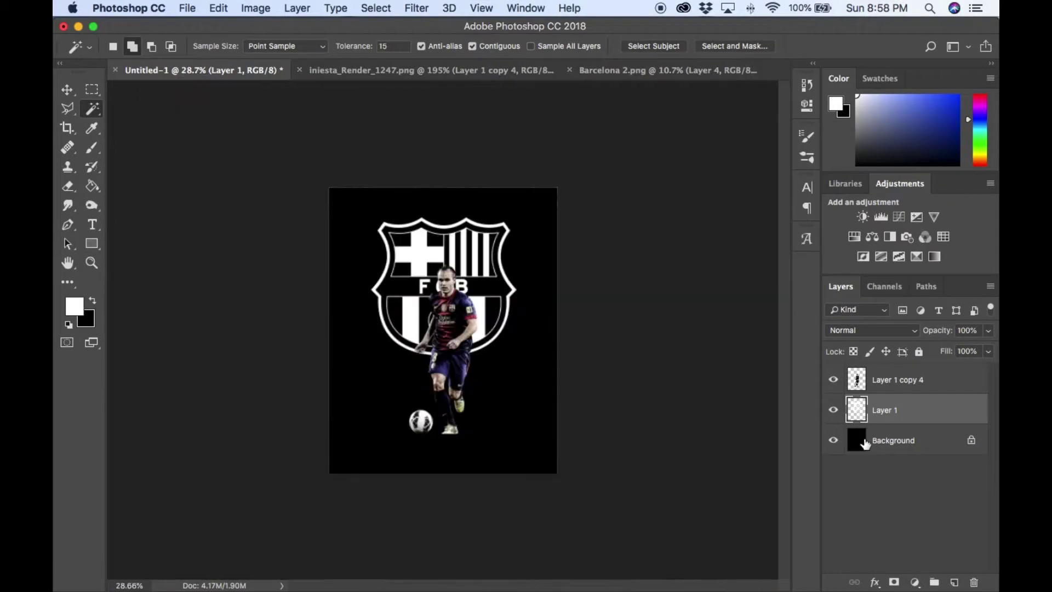
{"action": "left_click", "coordinate": [893, 440]}
{"action": "left_click", "coordinate": [954, 582]}
{"action": "key", "text": "x"}
{"action": "key", "text": "i"}
{"action": "left_click", "coordinate": [74, 305]}
{"action": "left_click", "coordinate": [720, 244]}
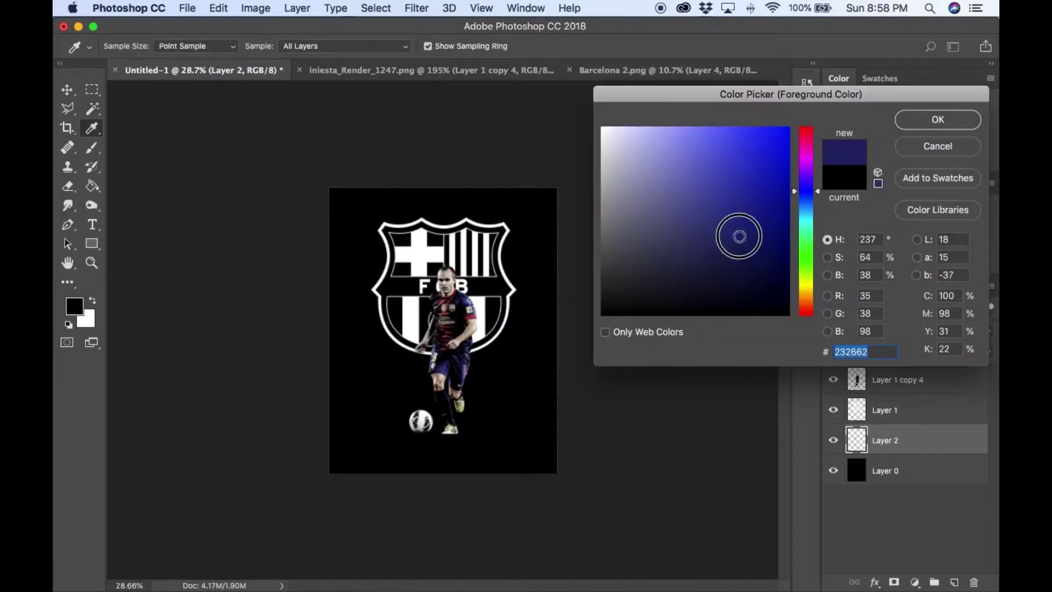
Fill Layer 2 with navy #232662, then darken it with Hue/Saturation Lightness -21.
{"action": "left_click", "coordinate": [937, 120]}
{"action": "key", "text": "g"}
{"action": "left_click", "coordinate": [540, 258]}
{"action": "key", "text": "ctrl+u"}
{"action": "left_click_drag", "start_coordinate": [762, 295], "coordinate": [748, 303]}
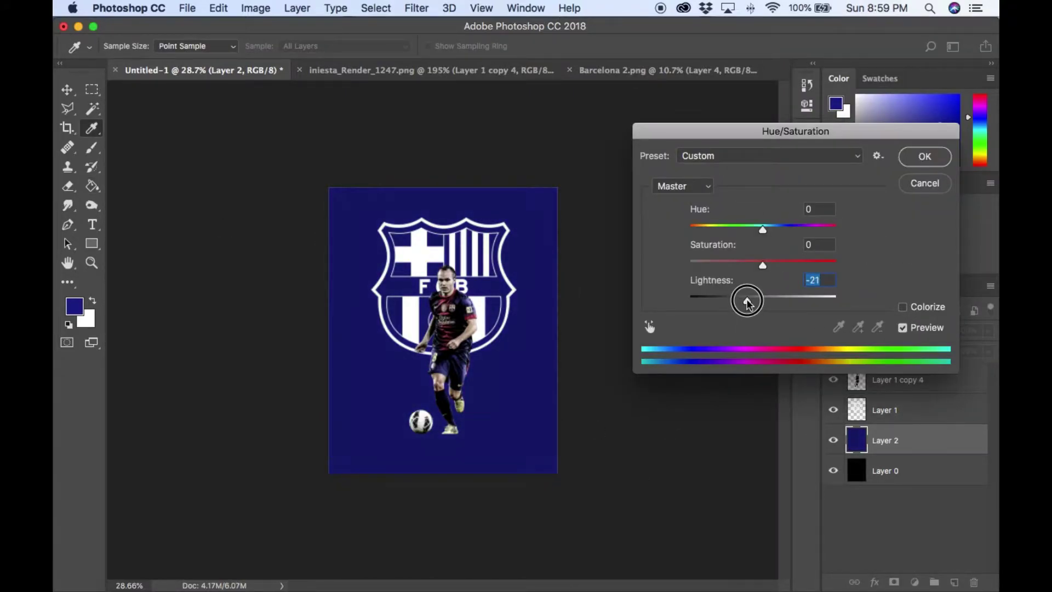
{"action": "key", "text": "Return"}
Scale the crest layer slightly smaller.
{"action": "left_click", "coordinate": [885, 410]}
{"action": "key", "text": "ctrl+t"}
{"action": "mouse_move", "coordinate": [545, 292]}
{"action": "left_mouse_down"}
{"action": "mouse_move", "coordinate": [482, 263]}
{"action": "mouse_move", "coordinate": [492, 260]}
{"action": "left_mouse_up"}
{"action": "key", "text": "Return"}
Duplicate the crest and group the layers into Escudo and Iniesta groups.
{"action": "key", "text": "g"}
{"action": "key", "text": "ctrl+j"}
{"action": "key", "text": "ctrl+g"}
{"action": "double_click", "coordinate": [885, 403]}
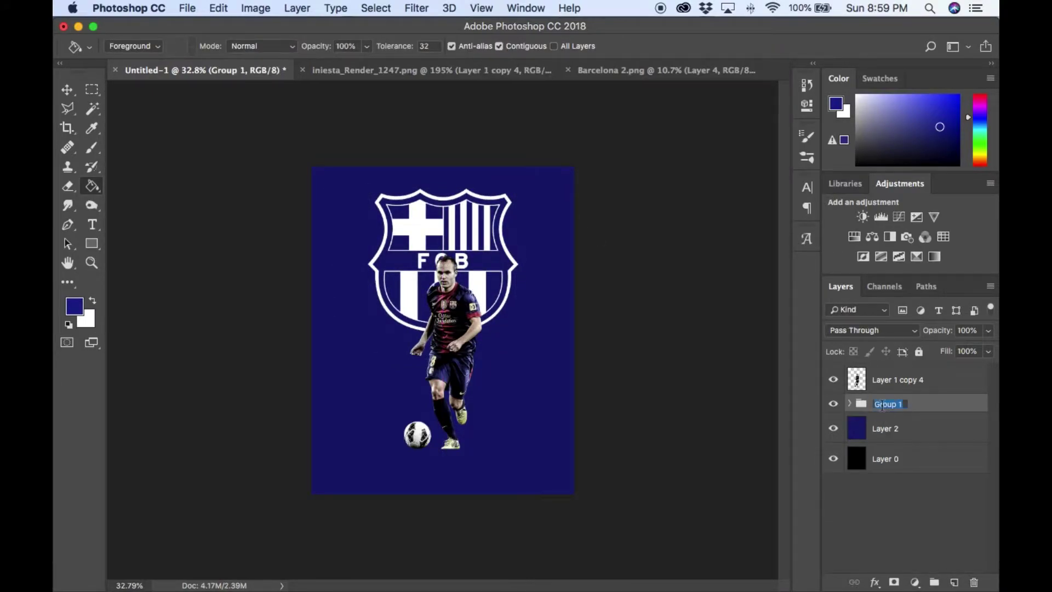
{"action": "left_click", "coordinate": [887, 380]}
{"action": "key", "text": "ctrl+g"}
{"action": "double_click", "coordinate": [887, 374]}
{"action": "left_click", "coordinate": [848, 373]}
{"action": "left_click", "coordinate": [849, 392]}
{"action": "left_click", "coordinate": [904, 416]}
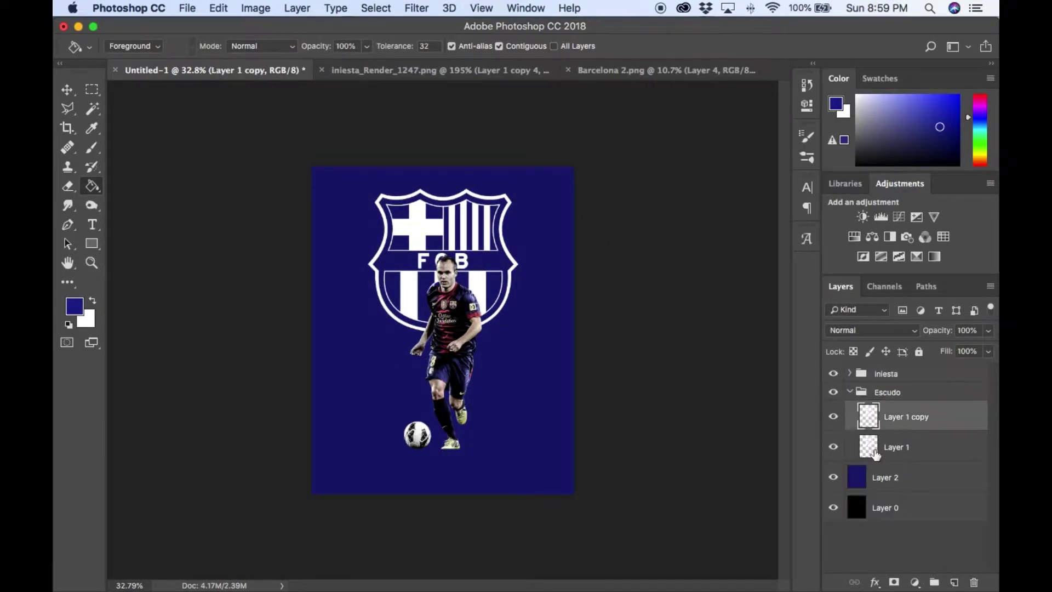
Colorize the crest copy red with Hue/Saturation, raising saturation and lowering lightness.
{"action": "key", "text": "ctrl+u"}
{"action": "left_click_drag", "start_coordinate": [725, 265], "coordinate": [776, 265]}
{"action": "left_click_drag", "start_coordinate": [763, 300], "coordinate": [720, 297]}
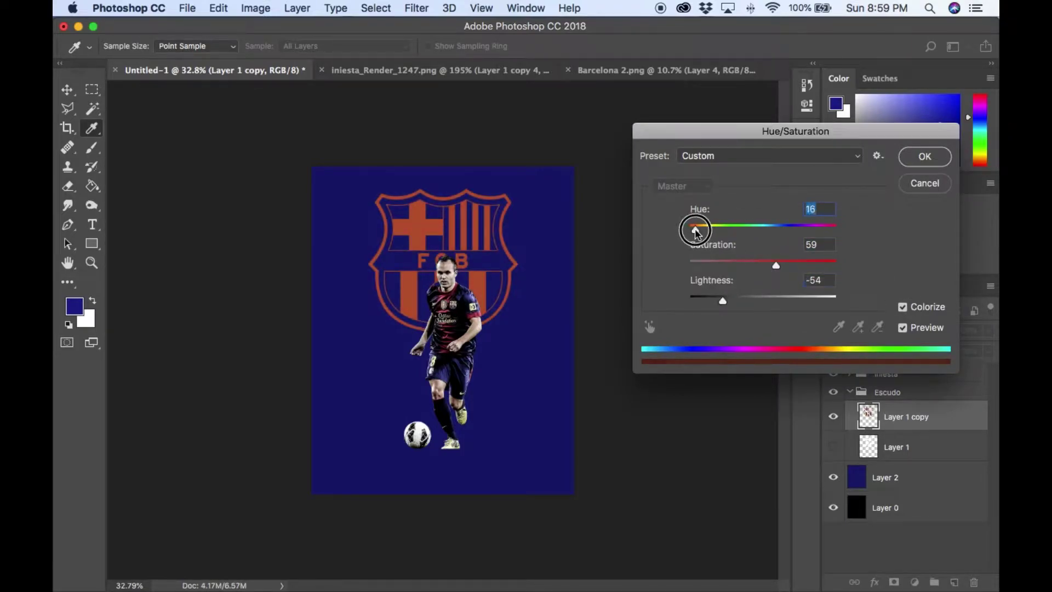
{"action": "left_click_drag", "start_coordinate": [695, 230], "coordinate": [688, 228]}
{"action": "scroll", "coordinate": [454, 305], "scroll_direction": "up", "scroll_amount": 5}
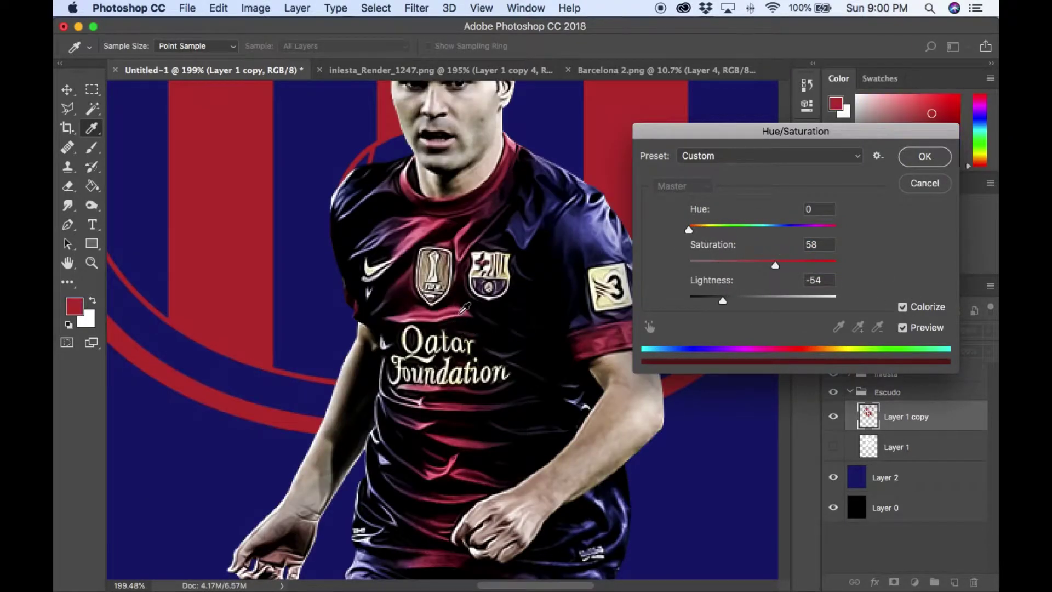
{"action": "key", "text": "Return"}
{"action": "scroll", "coordinate": [464, 308], "scroll_direction": "down", "scroll_amount": 5}
Duplicate the red crest twice and set the copies to Screen blending.
{"action": "key", "text": "b"}
{"action": "key", "text": "ctrl+d"}
{"action": "key", "text": "ctrl+j"}
{"action": "left_click", "coordinate": [871, 329]}
{"action": "left_click", "coordinate": [876, 434]}
{"action": "key", "text": "ctrl+j"}
{"action": "left_click", "coordinate": [871, 330]}
{"action": "left_click", "coordinate": [843, 383]}
Apply a 13.4 px Gaussian Blur to two of the crest copies.
{"action": "left_click", "coordinate": [417, 8]}
{"action": "left_click", "coordinate": [657, 246]}
{"action": "left_click_drag", "start_coordinate": [744, 352], "coordinate": [764, 352]}
{"action": "left_click", "coordinate": [920, 180]}
{"action": "left_click", "coordinate": [909, 446]}
{"action": "left_click", "coordinate": [416, 7]}
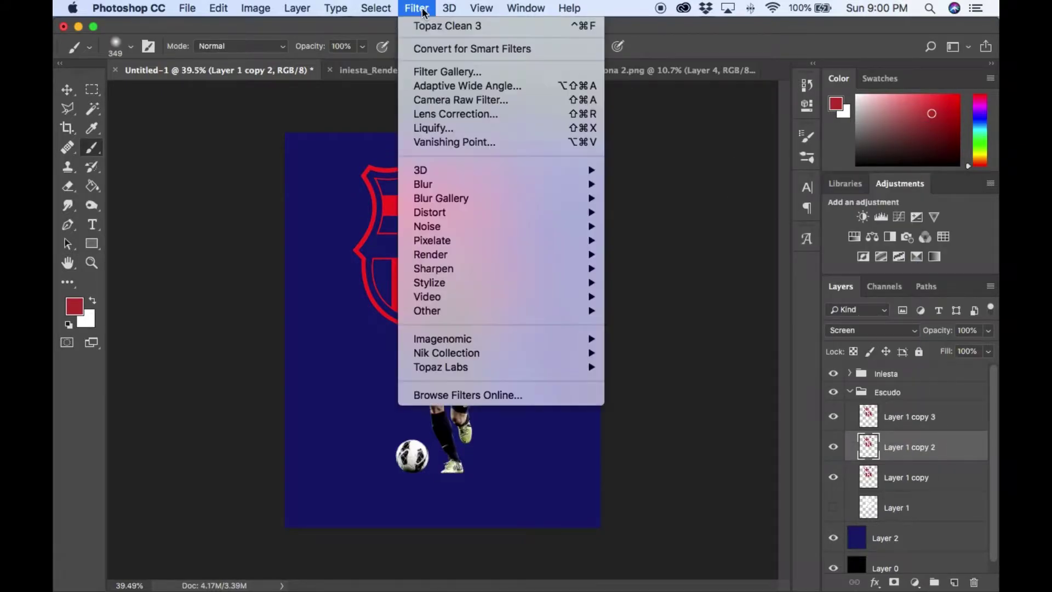
{"action": "left_click", "coordinate": [657, 241]}
{"action": "left_click_drag", "start_coordinate": [744, 352], "coordinate": [793, 352]}
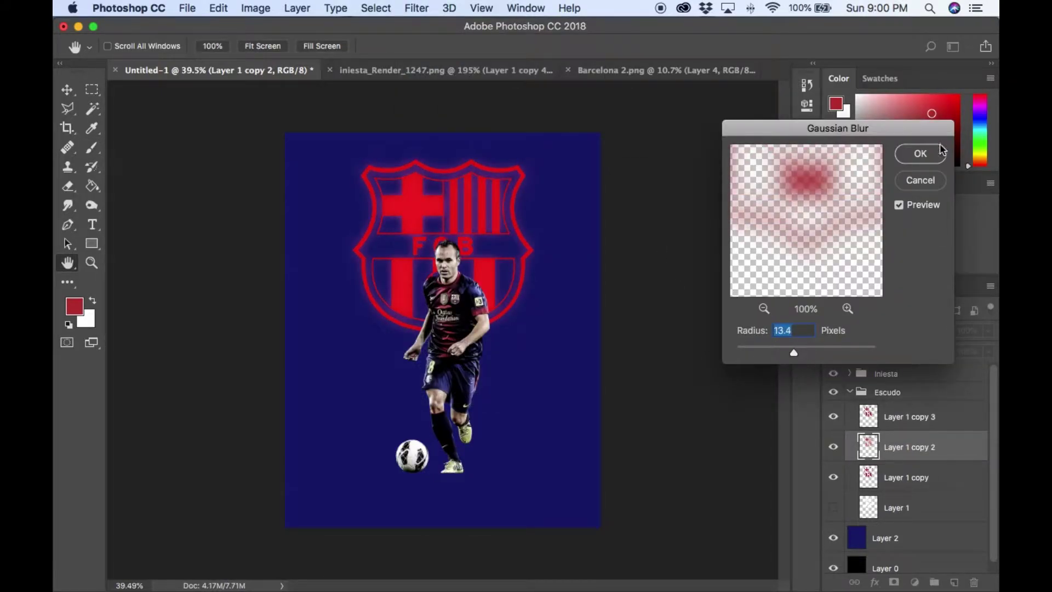
{"action": "left_click", "coordinate": [920, 153]}
Dim Layer 1 copy to about 26% opacity and set Layer 1 copy 3 to Overlay.
{"action": "left_click", "coordinate": [909, 477]}
{"action": "key", "text": "b"}
{"action": "left_click_drag", "start_coordinate": [937, 329], "coordinate": [901, 329]}
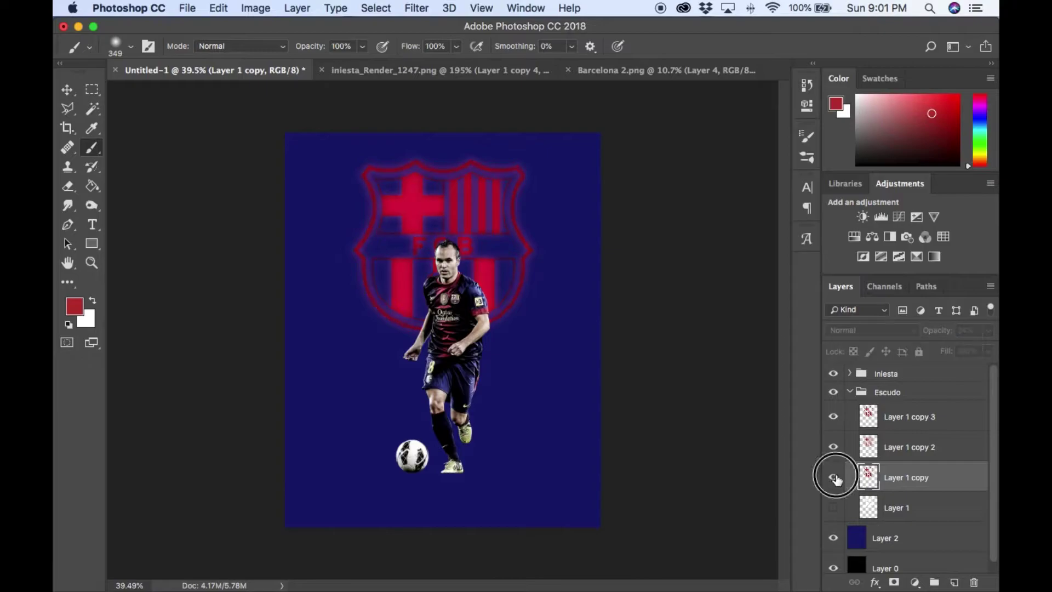
{"action": "left_click", "coordinate": [909, 416]}
{"action": "left_click", "coordinate": [899, 330]}
{"action": "left_click", "coordinate": [943, 331]}
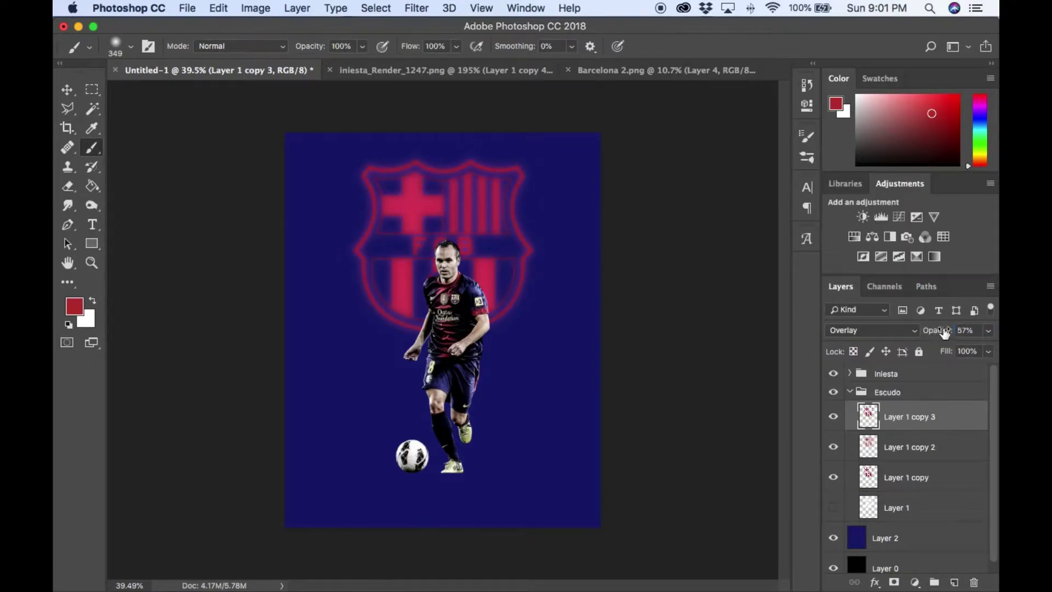
{"action": "left_click", "coordinate": [955, 488]}
{"action": "left_click", "coordinate": [849, 392]}
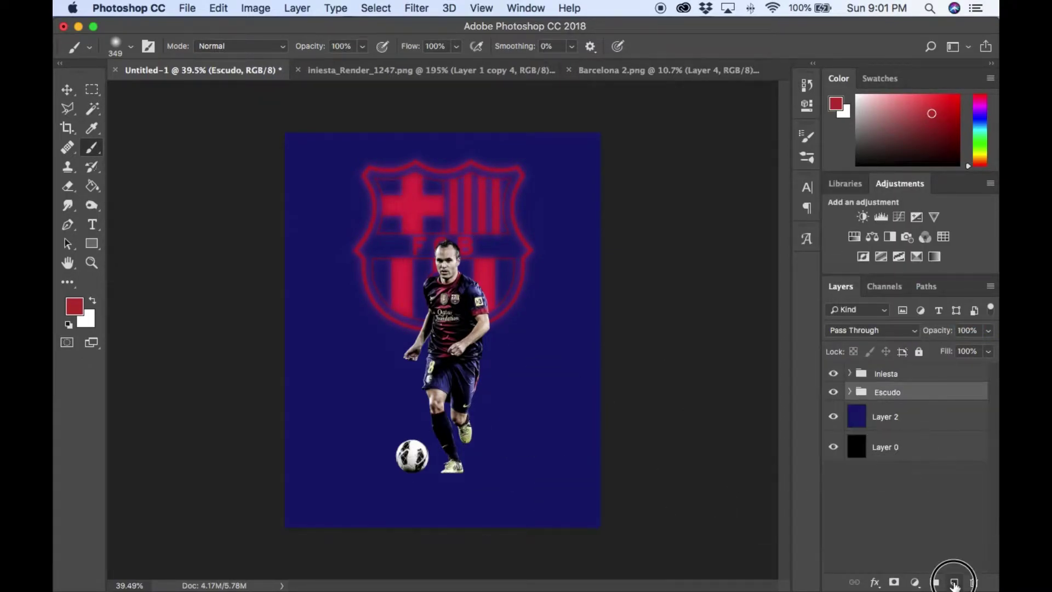
On a new layer, paint a black dab under the feet and squash it into a flat shadow.
{"action": "left_click", "coordinate": [954, 581]}
{"action": "left_click", "coordinate": [74, 306]}
{"action": "left_click", "coordinate": [439, 401]}
{"action": "key", "text": "ctrl+t"}
{"action": "mouse_move", "coordinate": [439, 278]}
{"action": "left_mouse_down"}
{"action": "mouse_move", "coordinate": [432, 479]}
{"action": "mouse_move", "coordinate": [483, 470]}
{"action": "left_mouse_up"}
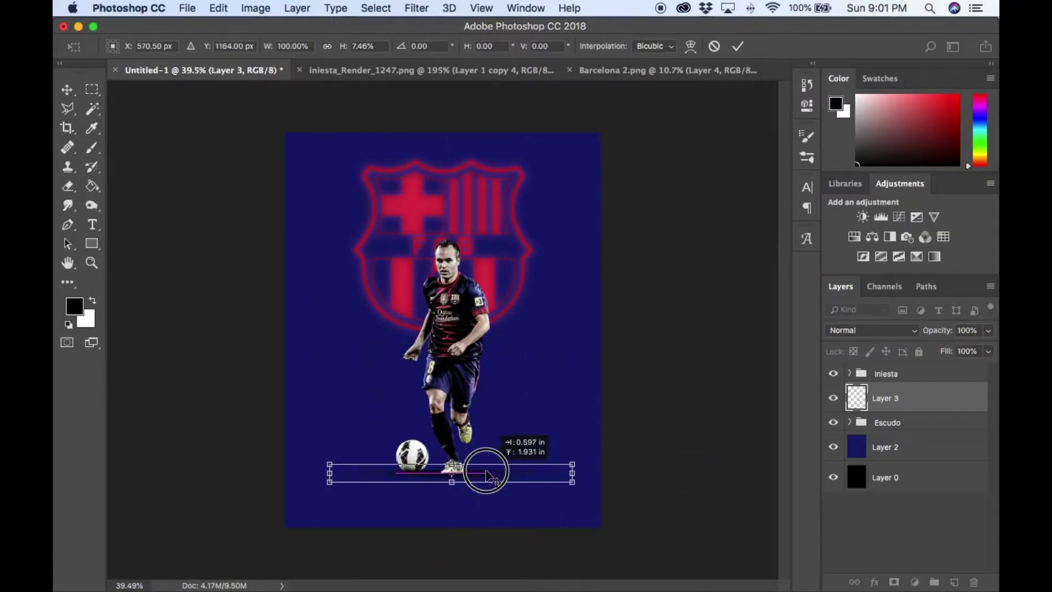
{"action": "scroll", "coordinate": [406, 500], "scroll_direction": "up", "scroll_amount": 1}
{"action": "key", "text": "Return"}
Expand the Iniesta group and add a new empty layer inside it.
{"action": "key", "text": "b"}
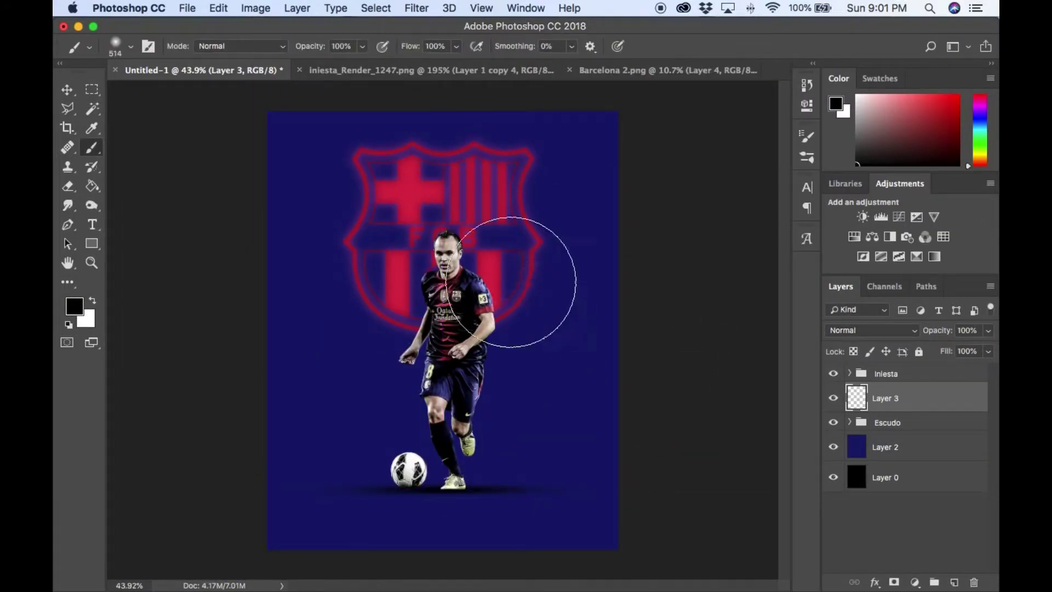
{"action": "scroll", "coordinate": [447, 328], "scroll_direction": "down", "scroll_amount": 1}
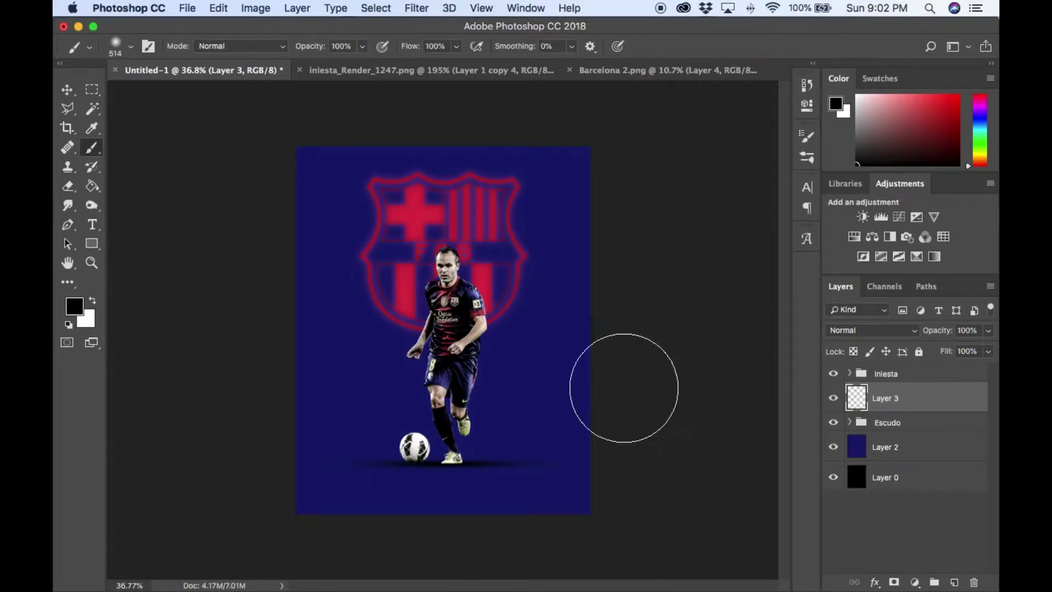
{"action": "scroll", "coordinate": [629, 390], "scroll_direction": "up", "scroll_amount": 5}
{"action": "scroll", "coordinate": [629, 390], "scroll_direction": "down", "scroll_amount": 6}
{"action": "left_click", "coordinate": [848, 373]}
{"action": "key", "text": "super+shift+alt+n"}
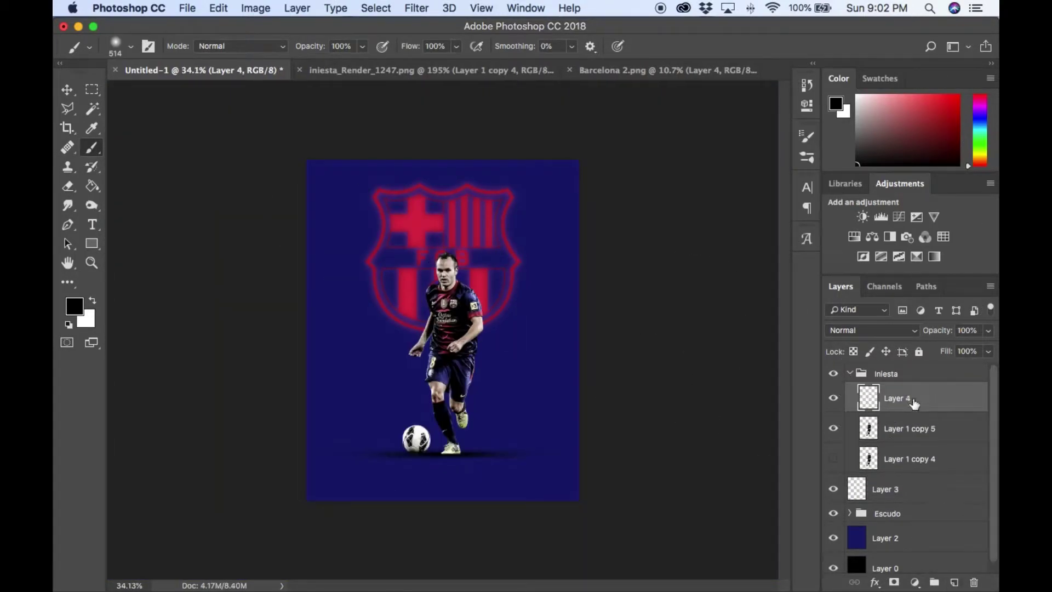
Name the clipped layer Burn, fill it with 50% gray and blend it into the image.
{"action": "key", "text": "Return"}
{"action": "key", "text": "super+shift+alt+n"}
{"action": "left_click", "coordinate": [903, 428]}
{"action": "left_click", "coordinate": [218, 8]}
{"action": "left_click", "coordinate": [229, 243]}
{"action": "left_click", "coordinate": [871, 223]}
Fill the Dodge layer with 50% gray and set it to blend with the image.
{"action": "left_click", "coordinate": [907, 399]}
{"action": "left_click", "coordinate": [218, 7]}
{"action": "left_click", "coordinate": [229, 243]}
{"action": "left_click", "coordinate": [871, 223]}
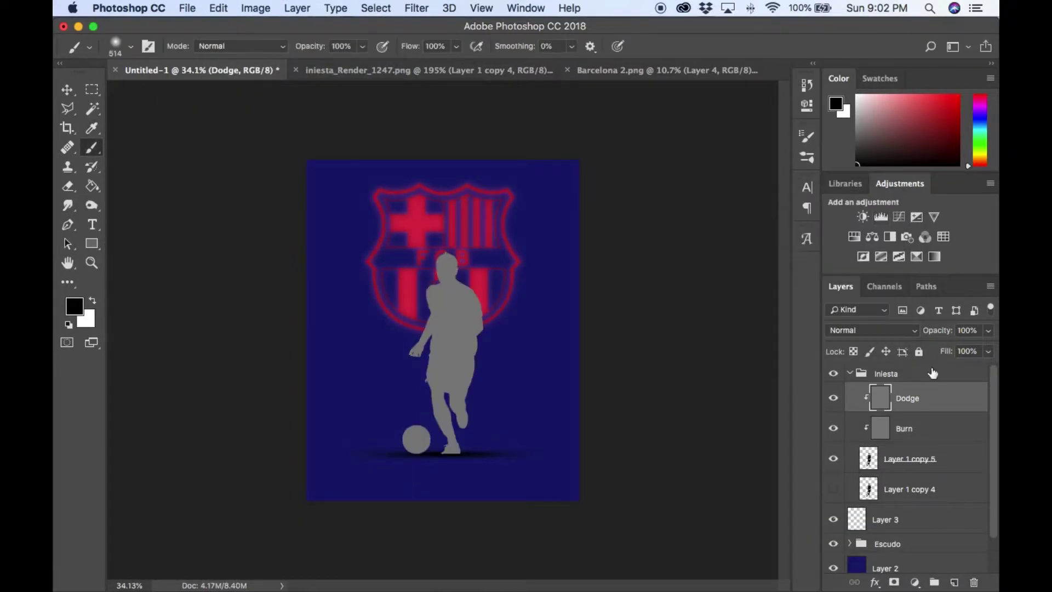
{"action": "left_click", "coordinate": [871, 330]}
Add clipped layers named RO and RN above Dodge.
{"action": "left_click", "coordinate": [854, 438]}
{"action": "type", "text": "RO"}
{"action": "key", "text": "Return"}
{"action": "key", "text": "super+shift+alt+n"}
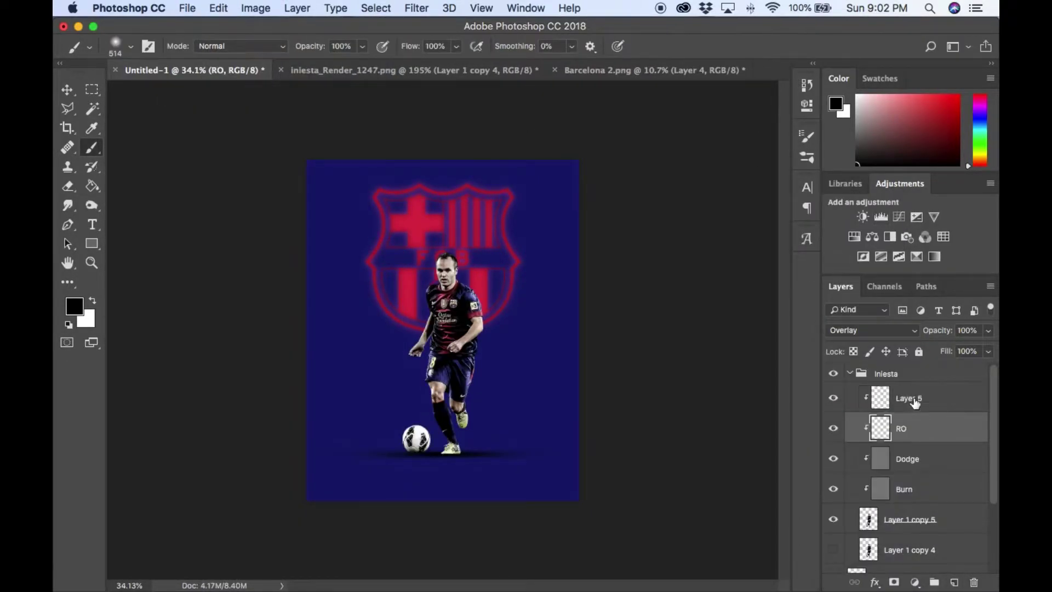
{"action": "double_click", "coordinate": [901, 427]}
{"action": "type", "text": "RN"}
Add clipped layers named WO and WN to the player.
{"action": "key", "text": "super+shift+alt+n"}
{"action": "double_click", "coordinate": [906, 425]}
{"action": "type", "text": "WO"}
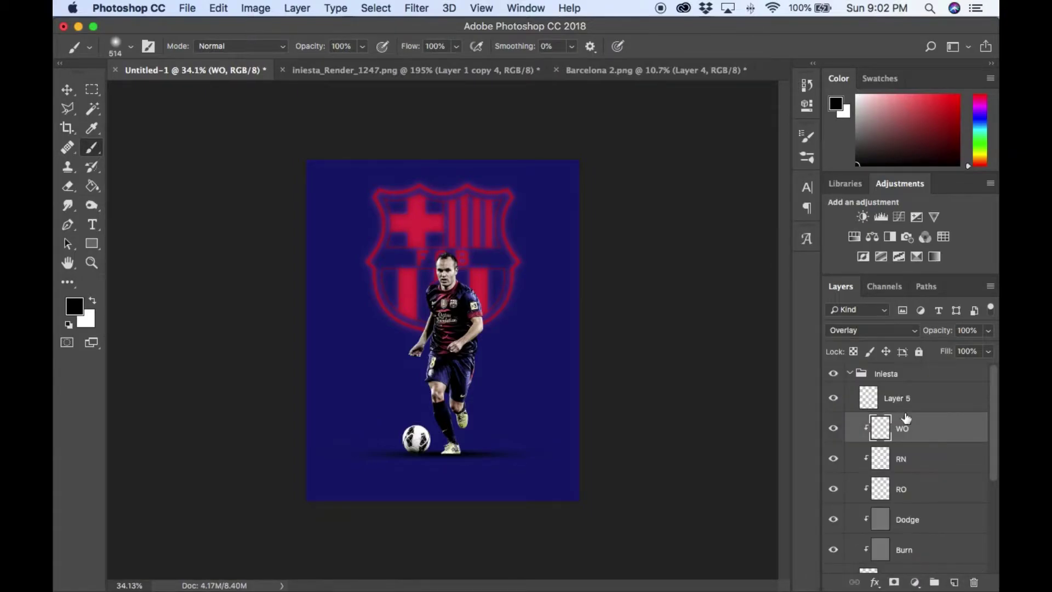
{"action": "left_click", "coordinate": [904, 412], "text": "alt"}
{"action": "double_click", "coordinate": [903, 399]}
{"action": "type", "text": "WN"}
{"action": "key", "text": "Return"}
Sample the glowing crest's red as the foreground colour and review it in the Color Picker.
{"action": "key", "text": "i"}
{"action": "left_click", "coordinate": [485, 276]}
{"action": "left_click", "coordinate": [835, 104]}
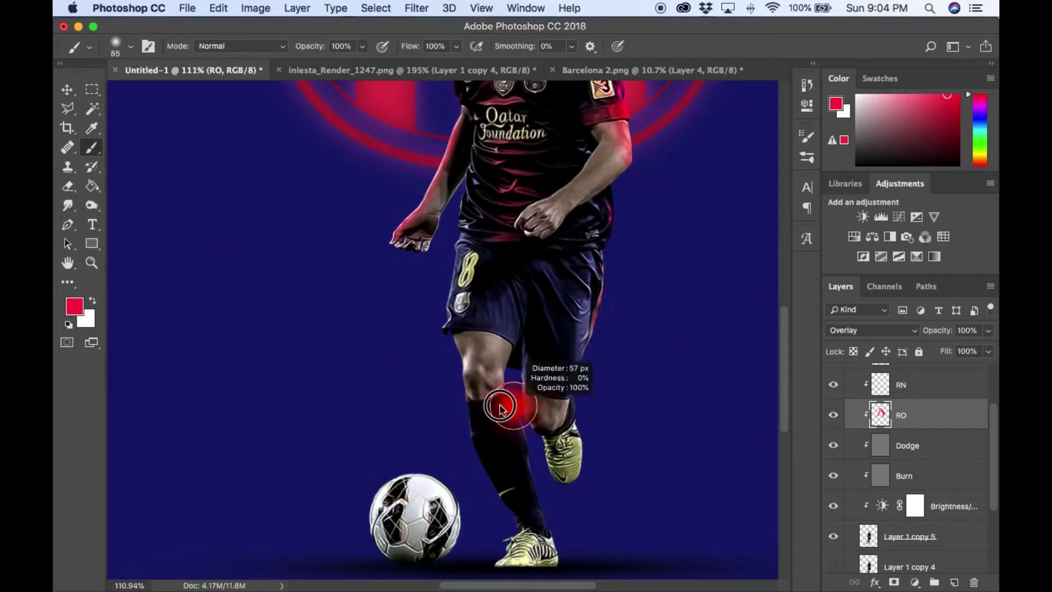
Trace red rim light along the player's edges on the RN layer with a progressively finer brush.
{"action": "key", "text": "bracketright"}
{"action": "key", "text": "bracketright"}
{"action": "key", "text": "bracketright"}
{"action": "key", "text": "super+0"}
{"action": "scroll", "coordinate": [540, 352], "scroll_direction": "up", "scroll_amount": 5}
{"action": "key", "text": "alt+bracketright"}
{"action": "key", "text": "bracketleft"}
{"action": "key", "text": "bracketleft"}
{"action": "key", "text": "bracketleft"}
{"action": "scroll", "coordinate": [472, 310], "scroll_direction": "up", "scroll_amount": 3}
{"action": "scroll", "coordinate": [493, 318], "scroll_direction": "down", "scroll_amount": 5}
{"action": "scroll", "coordinate": [493, 318], "scroll_direction": "left", "scroll_amount": 2}
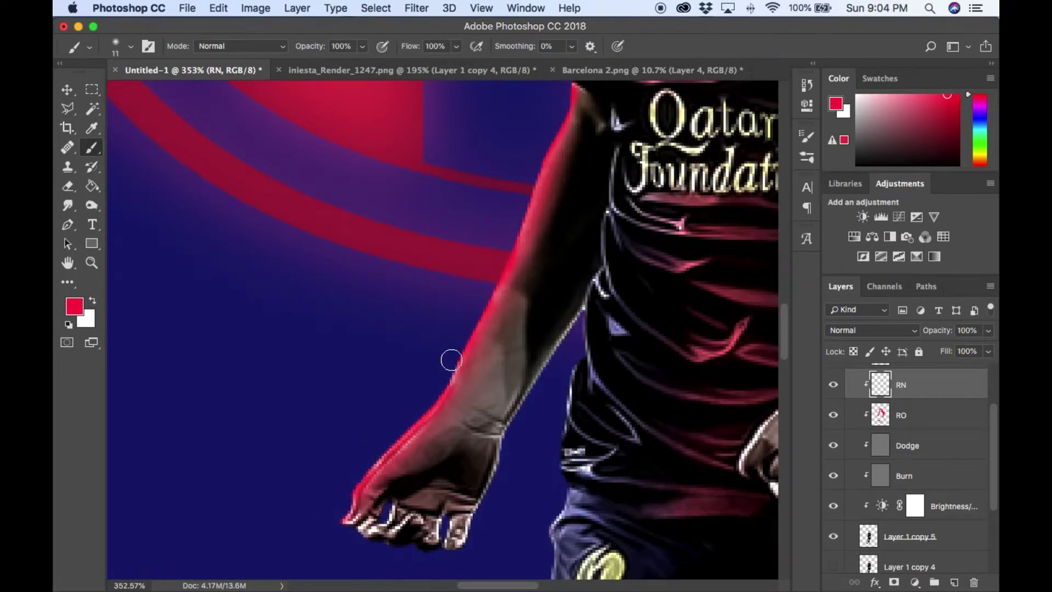
{"action": "scroll", "coordinate": [539, 204], "scroll_direction": "up", "scroll_amount": 3}
{"action": "scroll", "coordinate": [497, 227], "scroll_direction": "up", "scroll_amount": 5}
{"action": "scroll", "coordinate": [504, 156], "scroll_direction": "up", "scroll_amount": 3}
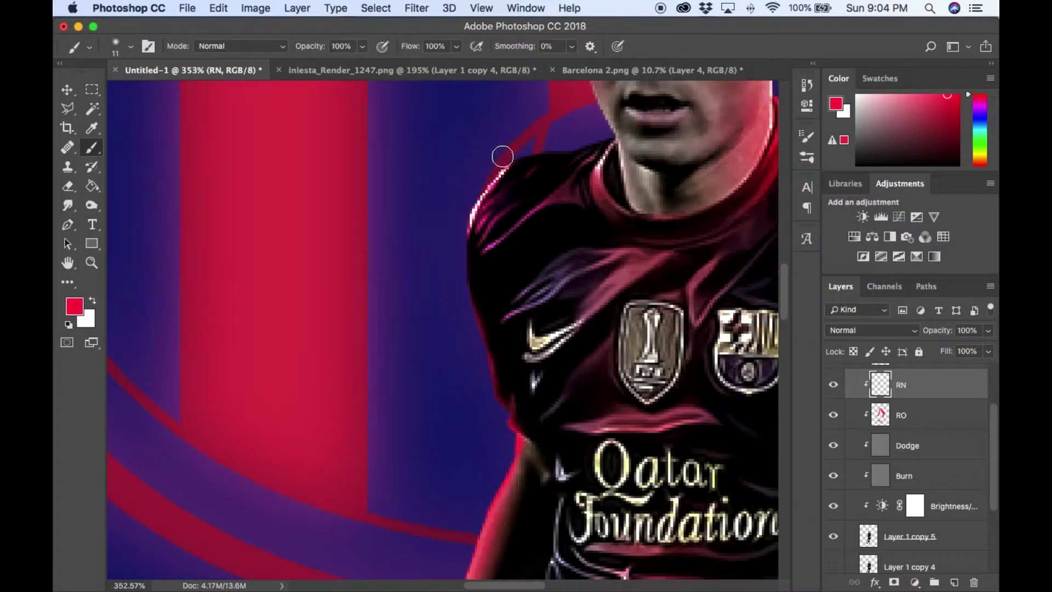
{"action": "scroll", "coordinate": [449, 252], "scroll_direction": "up", "scroll_amount": 3}
{"action": "scroll", "coordinate": [449, 252], "scroll_direction": "right", "scroll_amount": 2}
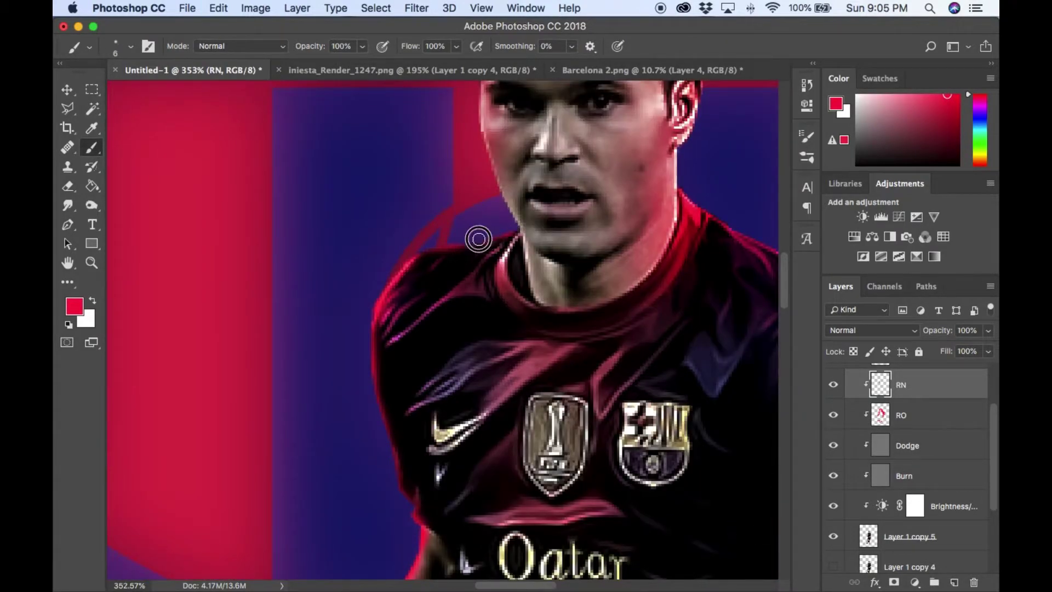
{"action": "scroll", "coordinate": [461, 296], "scroll_direction": "up", "scroll_amount": 3}
{"action": "scroll", "coordinate": [466, 273], "scroll_direction": "up", "scroll_amount": 5}
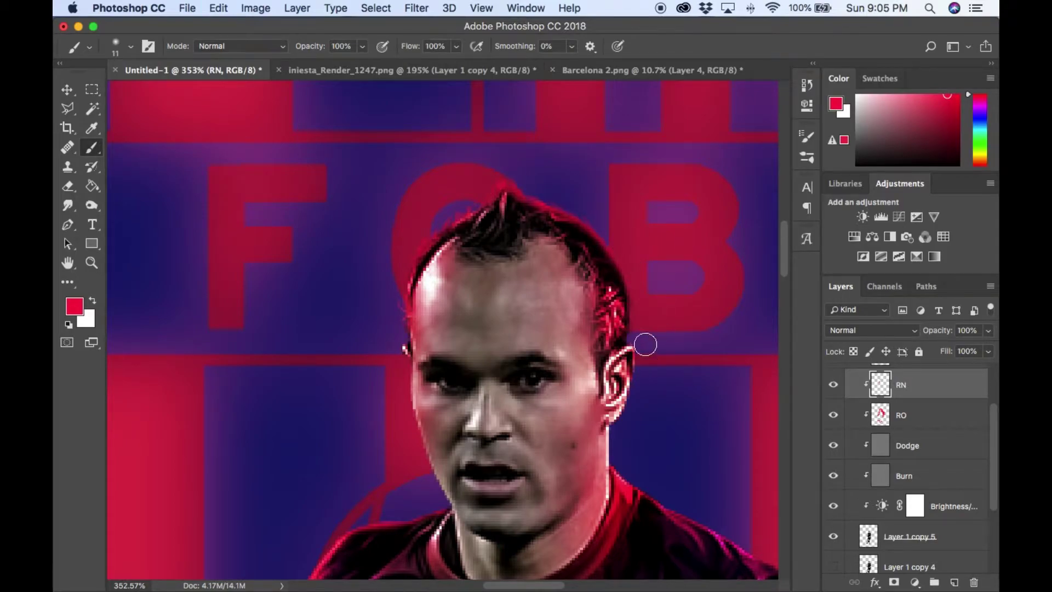
{"action": "scroll", "coordinate": [645, 344], "scroll_direction": "down", "scroll_amount": 5}
{"action": "scroll", "coordinate": [590, 223], "scroll_direction": "right", "scroll_amount": 3}
{"action": "scroll", "coordinate": [647, 273], "scroll_direction": "down", "scroll_amount": 5}
{"action": "scroll", "coordinate": [577, 216], "scroll_direction": "right", "scroll_amount": 3}
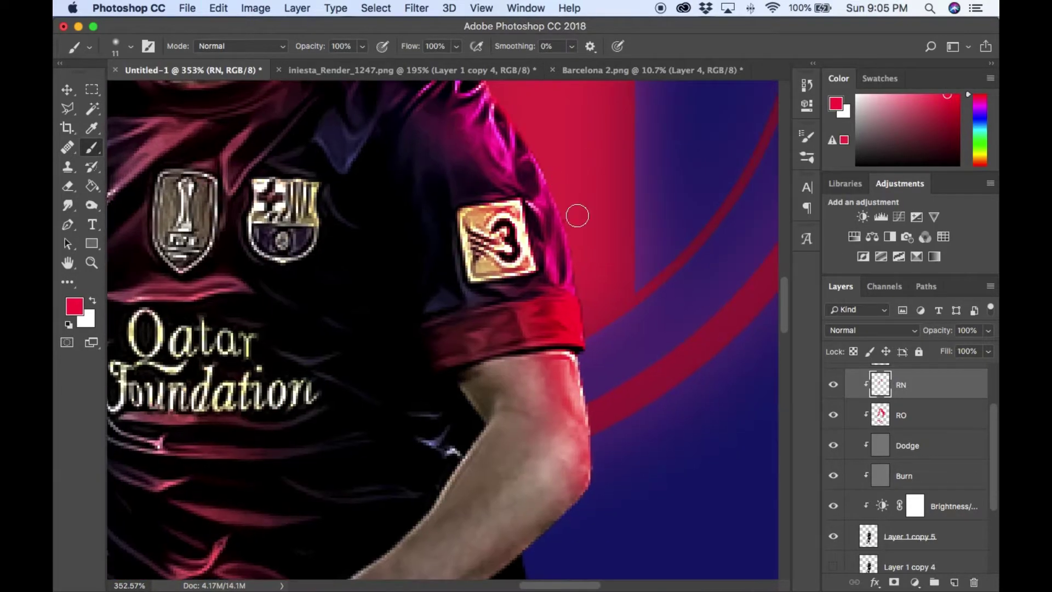
{"action": "key", "text": "bracketleft"}
{"action": "key", "text": "bracketleft"}
{"action": "key", "text": "bracketleft"}
{"action": "scroll", "coordinate": [584, 375], "scroll_direction": "down", "scroll_amount": 5}
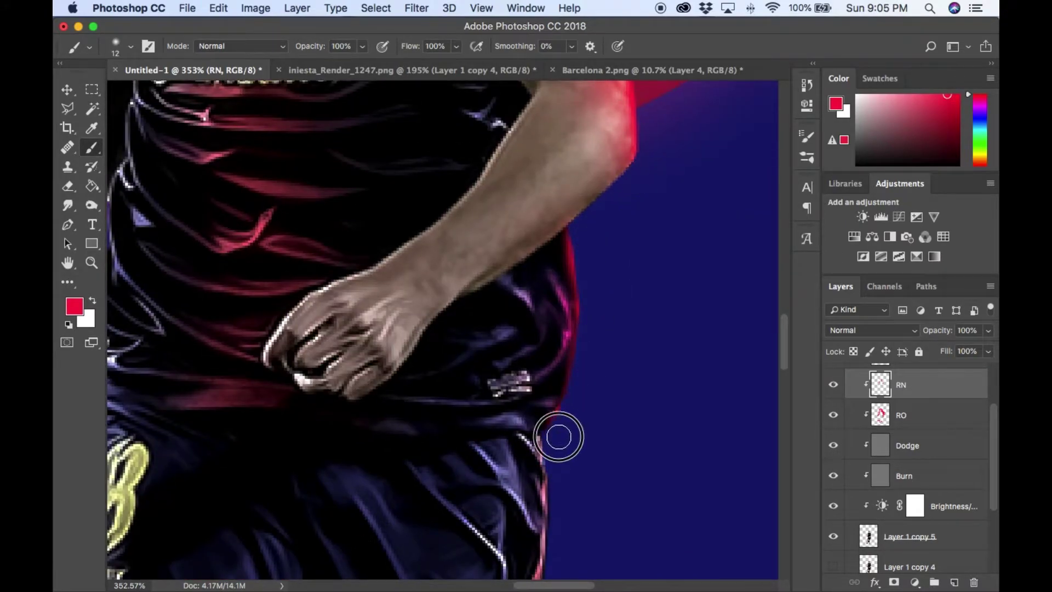
{"action": "scroll", "coordinate": [565, 533], "scroll_direction": "down", "scroll_amount": 5}
Paint a red glow stroke across the player on the RO Overlay layer.
{"action": "key", "text": "super+0"}
{"action": "scroll", "coordinate": [500, 411], "scroll_direction": "up", "scroll_amount": 5}
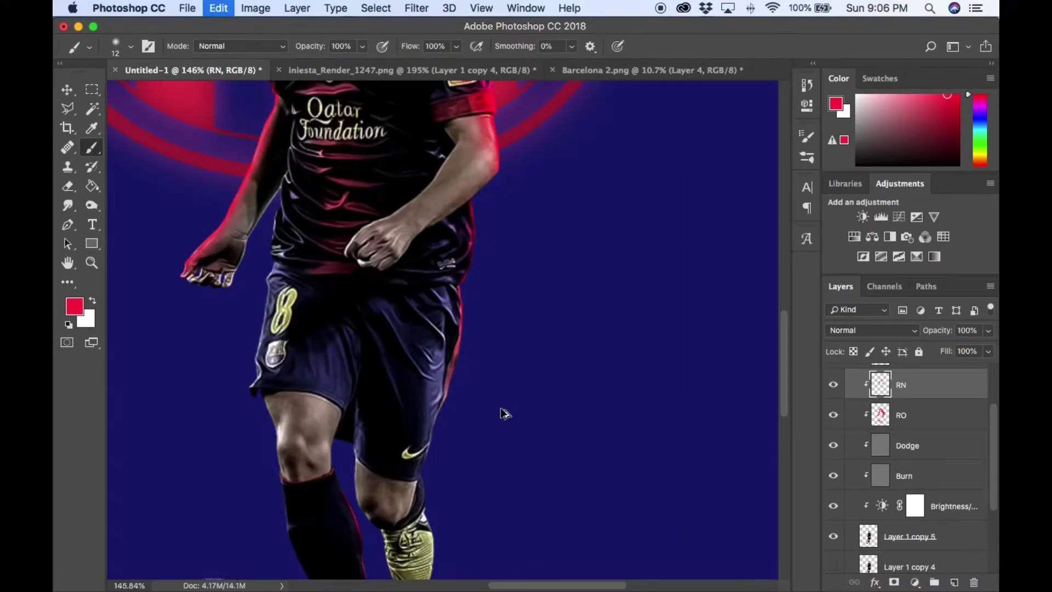
{"action": "scroll", "coordinate": [555, 398], "scroll_direction": "up", "scroll_amount": 3}
{"action": "key", "text": "alt+bracketleft"}
{"action": "scroll", "coordinate": [426, 468], "scroll_direction": "down", "scroll_amount": 3}
{"action": "scroll", "coordinate": [554, 390], "scroll_direction": "down", "scroll_amount": 5}
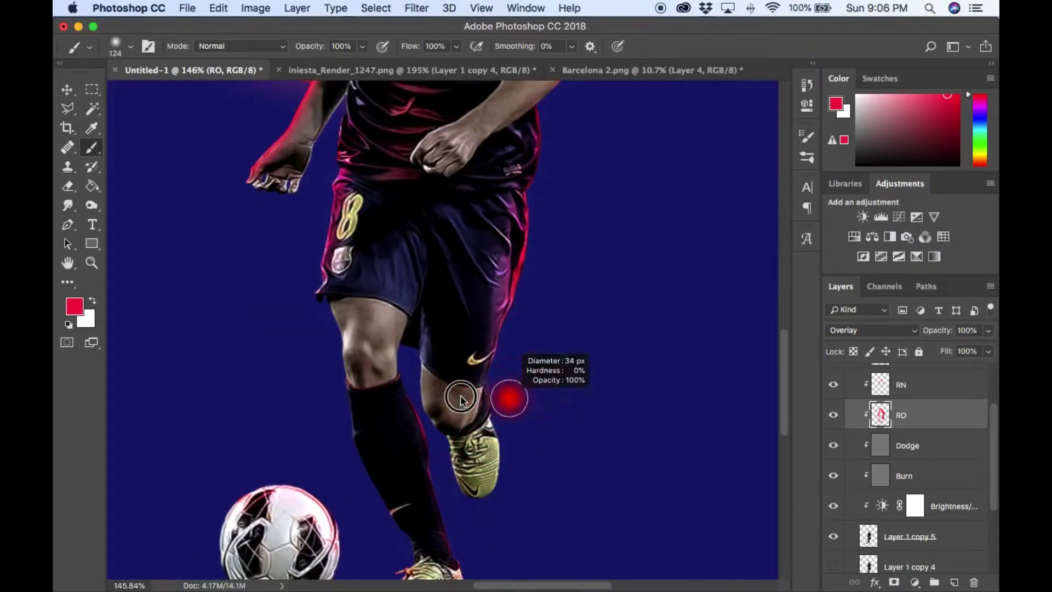
{"action": "left_click_drag", "start_coordinate": [516, 387], "coordinate": [589, 367]}
{"action": "scroll", "coordinate": [590, 367], "scroll_direction": "down", "scroll_amount": 3}
{"action": "scroll", "coordinate": [439, 404], "scroll_direction": "up", "scroll_amount": 3}
{"action": "scroll", "coordinate": [934, 429], "scroll_direction": "up", "scroll_amount": 2}
Add white highlight touches to the player on the WO layer.
{"action": "left_click", "coordinate": [935, 430]}
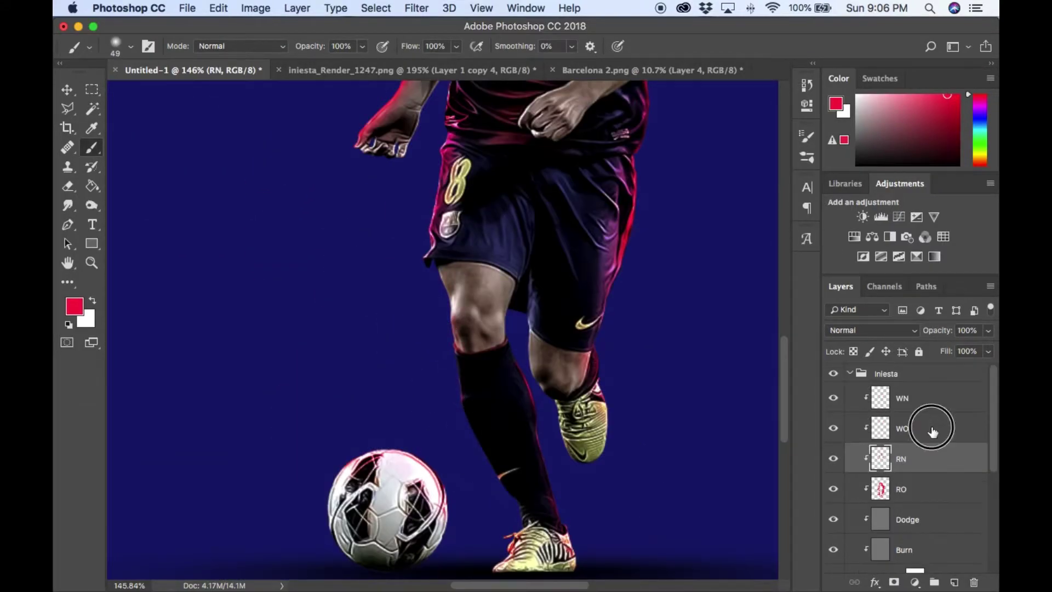
{"action": "scroll", "coordinate": [313, 172], "scroll_direction": "up", "scroll_amount": 5}
{"action": "key", "text": "x"}
{"action": "scroll", "coordinate": [433, 253], "scroll_direction": "up", "scroll_amount": 3}
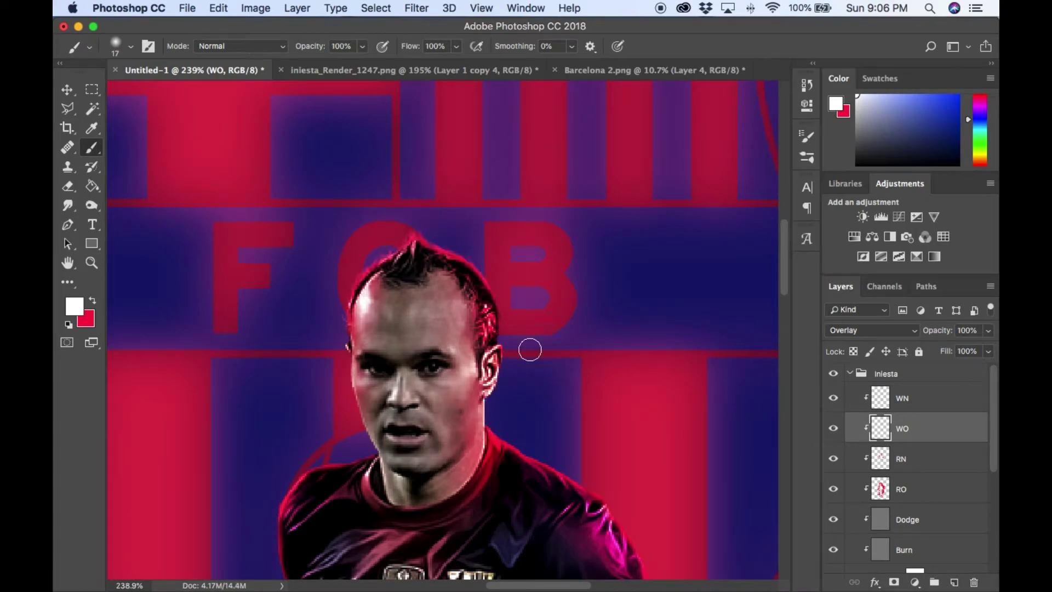
{"action": "scroll", "coordinate": [387, 239], "scroll_direction": "down", "scroll_amount": 3}
{"action": "scroll", "coordinate": [388, 239], "scroll_direction": "right", "scroll_amount": 3}
{"action": "scroll", "coordinate": [429, 225], "scroll_direction": "left", "scroll_amount": 5}
{"action": "scroll", "coordinate": [429, 225], "scroll_direction": "down", "scroll_amount": 1}
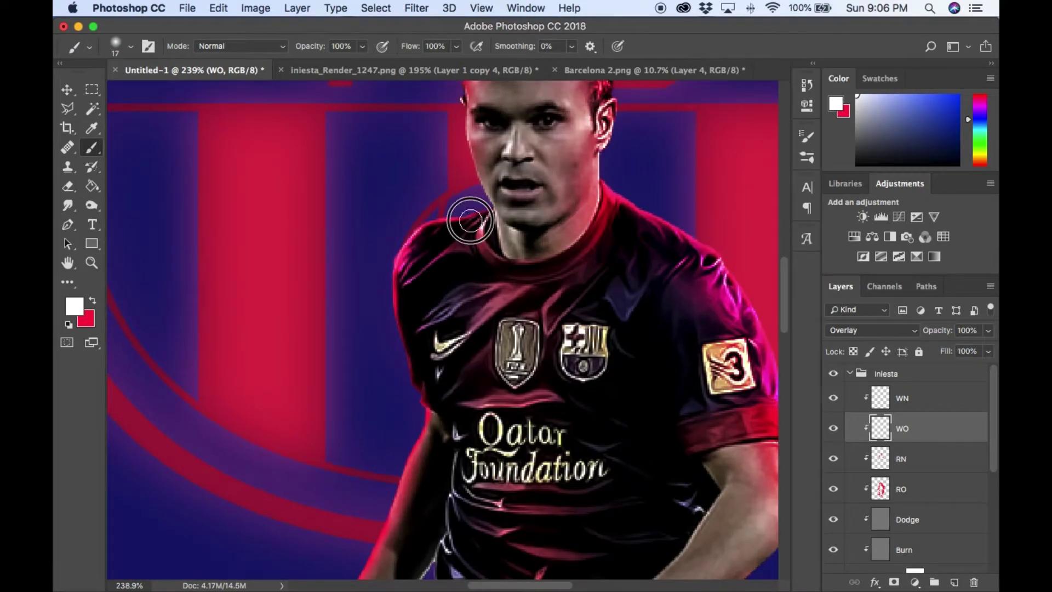
{"action": "scroll", "coordinate": [463, 219], "scroll_direction": "down", "scroll_amount": 5}
{"action": "scroll", "coordinate": [463, 219], "scroll_direction": "left", "scroll_amount": 2}
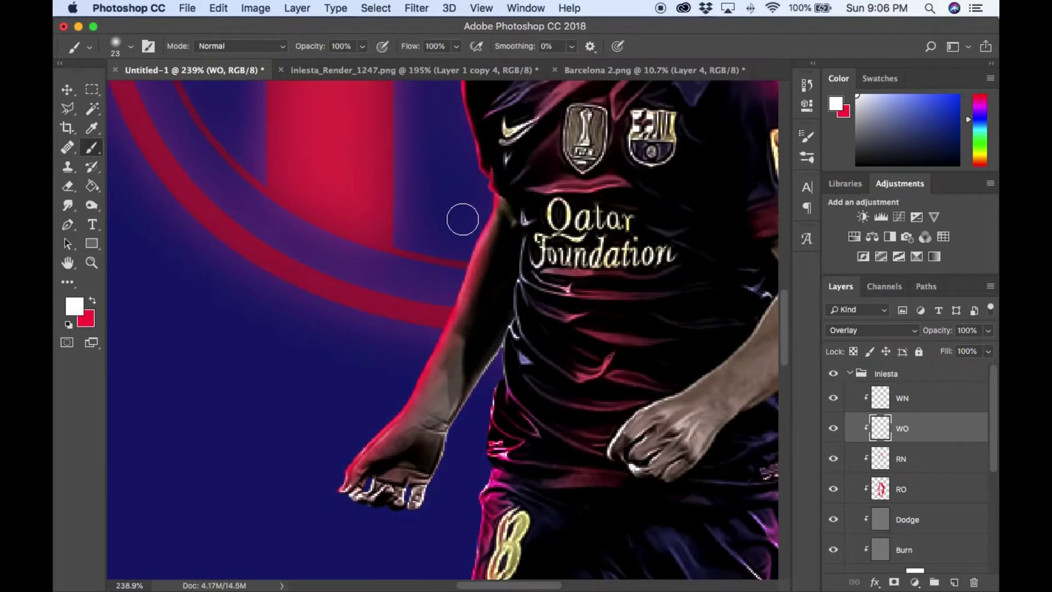
Paint subtle red strokes at 6% opacity on the RN layer.
{"action": "left_click", "coordinate": [937, 467]}
{"action": "key", "text": "x"}
{"action": "key", "text": "0"}
{"action": "key", "text": "6"}
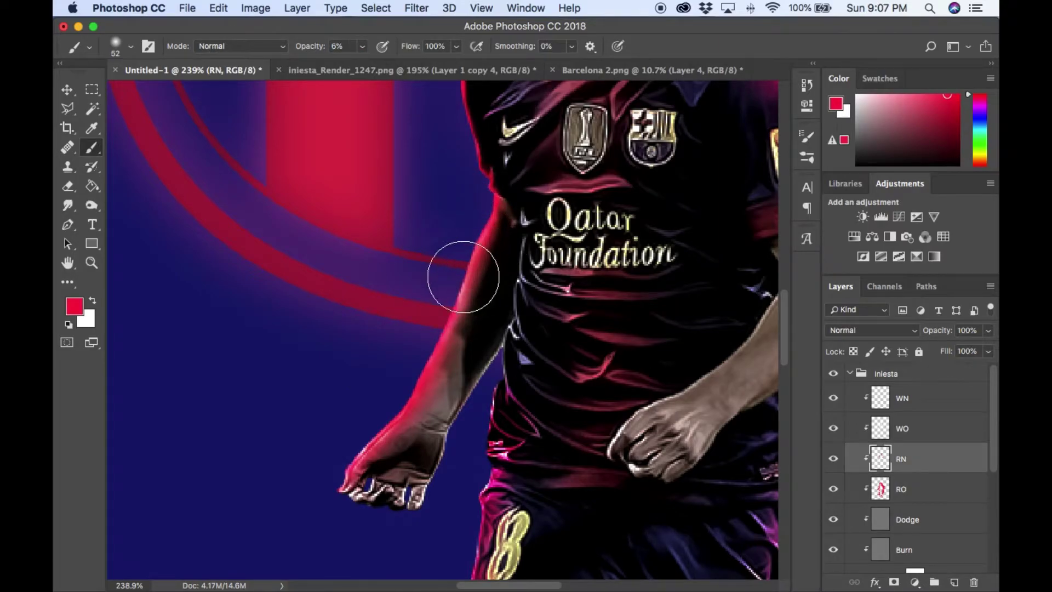
{"action": "scroll", "coordinate": [570, 215], "scroll_direction": "up", "scroll_amount": 5}
{"action": "scroll", "coordinate": [465, 372], "scroll_direction": "right", "scroll_amount": 3}
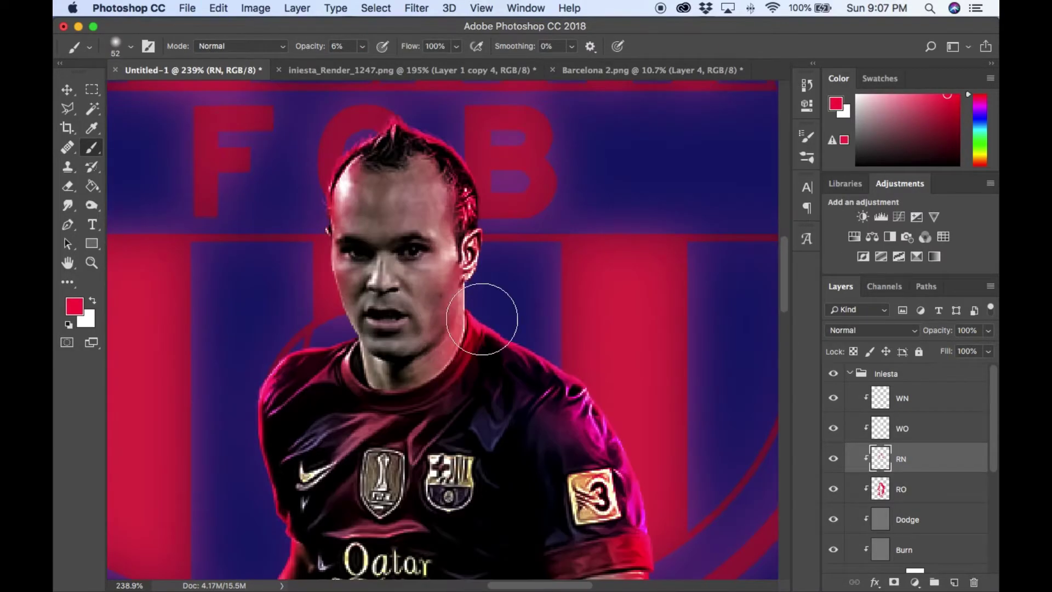
{"action": "scroll", "coordinate": [542, 442], "scroll_direction": "down", "scroll_amount": 5}
{"action": "scroll", "coordinate": [639, 414], "scroll_direction": "down", "scroll_amount": 5}
{"action": "scroll", "coordinate": [517, 201], "scroll_direction": "left", "scroll_amount": 5}
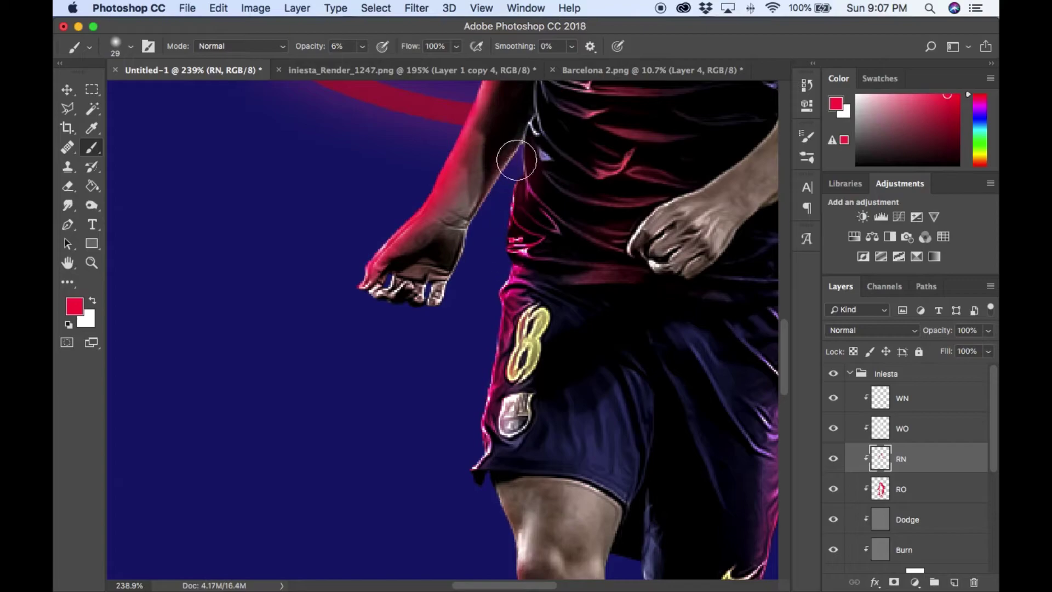
{"action": "scroll", "coordinate": [482, 544], "scroll_direction": "up", "scroll_amount": 3}
{"action": "scroll", "coordinate": [575, 470], "scroll_direction": "down", "scroll_amount": 5}
{"action": "scroll", "coordinate": [492, 391], "scroll_direction": "down", "scroll_amount": 3}
{"action": "scroll", "coordinate": [492, 391], "scroll_direction": "right", "scroll_amount": 2}
Refine the red rim around the knee on RN and RO with a brush of about 15 px.
{"action": "key", "text": "alt+bracketleft"}
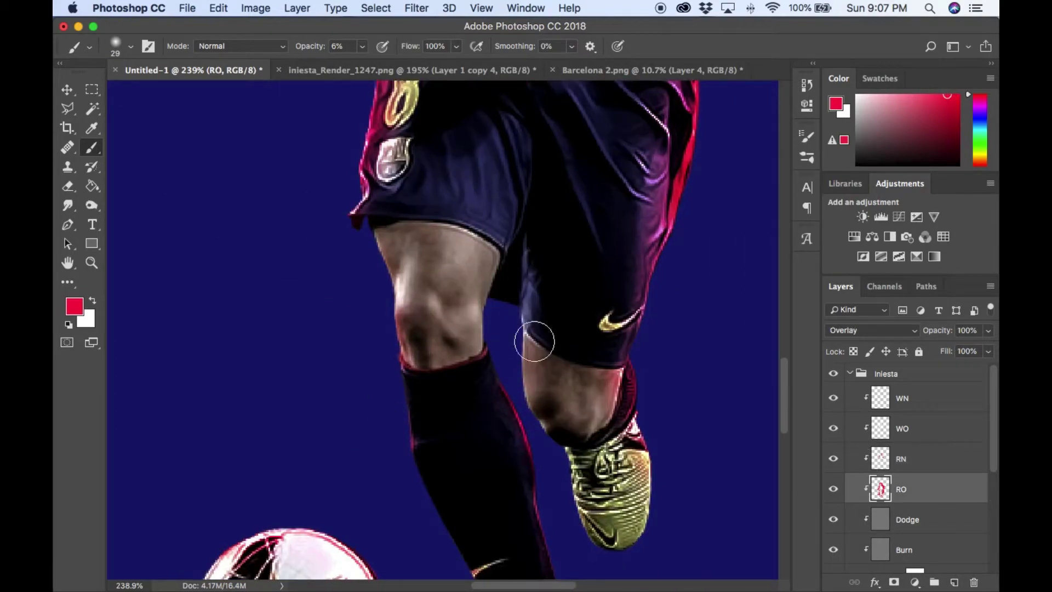
{"action": "key", "text": "alt+bracketright"}
{"action": "key", "text": "bracketleft"}
{"action": "key", "text": "bracketleft"}
{"action": "key", "text": "bracketleft"}
{"action": "scroll", "coordinate": [549, 365], "scroll_direction": "up", "scroll_amount": 3}
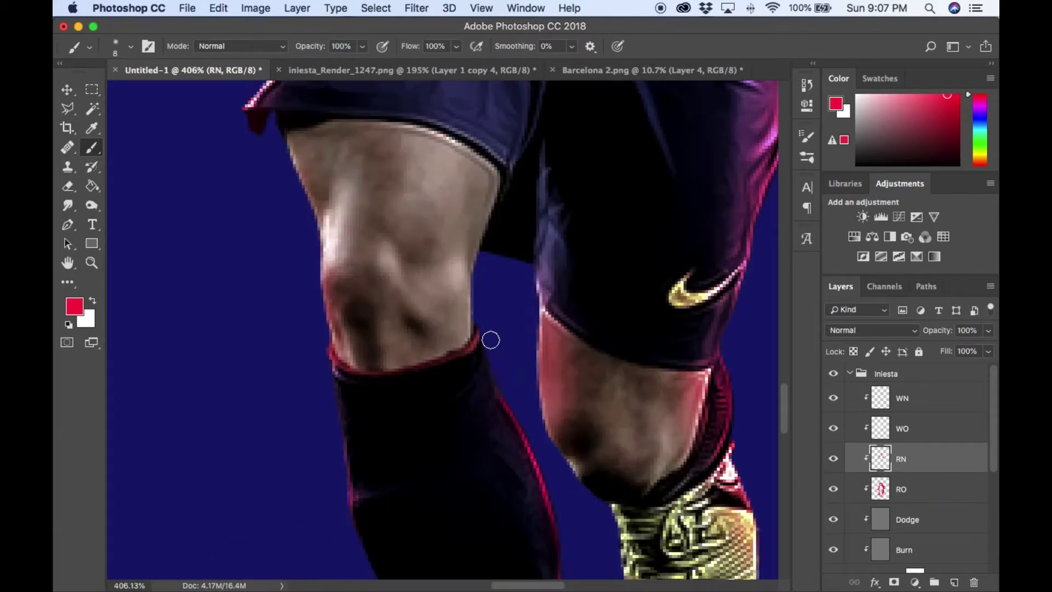
{"action": "scroll", "coordinate": [498, 363], "scroll_direction": "down", "scroll_amount": 5}
{"action": "scroll", "coordinate": [498, 362], "scroll_direction": "right", "scroll_amount": 2}
{"action": "scroll", "coordinate": [479, 327], "scroll_direction": "down", "scroll_amount": 5}
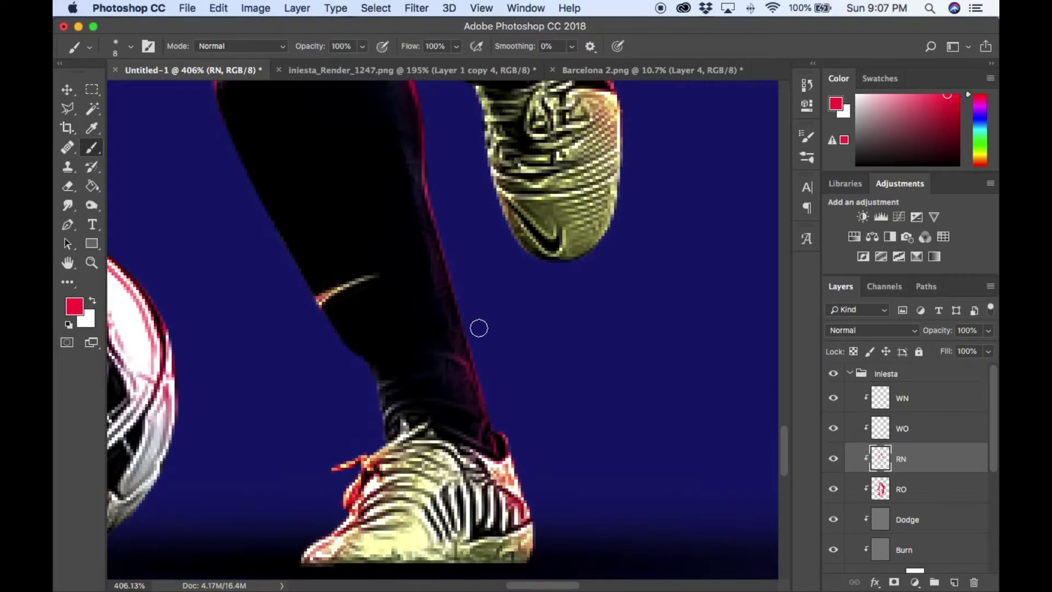
{"action": "scroll", "coordinate": [487, 328], "scroll_direction": "right", "scroll_amount": 2}
{"action": "scroll", "coordinate": [485, 329], "scroll_direction": "left", "scroll_amount": 3}
{"action": "key", "text": "alt+bracketleft"}
{"action": "left_click_drag", "start_coordinate": [376, 304], "coordinate": [406, 305]}
{"action": "scroll", "coordinate": [430, 332], "scroll_direction": "up", "scroll_amount": 5}
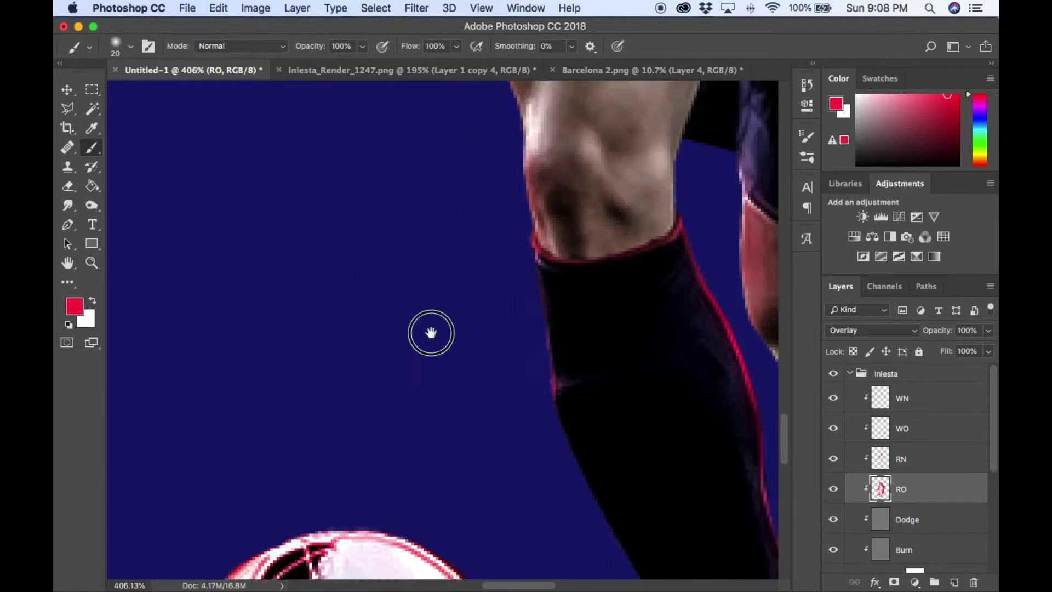
{"action": "scroll", "coordinate": [453, 345], "scroll_direction": "up", "scroll_amount": 5}
{"action": "scroll", "coordinate": [454, 345], "scroll_direction": "down", "scroll_amount": 5}
{"action": "scroll", "coordinate": [509, 461], "scroll_direction": "up", "scroll_amount": 3}
{"action": "scroll", "coordinate": [509, 461], "scroll_direction": "down", "scroll_amount": 2}
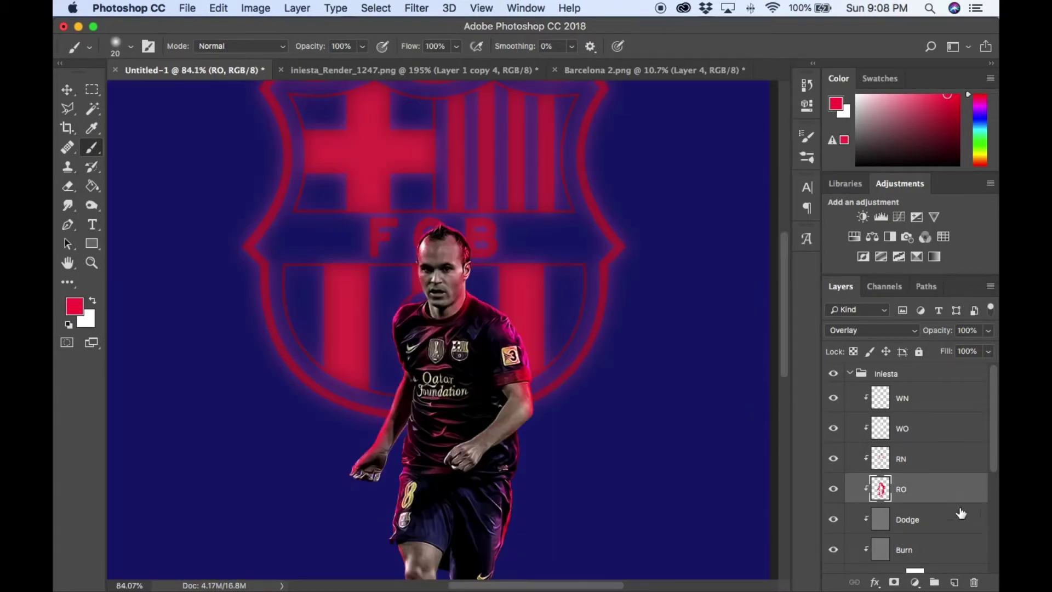
{"action": "scroll", "coordinate": [958, 510], "scroll_direction": "down", "scroll_amount": 3}
{"action": "left_click", "coordinate": [931, 508]}
Set Layer 4's blend mode to Overlay to brighten the crest glow.
{"action": "key", "text": "x"}
{"action": "left_click", "coordinate": [871, 330]}
{"action": "left_click", "coordinate": [848, 489]}
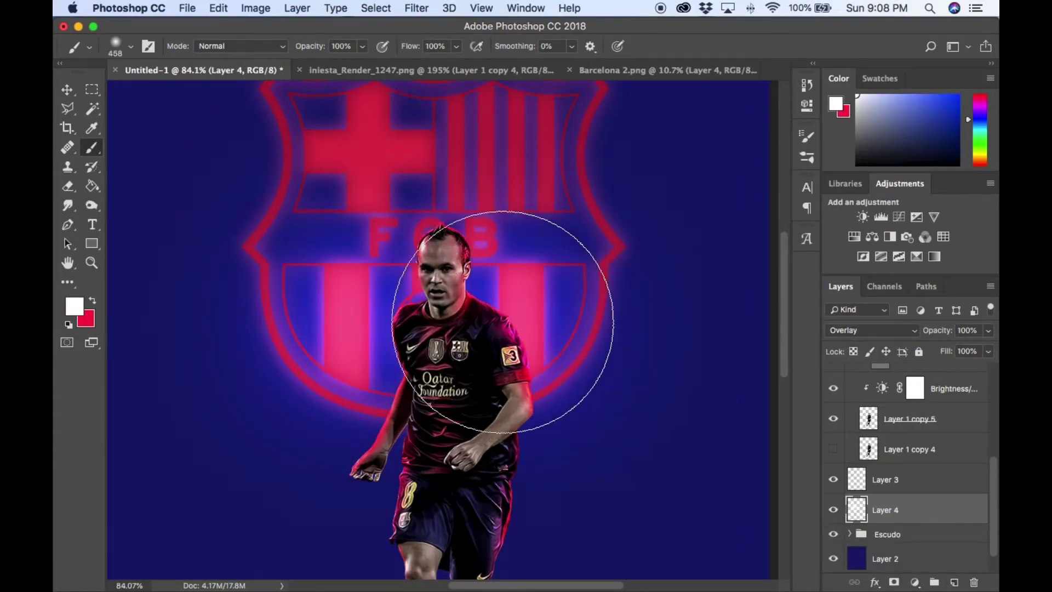
{"action": "scroll", "coordinate": [547, 427], "scroll_direction": "up", "scroll_amount": 2}
{"action": "key", "text": "x"}
{"action": "scroll", "coordinate": [659, 422], "scroll_direction": "down", "scroll_amount": 4}
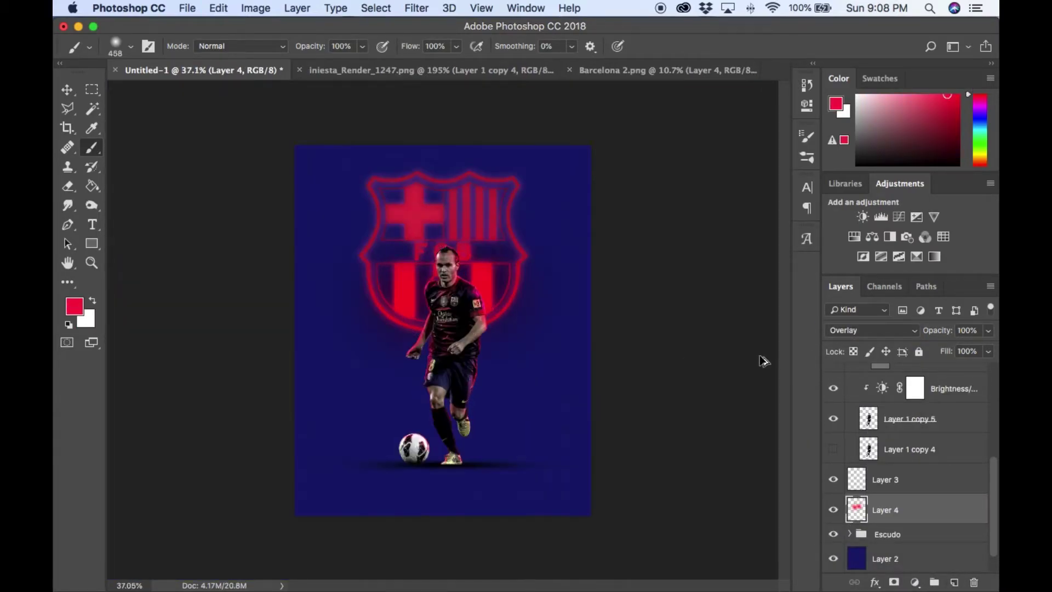
{"action": "left_click", "coordinate": [928, 540]}
{"action": "scroll", "coordinate": [920, 466], "scroll_direction": "up", "scroll_amount": 5}
{"action": "left_click", "coordinate": [909, 398]}
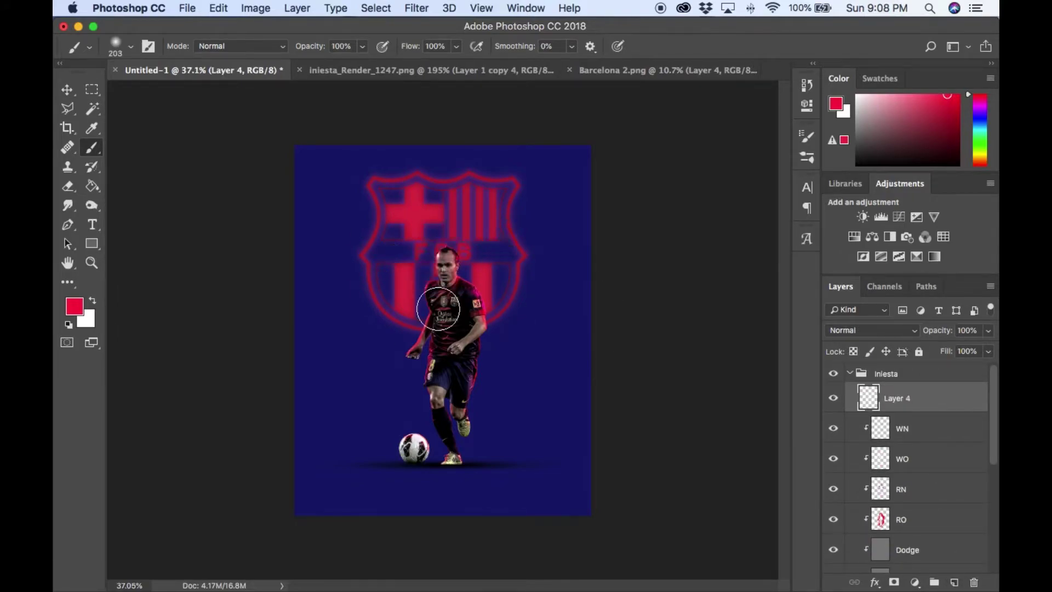
{"action": "scroll", "coordinate": [399, 239], "scroll_direction": "up", "scroll_amount": 5}
Add a new red light layer at about 38% opacity and lower Layer 5 to 47%.
{"action": "left_click_drag", "start_coordinate": [399, 239], "coordinate": [387, 239]}
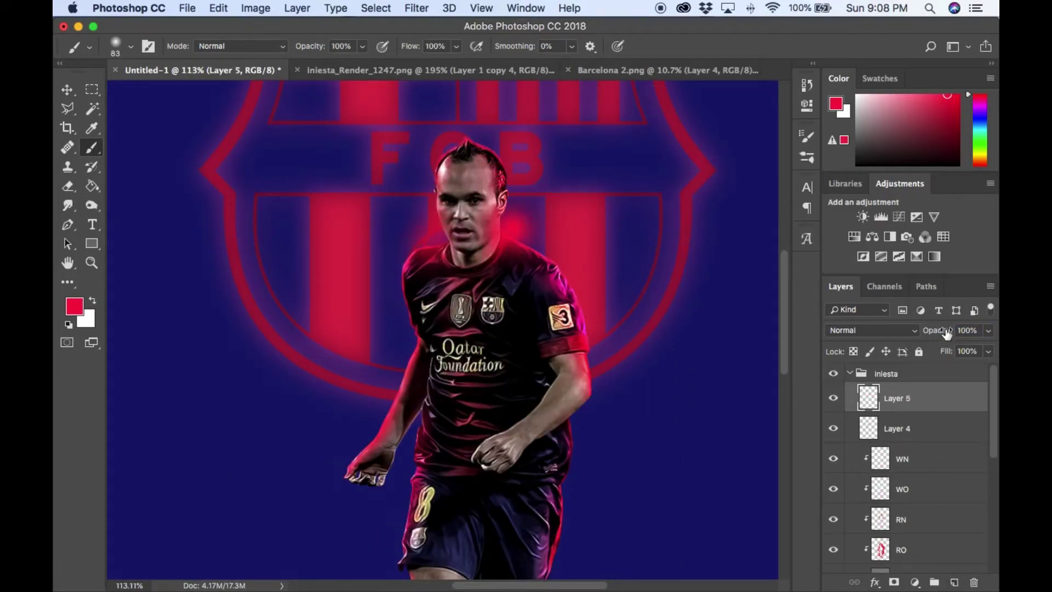
{"action": "scroll", "coordinate": [438, 335], "scroll_direction": "down", "scroll_amount": 3}
{"action": "key", "text": "ctrl+shift+alt+n"}
{"action": "left_click_drag", "start_coordinate": [924, 331], "coordinate": [903, 332]}
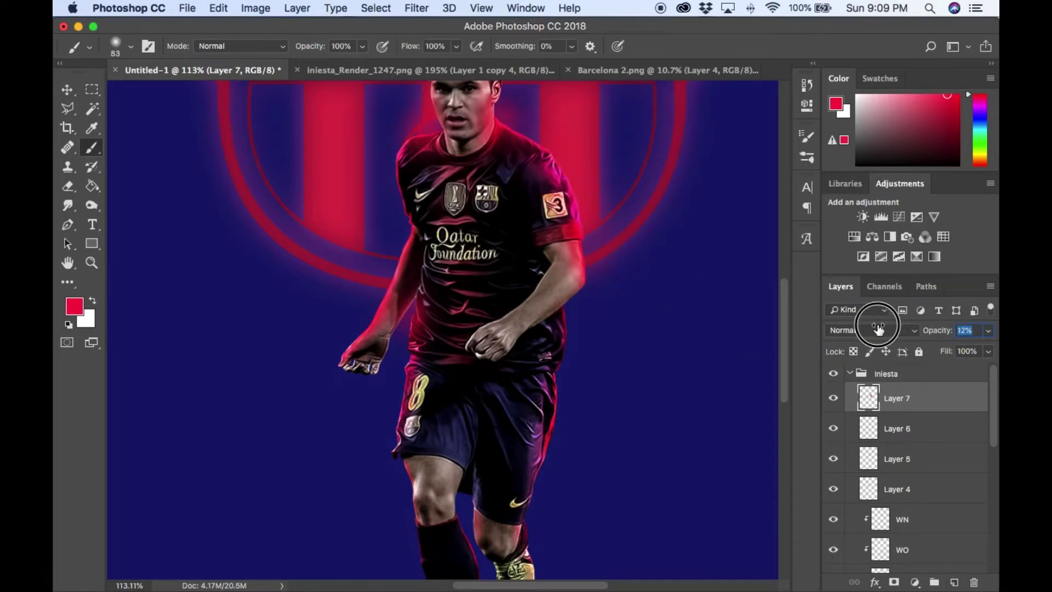
{"action": "left_click", "coordinate": [926, 459]}
{"action": "left_click_drag", "start_coordinate": [942, 332], "coordinate": [934, 331]}
{"action": "scroll", "coordinate": [549, 361], "scroll_direction": "down", "scroll_amount": 6}
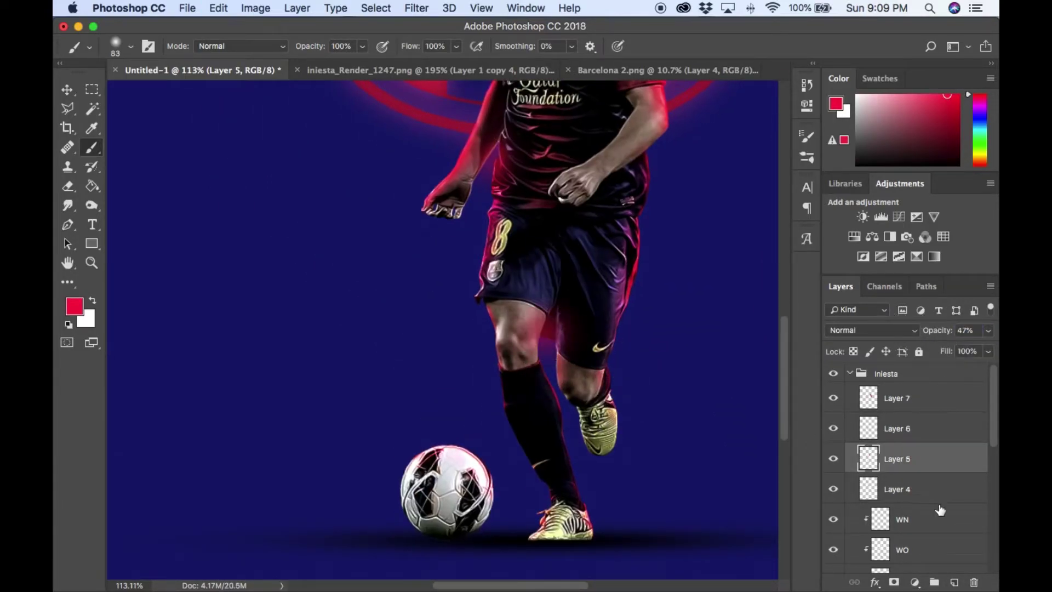
{"action": "scroll", "coordinate": [905, 508], "scroll_direction": "down", "scroll_amount": 3}
Tint the top of the ball pink-red on the RN layer.
{"action": "left_click", "coordinate": [901, 487]}
{"action": "mouse_move", "coordinate": [460, 446]}
{"action": "left_mouse_down"}
{"action": "mouse_move", "coordinate": [407, 444]}
{"action": "mouse_move", "coordinate": [505, 482]}
{"action": "left_mouse_up"}
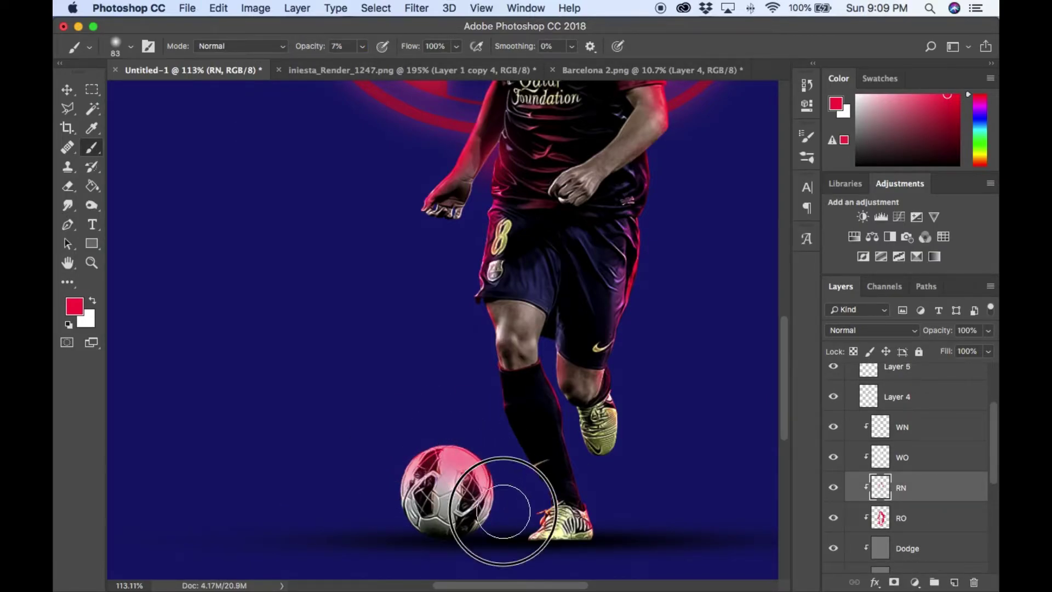
{"action": "scroll", "coordinate": [549, 454], "scroll_direction": "down", "scroll_amount": 5}
{"action": "scroll", "coordinate": [466, 392], "scroll_direction": "up", "scroll_amount": 3}
{"action": "scroll", "coordinate": [416, 161], "scroll_direction": "up", "scroll_amount": 8}
{"action": "key", "text": "bracketleft"}
{"action": "key", "text": "bracketleft"}
{"action": "key", "text": "bracketleft"}
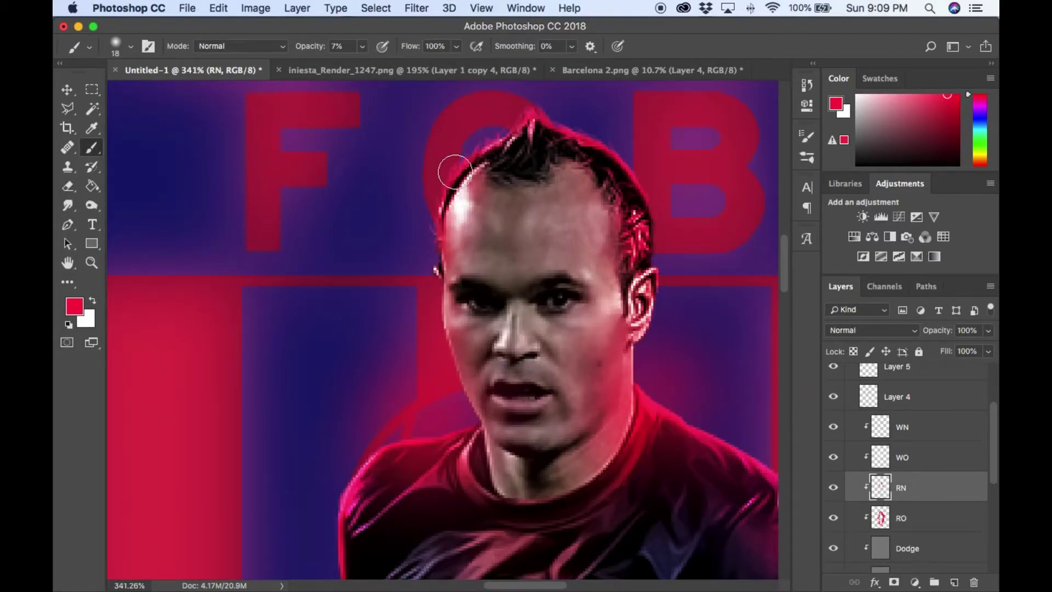
{"action": "scroll", "coordinate": [730, 291], "scroll_direction": "down", "scroll_amount": 10}
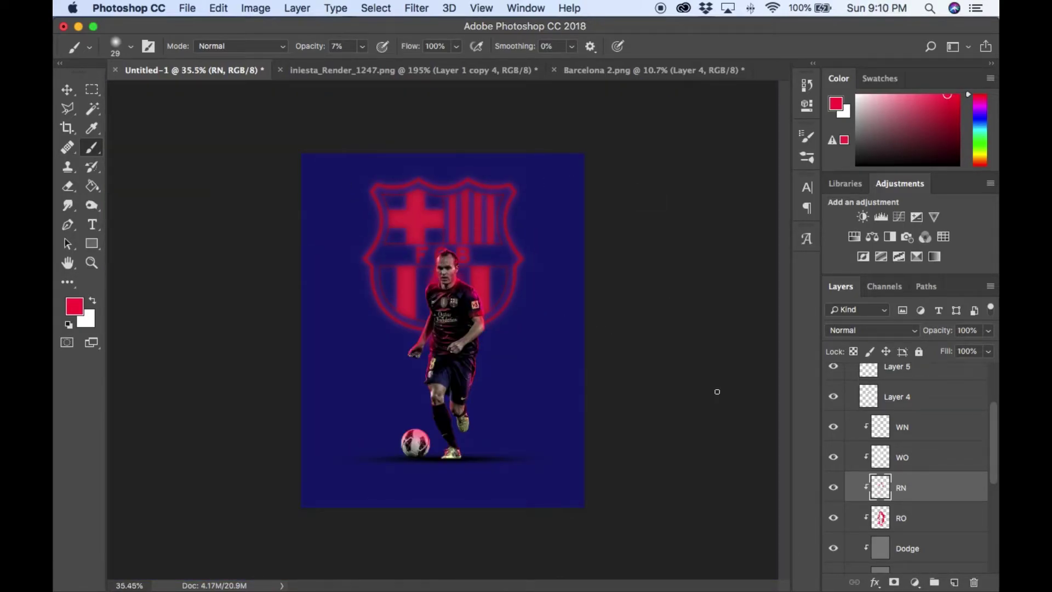
Choose the Burn tool and add a new clipped layer beneath the Burn layer.
{"action": "scroll", "coordinate": [949, 531], "scroll_direction": "down", "scroll_amount": 3}
{"action": "left_click", "coordinate": [920, 512]}
{"action": "key", "text": "o"}
{"action": "left_click", "coordinate": [920, 541]}
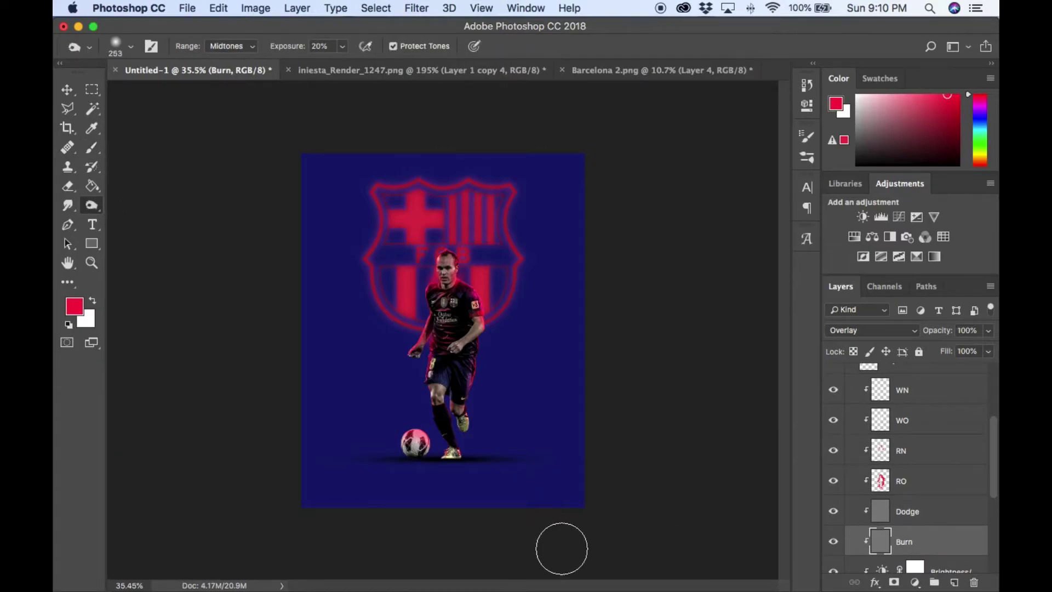
{"action": "scroll", "coordinate": [323, 441], "scroll_direction": "up", "scroll_amount": 4}
{"action": "scroll", "coordinate": [383, 460], "scroll_direction": "up", "scroll_amount": 2}
{"action": "scroll", "coordinate": [389, 464], "scroll_direction": "up", "scroll_amount": 5}
{"action": "left_click", "coordinate": [954, 582]}
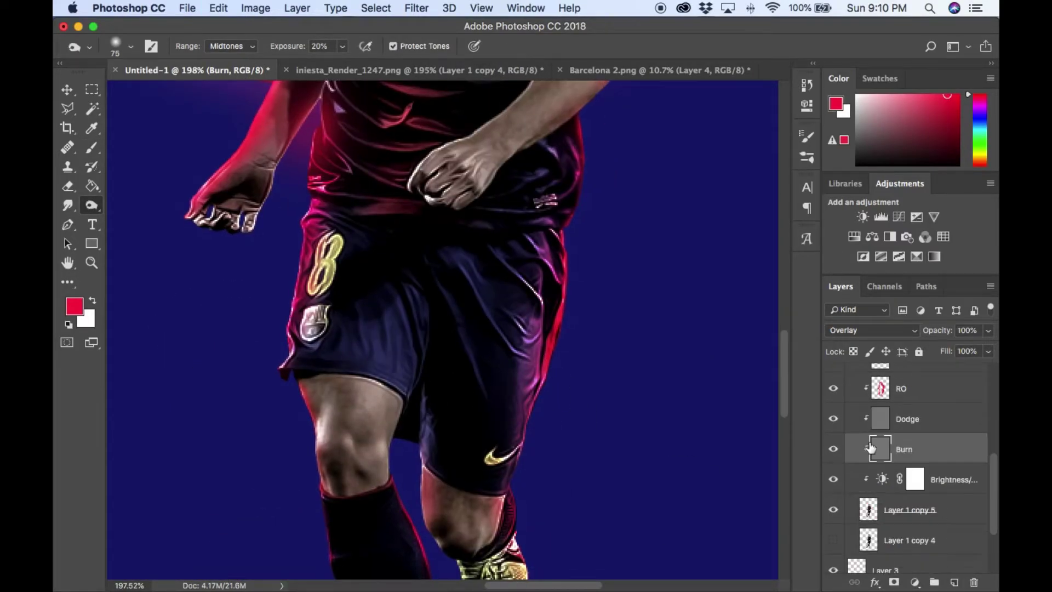
{"action": "key", "text": "x"}
Set the foreground colour to #000000 with a 32 px soft brush.
{"action": "left_click", "coordinate": [75, 306]}
{"action": "type", "text": "000000"}
{"action": "key", "text": "Return"}
{"action": "key", "text": "b"}
{"action": "scroll", "coordinate": [438, 329], "scroll_direction": "down", "scroll_amount": 8}
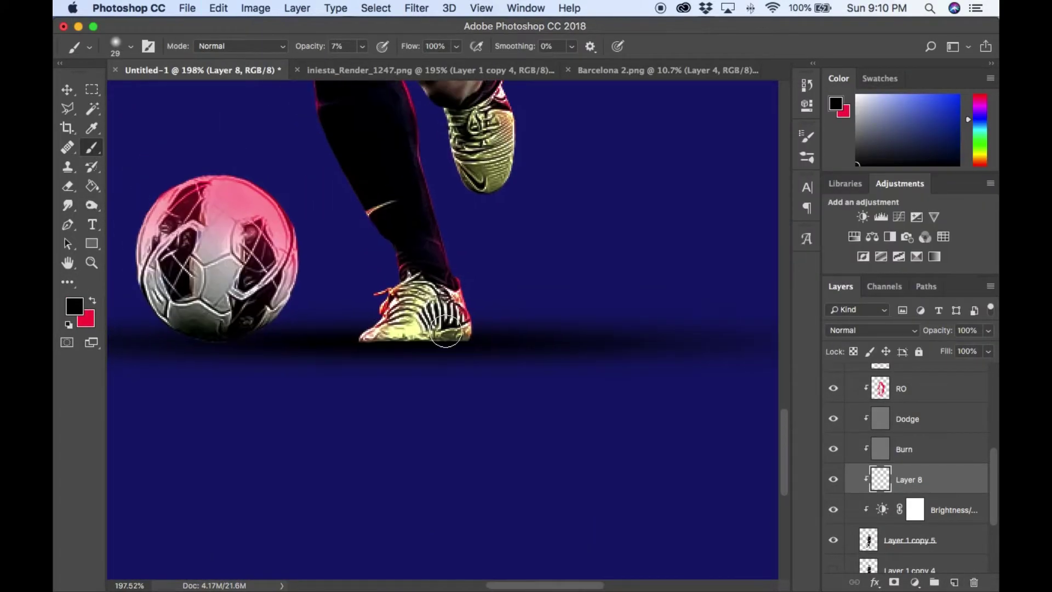
{"action": "scroll", "coordinate": [218, 309], "scroll_direction": "left", "scroll_amount": 5}
{"action": "left_click_drag", "start_coordinate": [400, 290], "coordinate": [392, 293]}
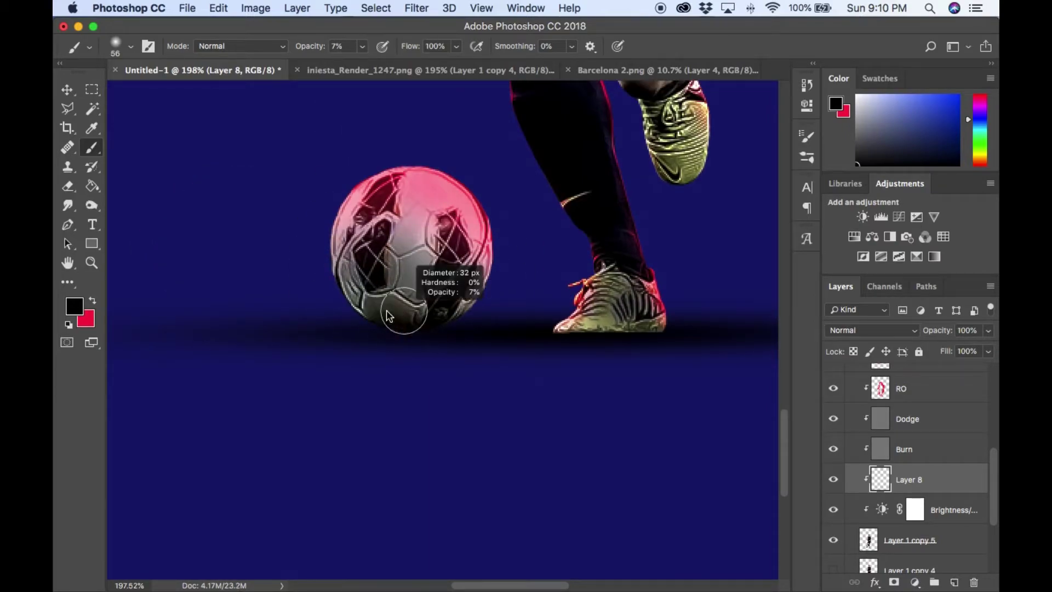
Softly darken the shoe and knee in black, using a smaller brush for the shoe.
{"action": "key", "text": "bracketleft"}
{"action": "key", "text": "bracketleft"}
{"action": "scroll", "coordinate": [434, 277], "scroll_direction": "up", "scroll_amount": 3}
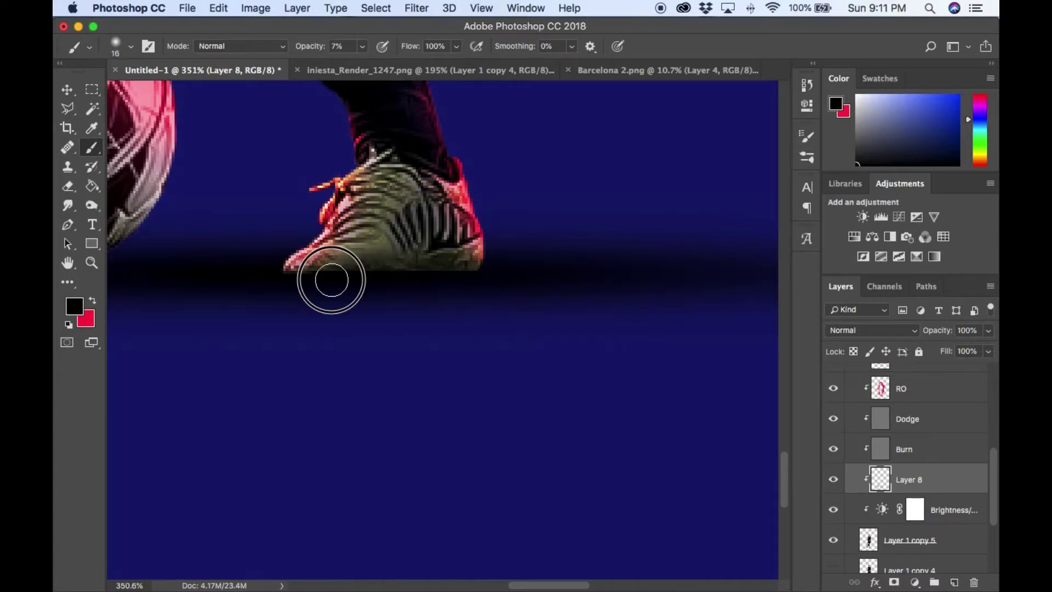
{"action": "scroll", "coordinate": [477, 261], "scroll_direction": "up", "scroll_amount": 5}
{"action": "key", "text": "bracketright"}
{"action": "key", "text": "bracketright"}
{"action": "scroll", "coordinate": [408, 321], "scroll_direction": "up", "scroll_amount": 3}
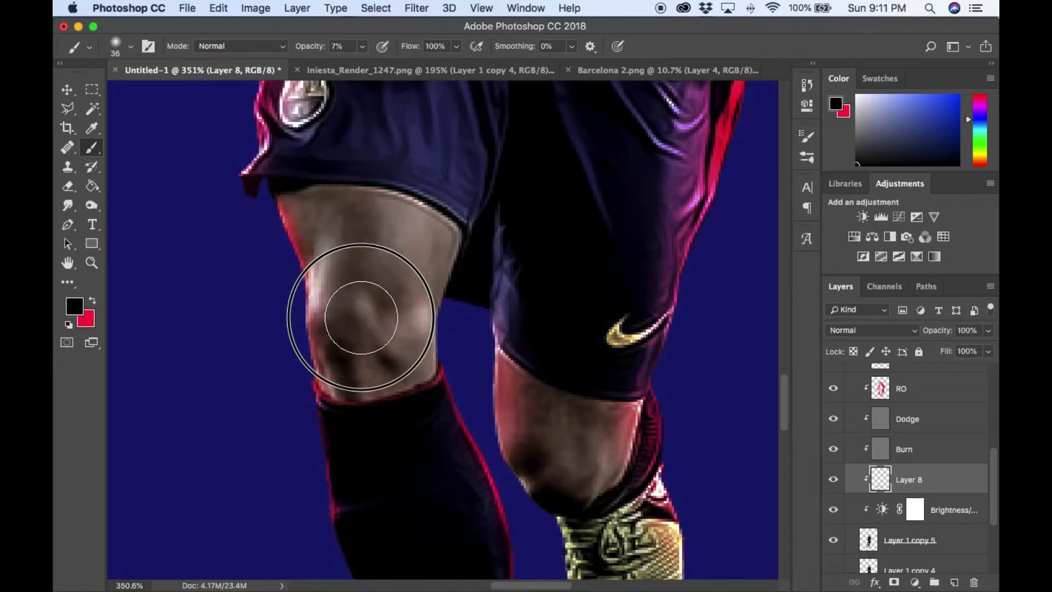
{"action": "scroll", "coordinate": [411, 200], "scroll_direction": "up", "scroll_amount": 3}
{"action": "scroll", "coordinate": [634, 387], "scroll_direction": "up", "scroll_amount": 5}
{"action": "scroll", "coordinate": [664, 235], "scroll_direction": "up", "scroll_amount": 5}
{"action": "scroll", "coordinate": [660, 257], "scroll_direction": "left", "scroll_amount": 3}
{"action": "scroll", "coordinate": [657, 285], "scroll_direction": "down", "scroll_amount": 3}
{"action": "scroll", "coordinate": [653, 334], "scroll_direction": "down", "scroll_amount": 10}
{"action": "key", "text": "super+0"}
{"action": "left_click", "coordinate": [907, 419]}
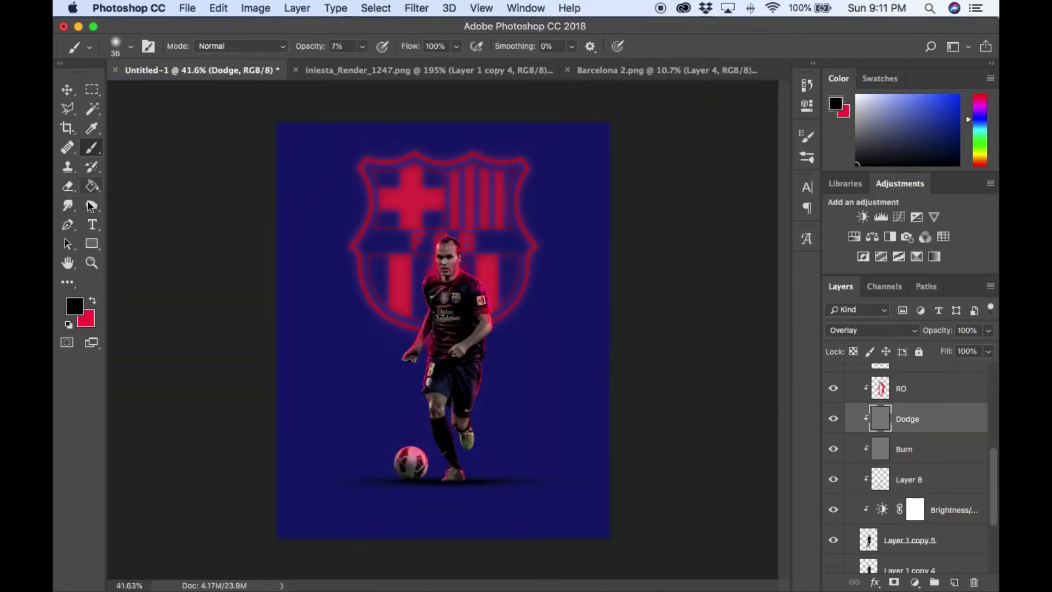
Dodge the highlights across the shirt and shorts, using a slightly enlarged brush.
{"action": "left_click", "coordinate": [92, 205]}
{"action": "scroll", "coordinate": [406, 245], "scroll_direction": "up", "scroll_amount": 5}
{"action": "scroll", "coordinate": [406, 245], "scroll_direction": "up", "scroll_amount": 5}
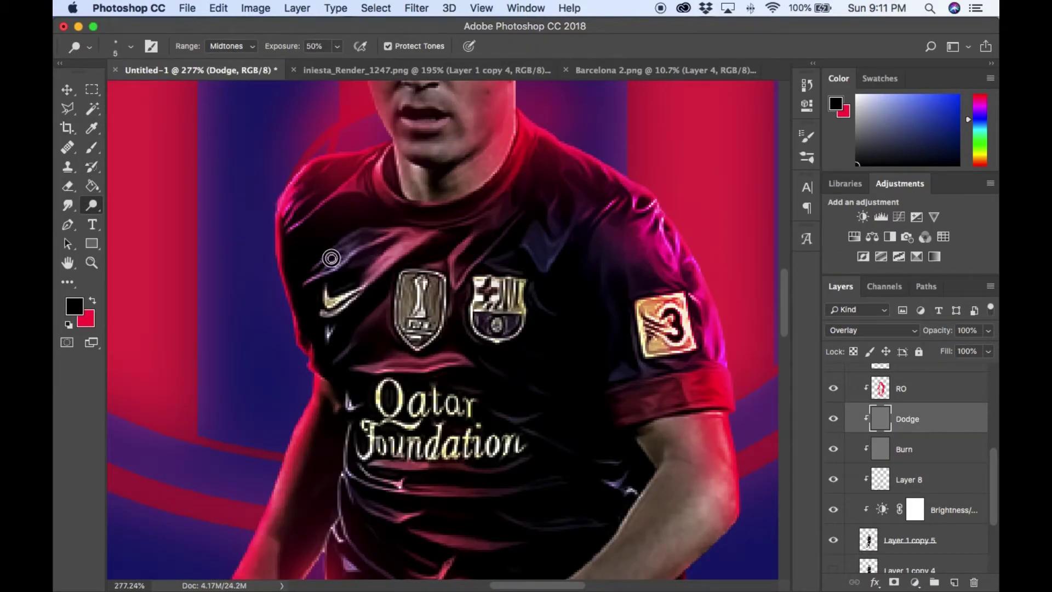
{"action": "scroll", "coordinate": [433, 345], "scroll_direction": "up", "scroll_amount": 5}
{"action": "scroll", "coordinate": [432, 345], "scroll_direction": "left", "scroll_amount": 2}
{"action": "scroll", "coordinate": [397, 363], "scroll_direction": "right", "scroll_amount": 7}
{"action": "scroll", "coordinate": [404, 270], "scroll_direction": "down", "scroll_amount": 1}
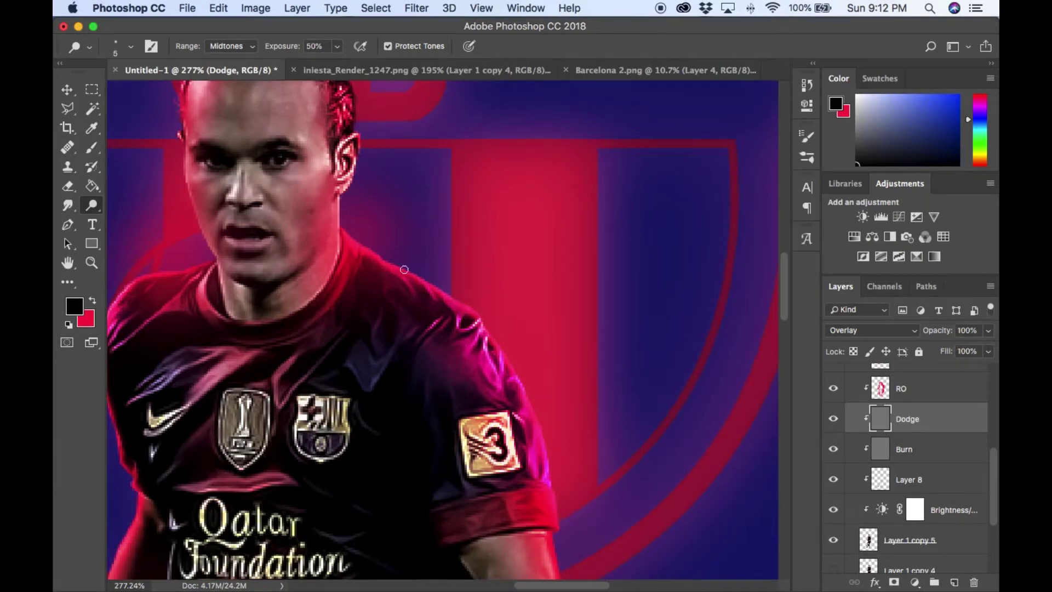
{"action": "scroll", "coordinate": [457, 364], "scroll_direction": "down", "scroll_amount": 3}
{"action": "scroll", "coordinate": [457, 364], "scroll_direction": "right", "scroll_amount": 4}
{"action": "scroll", "coordinate": [439, 322], "scroll_direction": "down", "scroll_amount": 7}
{"action": "scroll", "coordinate": [440, 323], "scroll_direction": "left", "scroll_amount": 9}
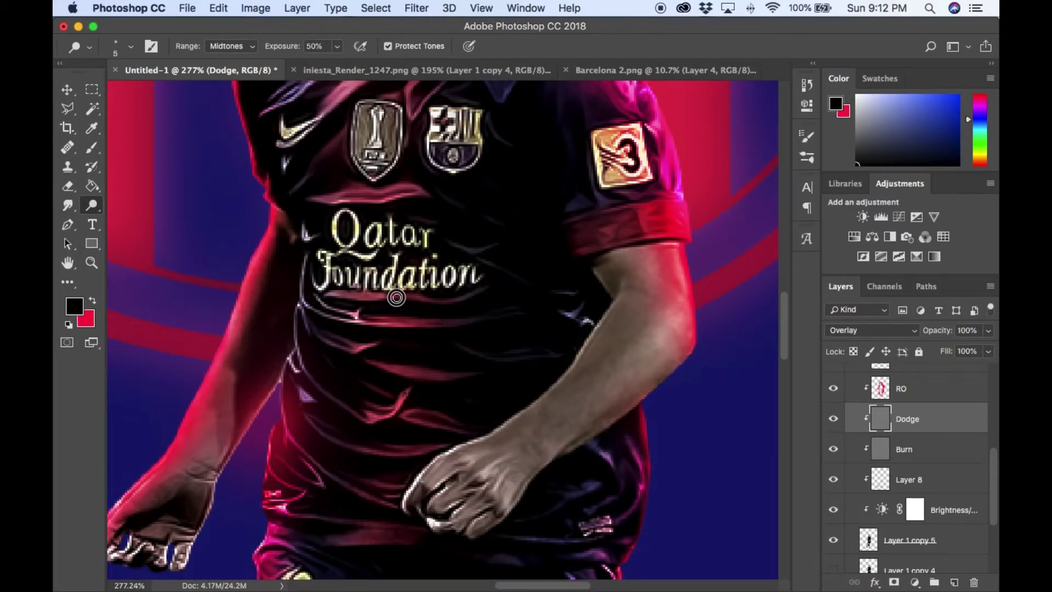
{"action": "scroll", "coordinate": [398, 197], "scroll_direction": "up", "scroll_amount": 4}
{"action": "scroll", "coordinate": [398, 197], "scroll_direction": "left", "scroll_amount": 1}
{"action": "scroll", "coordinate": [316, 245], "scroll_direction": "down", "scroll_amount": 15}
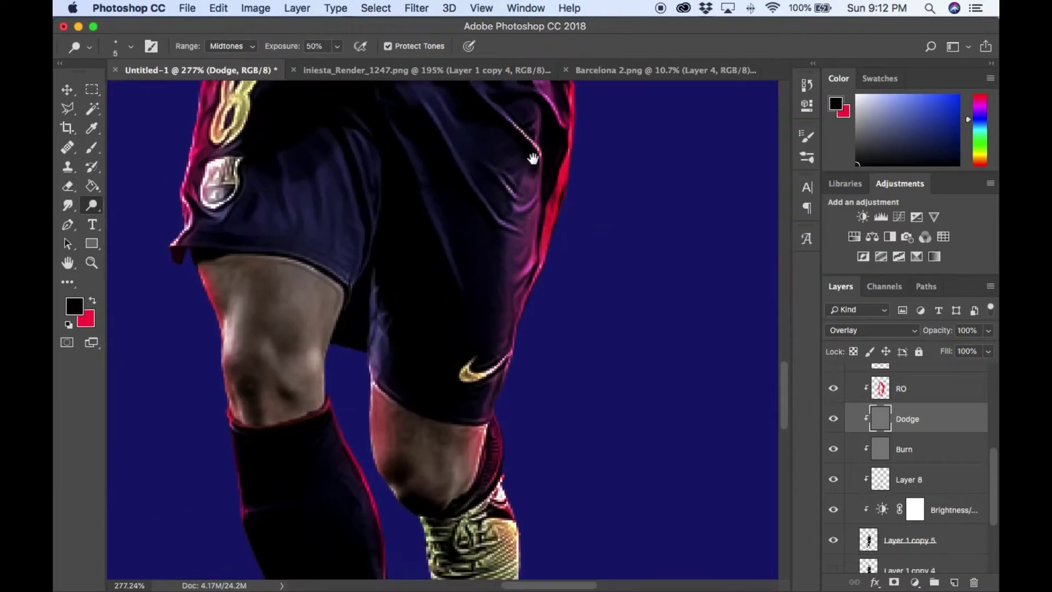
{"action": "scroll", "coordinate": [558, 207], "scroll_direction": "up", "scroll_amount": 4}
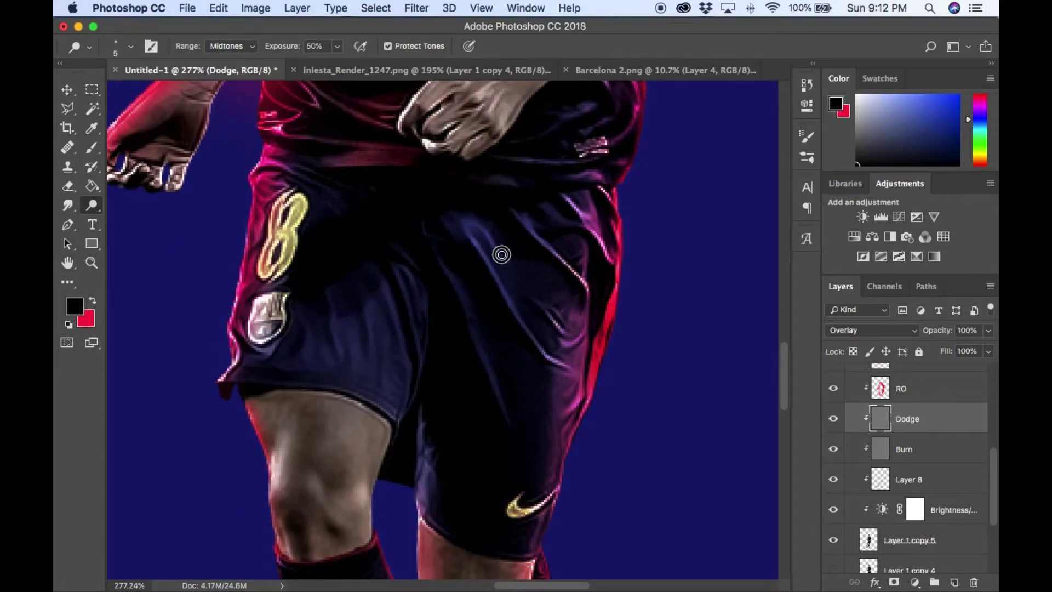
{"action": "scroll", "coordinate": [490, 238], "scroll_direction": "down", "scroll_amount": 3}
{"action": "scroll", "coordinate": [491, 238], "scroll_direction": "left", "scroll_amount": 3}
{"action": "key", "text": "bracketright"}
{"action": "key", "text": "bracketright"}
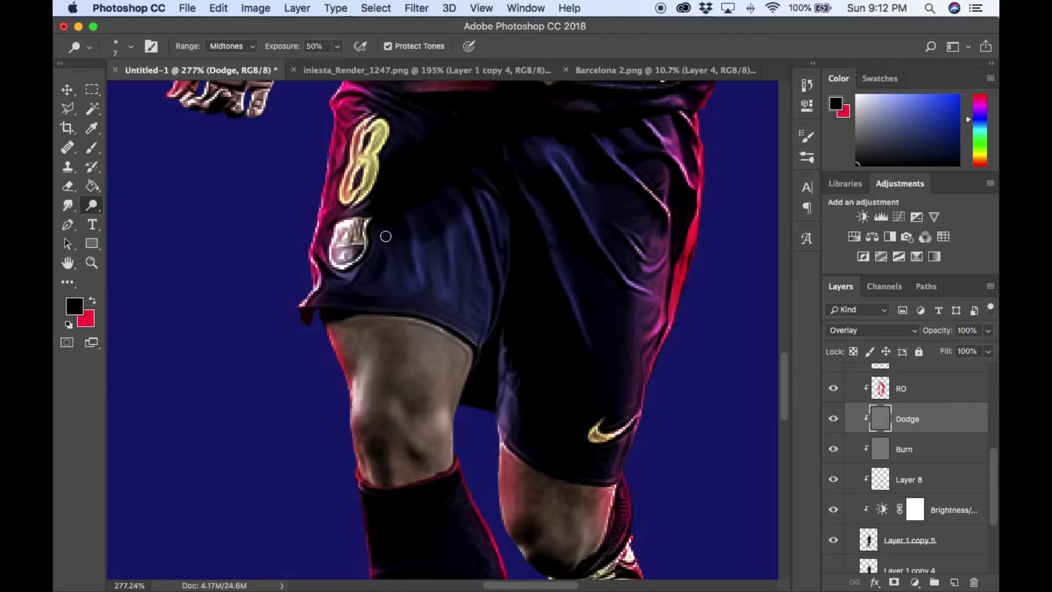
{"action": "scroll", "coordinate": [500, 386], "scroll_direction": "down", "scroll_amount": 12}
{"action": "scroll", "coordinate": [511, 216], "scroll_direction": "down", "scroll_amount": 6}
{"action": "scroll", "coordinate": [512, 216], "scroll_direction": "left", "scroll_amount": 4}
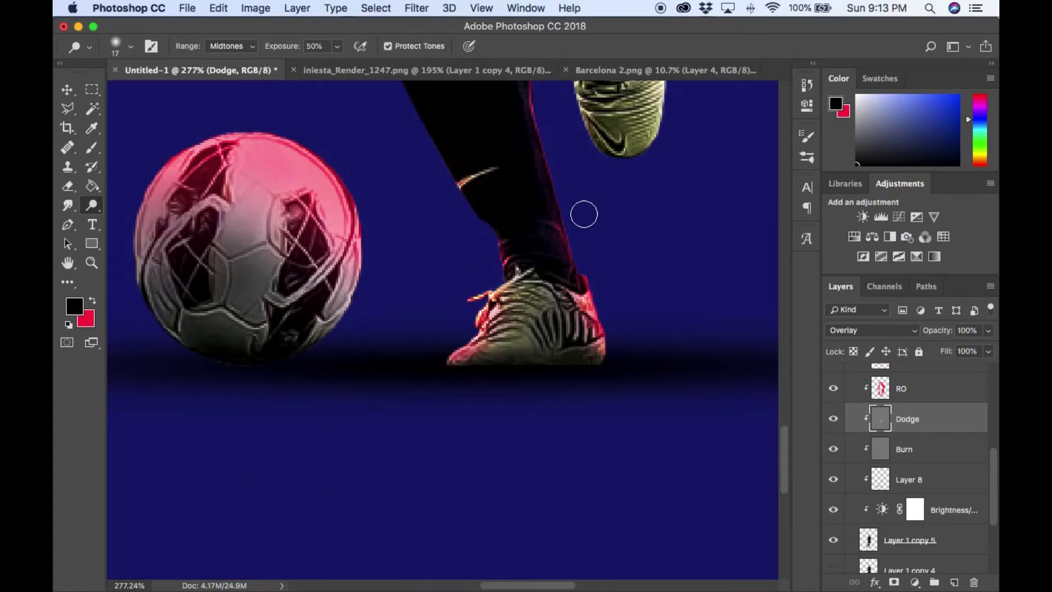
{"action": "scroll", "coordinate": [584, 290], "scroll_direction": "up", "scroll_amount": 10}
{"action": "scroll", "coordinate": [951, 451], "scroll_direction": "up", "scroll_amount": 2}
Switch to the Brush on the RN layer and zoom out to the whole poster.
{"action": "left_click", "coordinate": [932, 444]}
{"action": "key", "text": "b"}
{"action": "scroll", "coordinate": [493, 219], "scroll_direction": "right", "scroll_amount": 3}
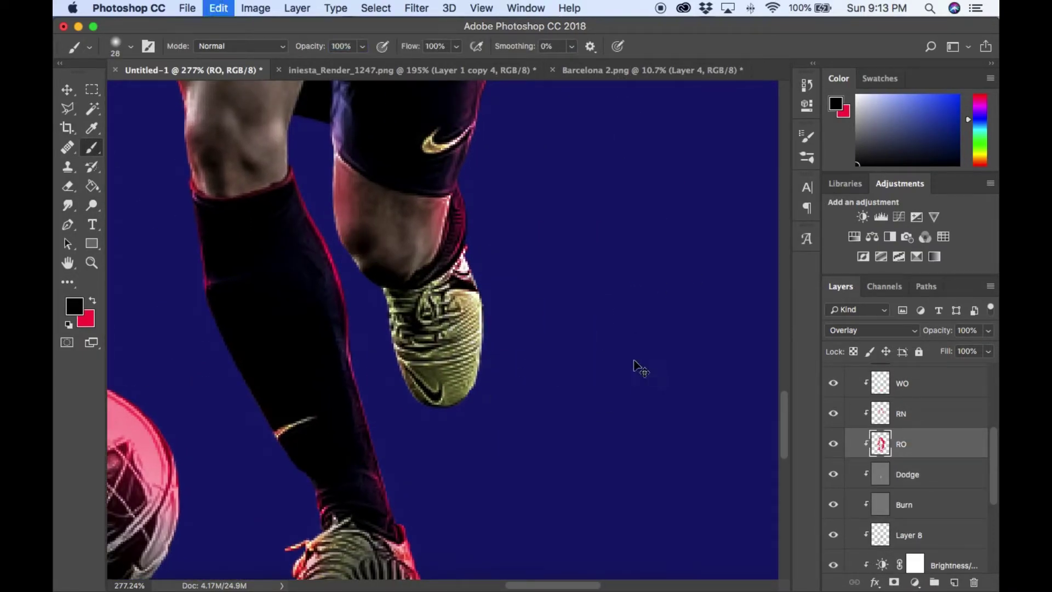
{"action": "left_click", "coordinate": [951, 419]}
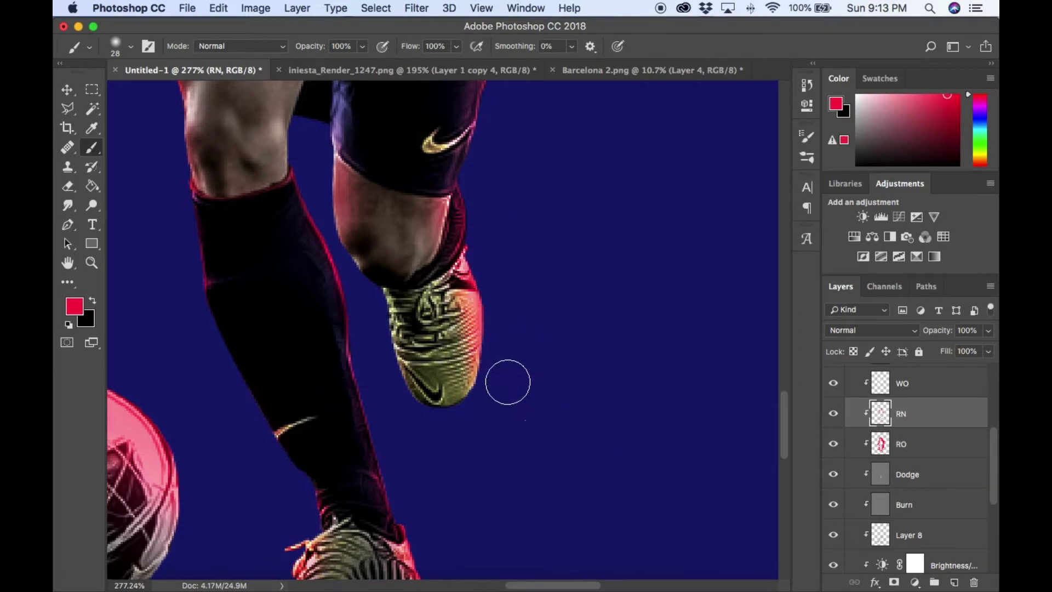
{"action": "key", "text": "super+0"}
{"action": "key", "text": "super+minus"}
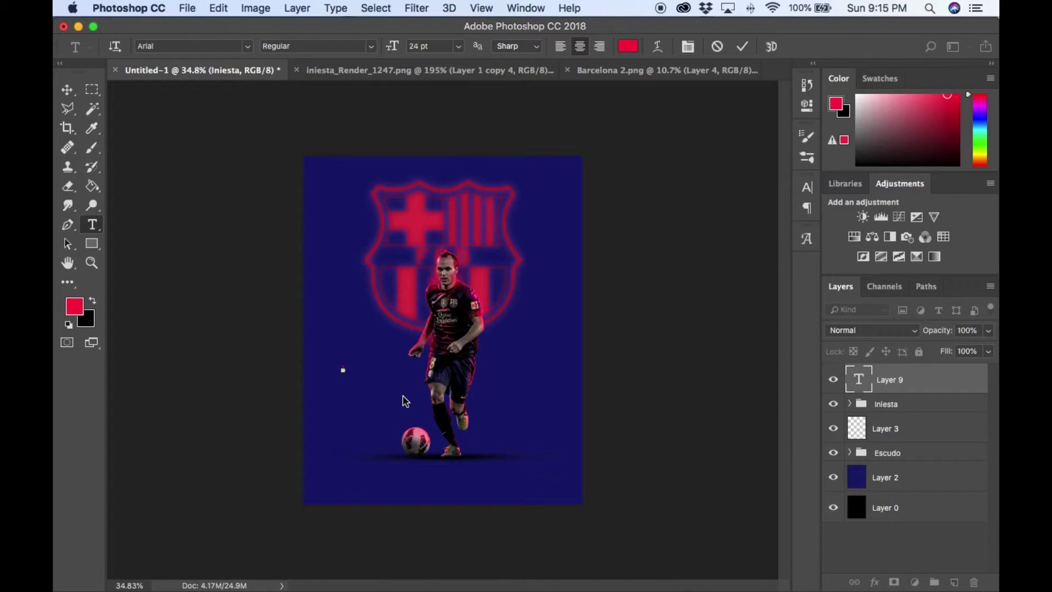
Set the INIESTA text to 72 pt and name its group Nombre.
{"action": "left_click", "coordinate": [458, 46]}
{"action": "left_click", "coordinate": [429, 229]}
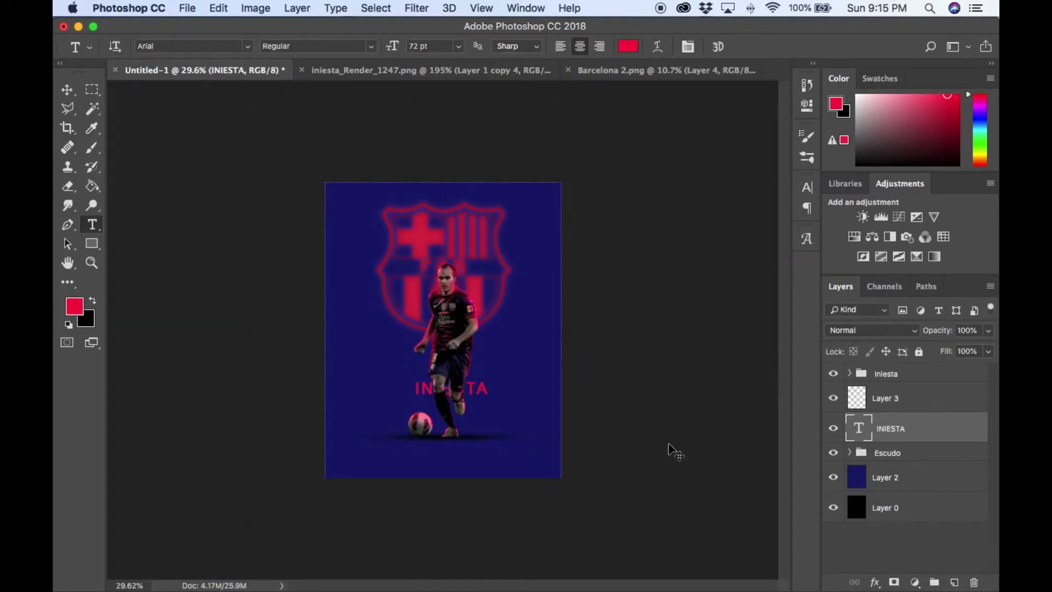
{"action": "double_click", "coordinate": [888, 423]}
{"action": "left_click", "coordinate": [864, 452]}
Duplicate the INIESTA layer, reposition the copy and hide the original.
{"action": "key", "text": "ctrl+j"}
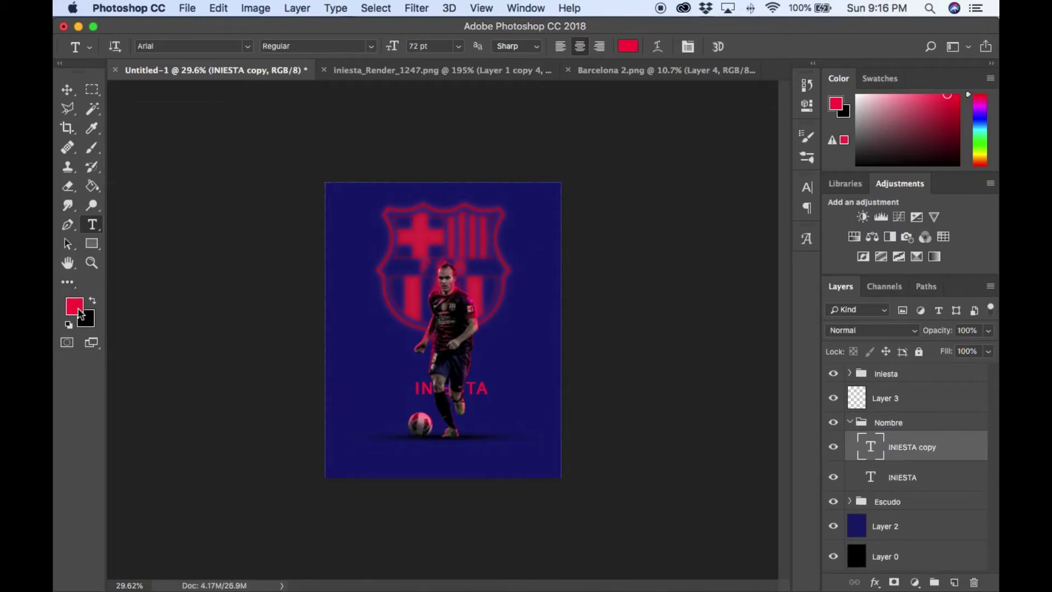
{"action": "key", "text": "ctrl+t"}
{"action": "left_click", "coordinate": [833, 477]}
{"action": "key", "text": "ctrl+0"}
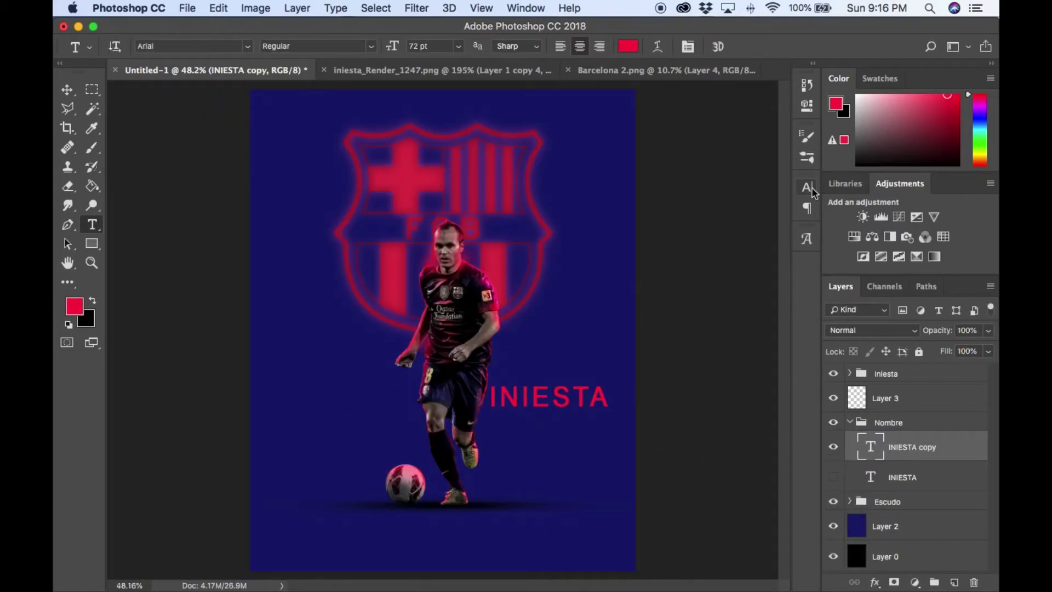
Change the INIESTA copy's text colour to yellow in the Character panel.
{"action": "left_click", "coordinate": [807, 187]}
{"action": "left_click", "coordinate": [762, 278]}
{"action": "left_click", "coordinate": [760, 223]}
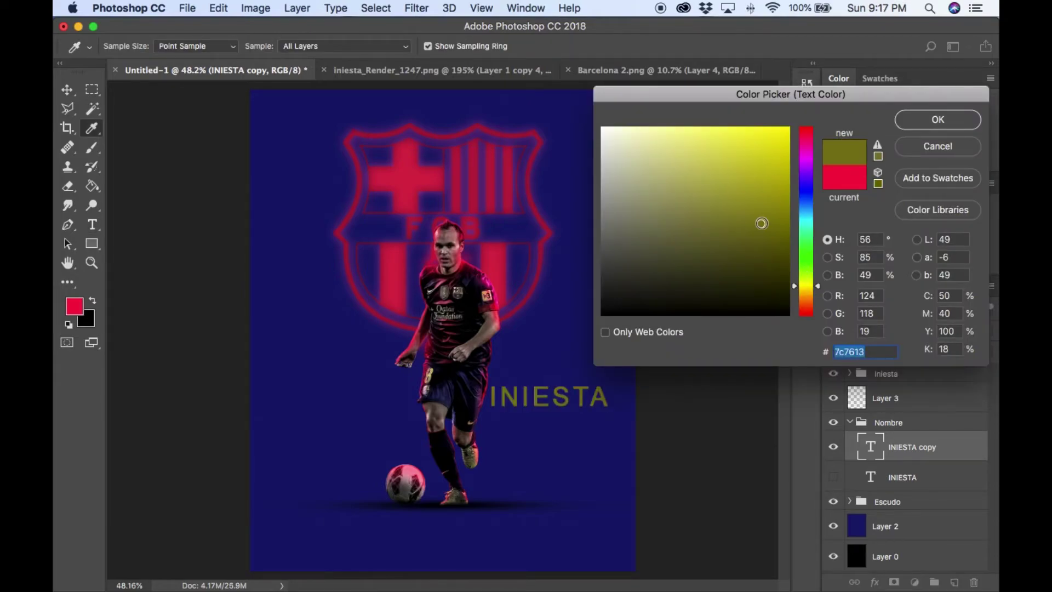
{"action": "left_click", "coordinate": [936, 118]}
Set the title font to Arial Black, then duplicate it and hide the original.
{"action": "left_click", "coordinate": [716, 205]}
{"action": "scroll", "coordinate": [712, 411], "scroll_direction": "down", "scroll_amount": 5}
{"action": "left_click", "coordinate": [685, 472]}
{"action": "left_click", "coordinate": [763, 181]}
{"action": "key", "text": "ctrl+j"}
{"action": "left_click", "coordinate": [833, 476]}
{"action": "right_click", "coordinate": [909, 446]}
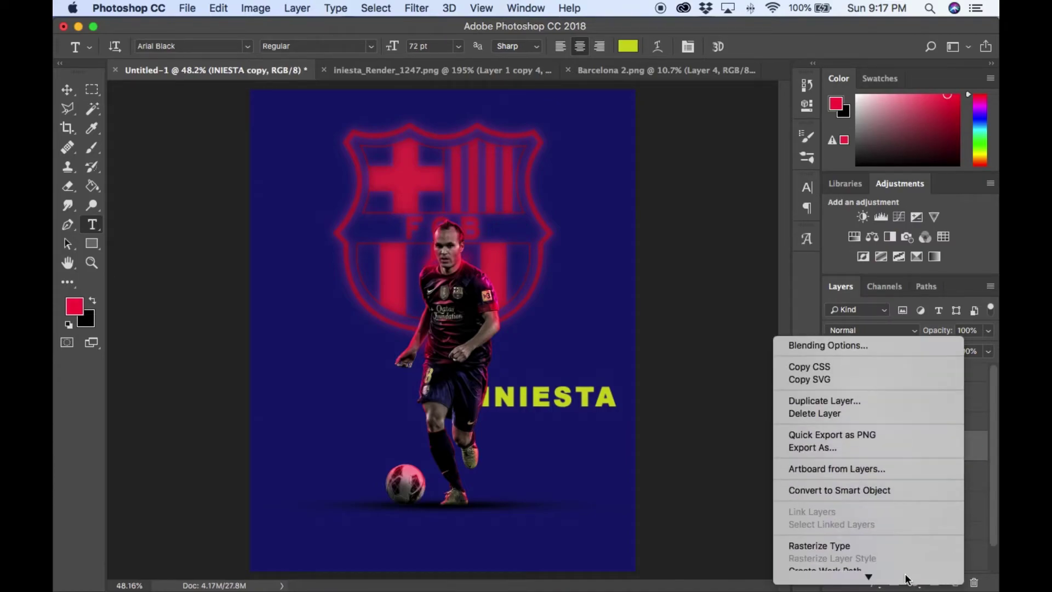
Rasterize INIESTA copy, then enlarge and skew it diagonally across the player's legs.
{"action": "left_click", "coordinate": [904, 575]}
{"action": "key", "text": "ctrl+t"}
{"action": "left_click_drag", "start_coordinate": [548, 396], "coordinate": [356, 177]}
{"action": "mouse_move", "coordinate": [426, 222]}
{"action": "left_mouse_down"}
{"action": "mouse_move", "coordinate": [426, 196]}
{"action": "mouse_move", "coordinate": [646, 188]}
{"action": "left_mouse_up"}
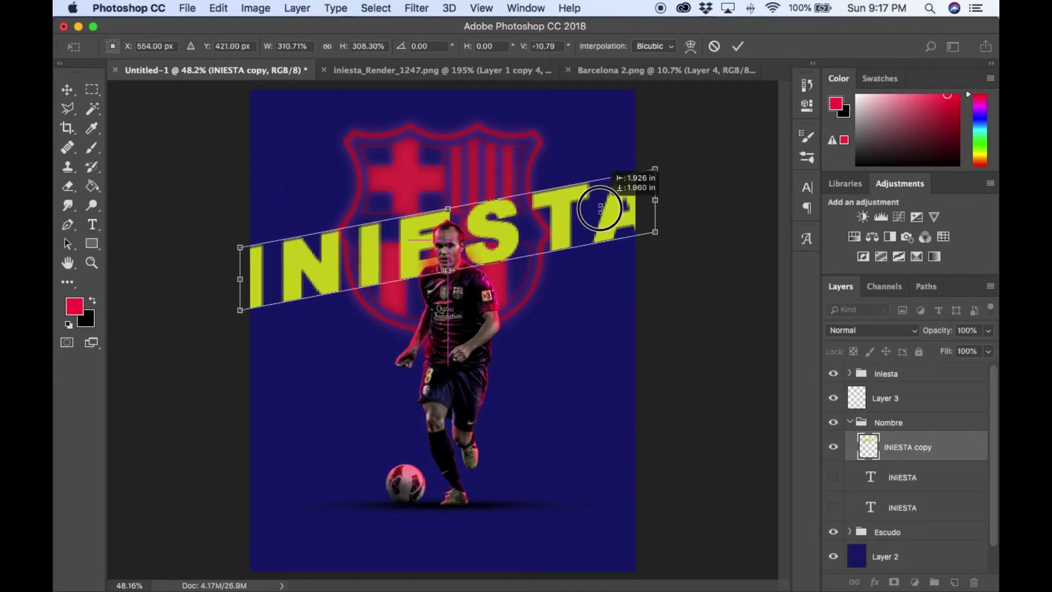
{"action": "mouse_move", "coordinate": [577, 222]}
{"action": "left_mouse_down"}
{"action": "mouse_move", "coordinate": [567, 366]}
{"action": "mouse_move", "coordinate": [570, 353]}
{"action": "left_mouse_up"}
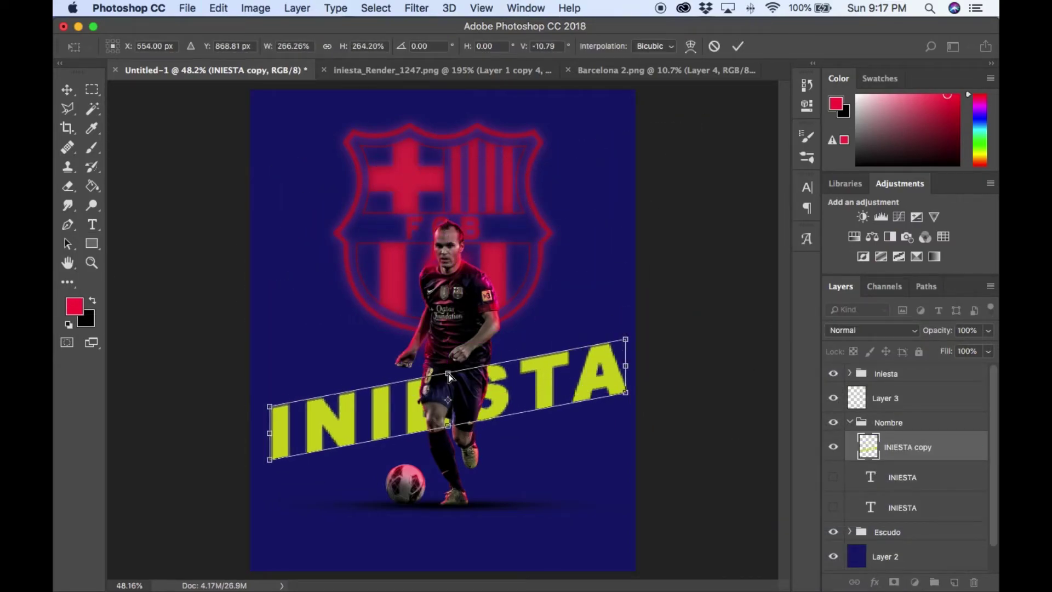
{"action": "left_click_drag", "start_coordinate": [269, 425], "coordinate": [261, 430]}
{"action": "key", "text": "Return"}
Duplicate the tilted text, Gaussian-blur it at 6.2 and fade it to 20% opacity.
{"action": "key", "text": "ctrl+j"}
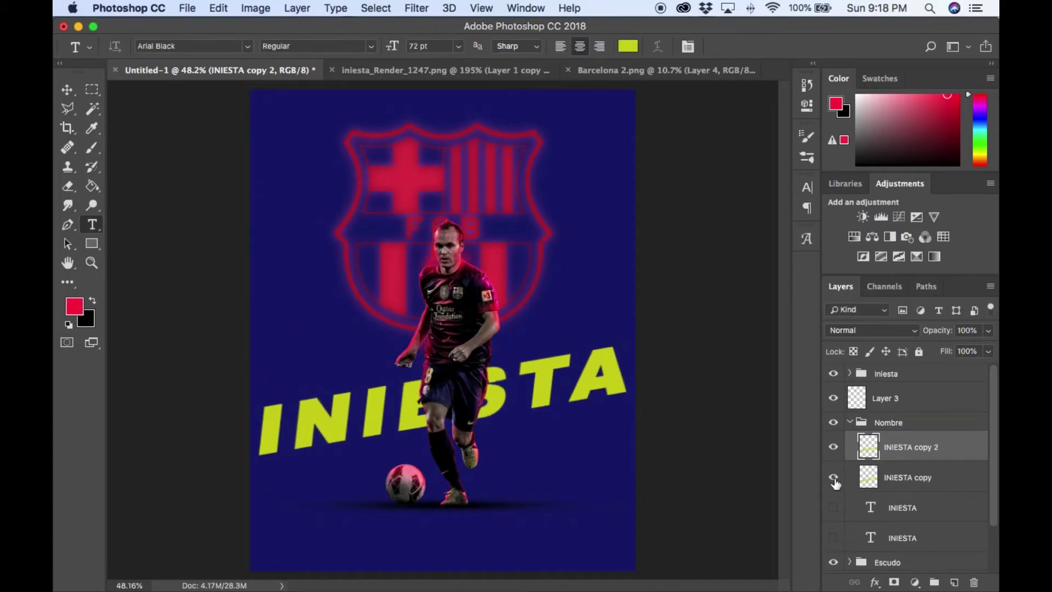
{"action": "left_click", "coordinate": [416, 8]}
{"action": "left_click", "coordinate": [669, 237]}
{"action": "left_click_drag", "start_coordinate": [794, 355], "coordinate": [777, 353]}
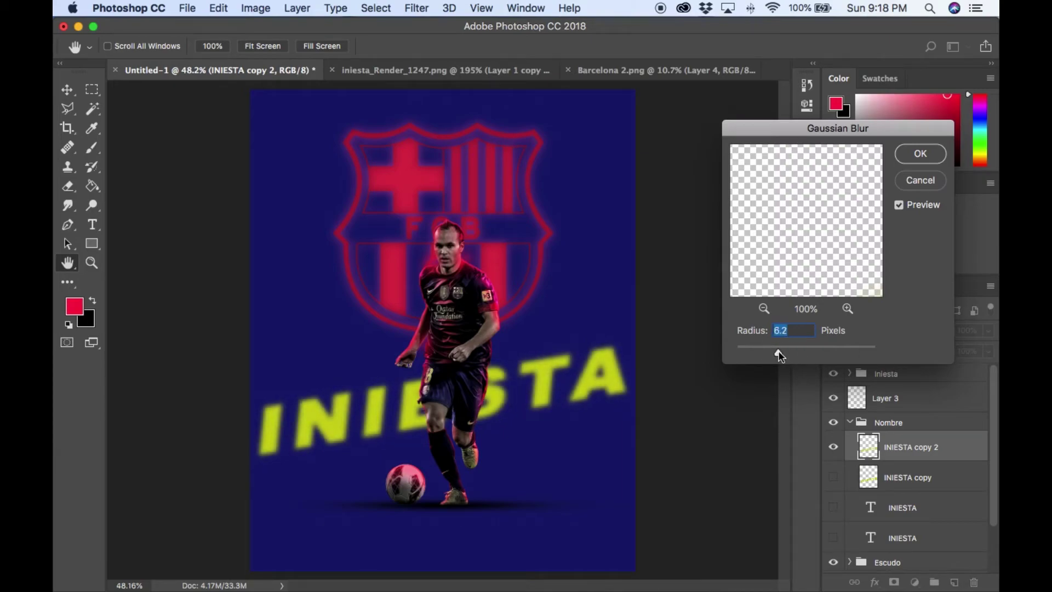
{"action": "left_click", "coordinate": [940, 154]}
{"action": "left_click_drag", "start_coordinate": [945, 337], "coordinate": [886, 333]}
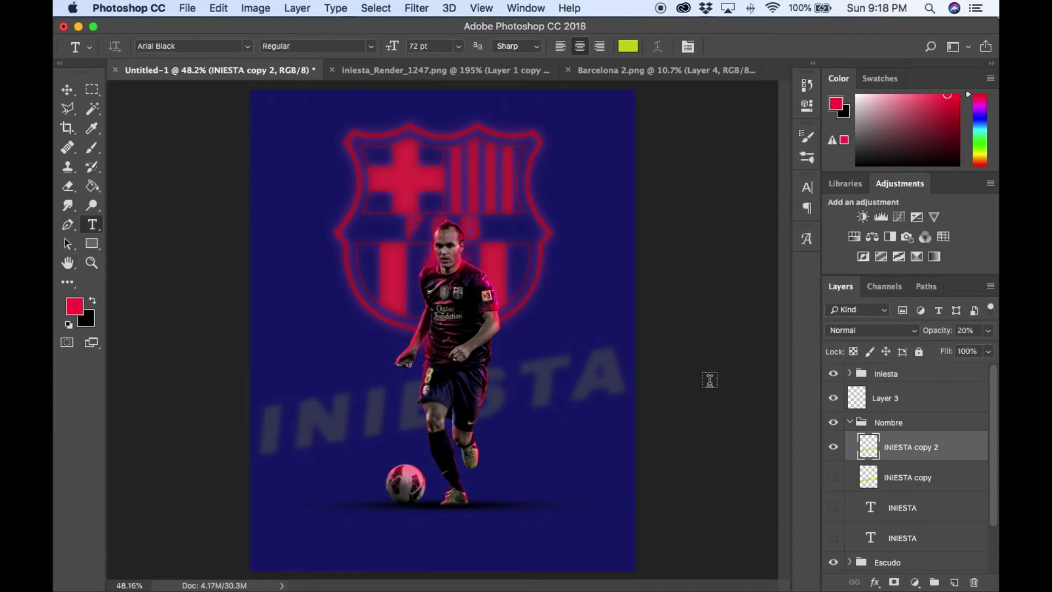
{"action": "left_click", "coordinate": [849, 422]}
{"action": "key", "text": "ctrl+shift+alt+n"}
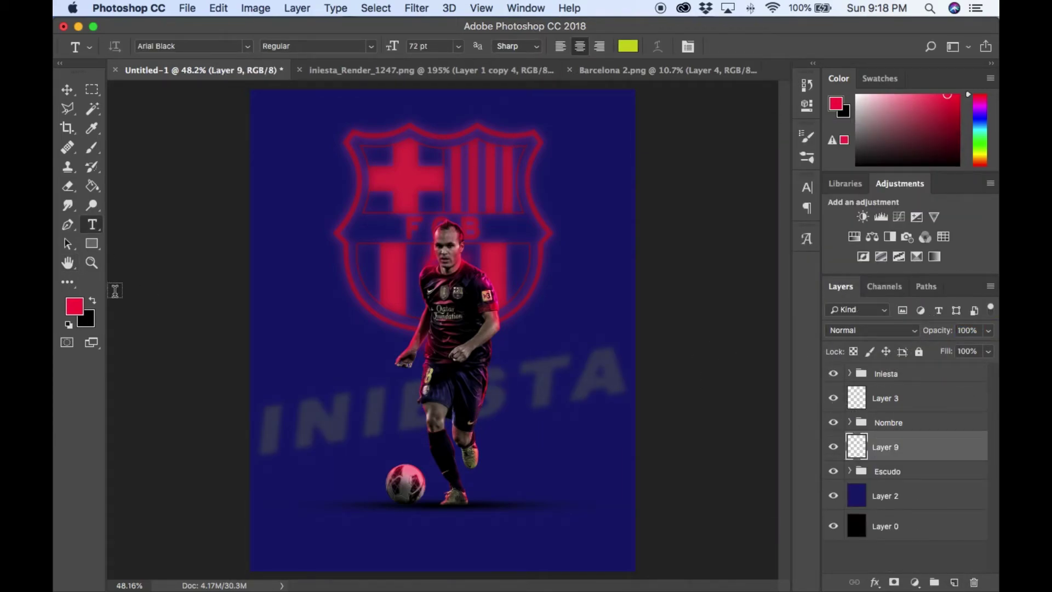
Set Layer 9 to Overlay at 35% and paint a soft white glow over the crest.
{"action": "key", "text": "b"}
{"action": "left_click", "coordinate": [74, 306]}
{"action": "left_click", "coordinate": [601, 125]}
{"action": "left_click", "coordinate": [937, 117]}
{"action": "left_click", "coordinate": [842, 330]}
{"action": "left_click", "coordinate": [845, 472]}
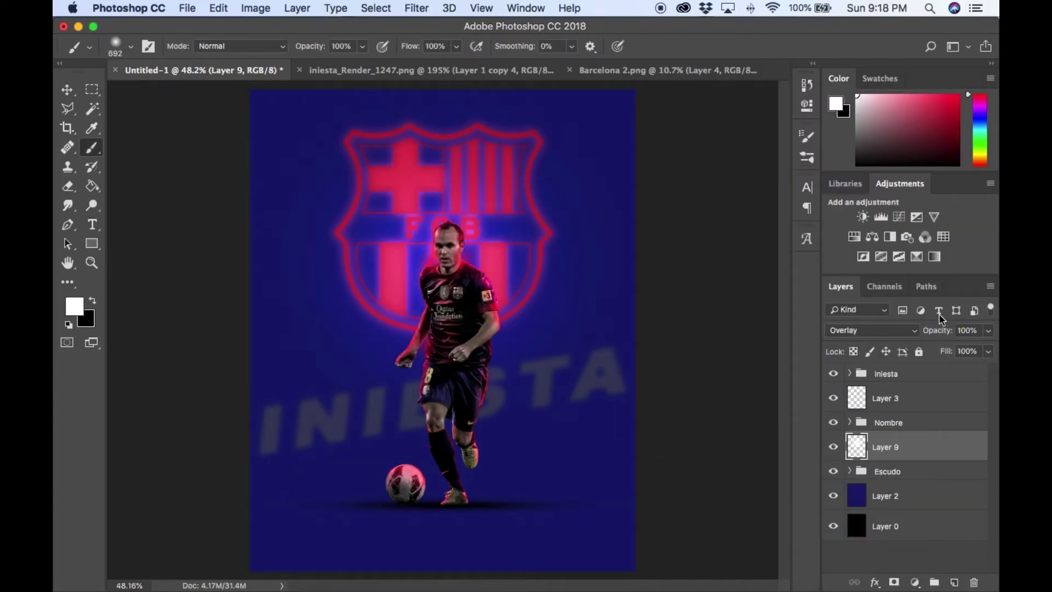
{"action": "left_click_drag", "start_coordinate": [939, 330], "coordinate": [930, 335]}
{"action": "left_click", "coordinate": [445, 163]}
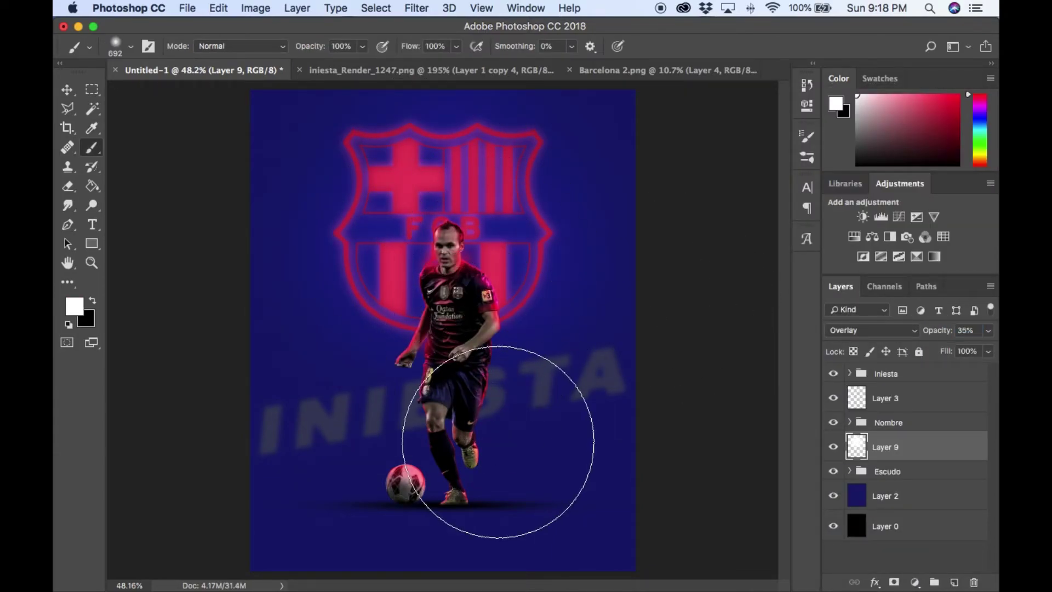
Browse the Layers panel and select the RO painting layer.
{"action": "scroll", "coordinate": [521, 333], "scroll_direction": "up", "scroll_amount": 3}
{"action": "scroll", "coordinate": [723, 382], "scroll_direction": "down", "scroll_amount": 5}
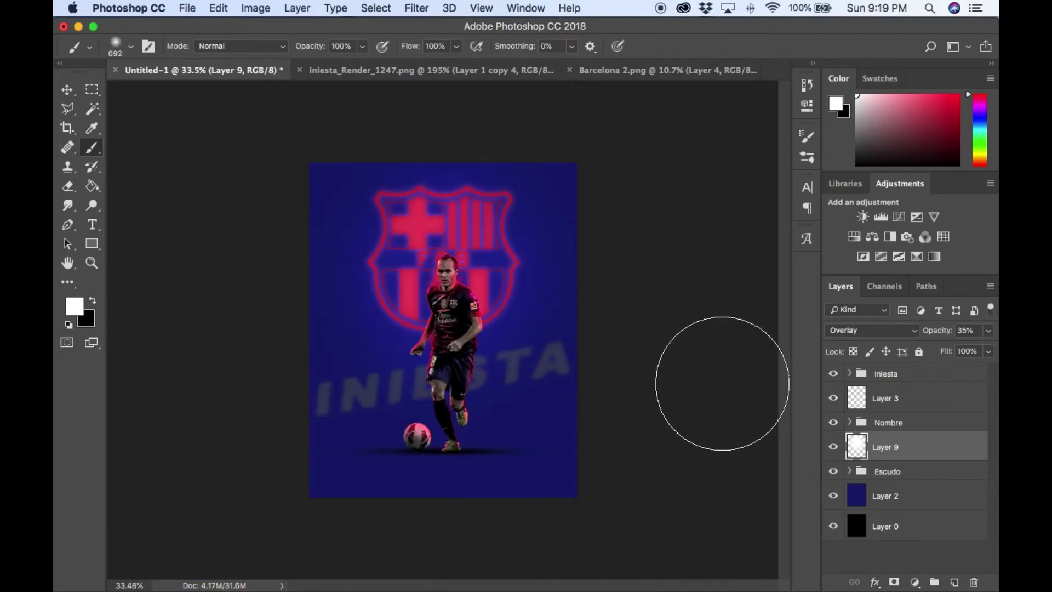
{"action": "left_click", "coordinate": [187, 8]}
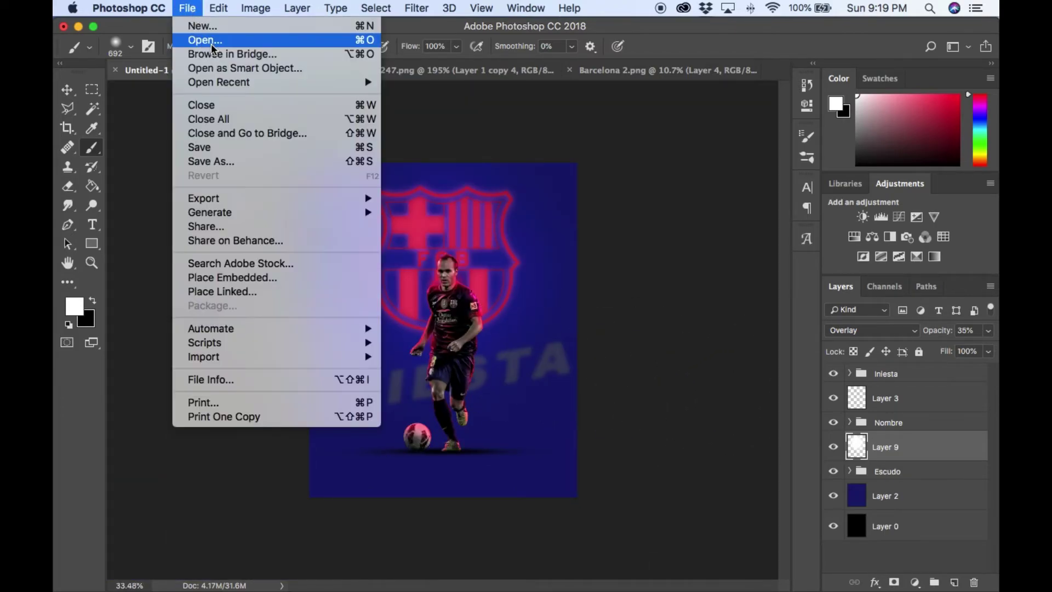
{"action": "left_click", "coordinate": [886, 373]}
{"action": "scroll", "coordinate": [496, 360], "scroll_direction": "up", "scroll_amount": 5}
{"action": "scroll", "coordinate": [496, 360], "scroll_direction": "up", "scroll_amount": 3}
{"action": "scroll", "coordinate": [495, 360], "scroll_direction": "down", "scroll_amount": 2}
{"action": "scroll", "coordinate": [904, 465], "scroll_direction": "down", "scroll_amount": 3}
{"action": "left_click", "coordinate": [901, 444]}
{"action": "scroll", "coordinate": [498, 252], "scroll_direction": "down", "scroll_amount": 4}
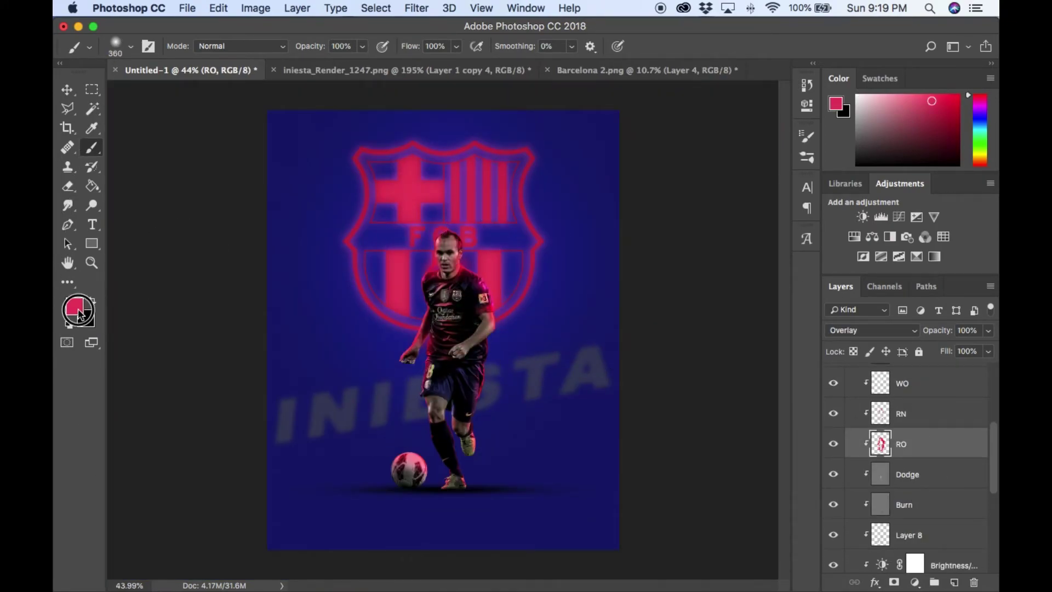
Paint bright red rim light between the legs on RO at 59% brush opacity.
{"action": "left_click", "coordinate": [79, 315]}
{"action": "left_click", "coordinate": [755, 117]}
{"action": "key", "text": "Return"}
{"action": "scroll", "coordinate": [373, 393], "scroll_direction": "up", "scroll_amount": 5}
{"action": "left_click_drag", "start_coordinate": [425, 378], "coordinate": [425, 345]}
{"action": "key", "text": "5"}
{"action": "key", "text": "9"}
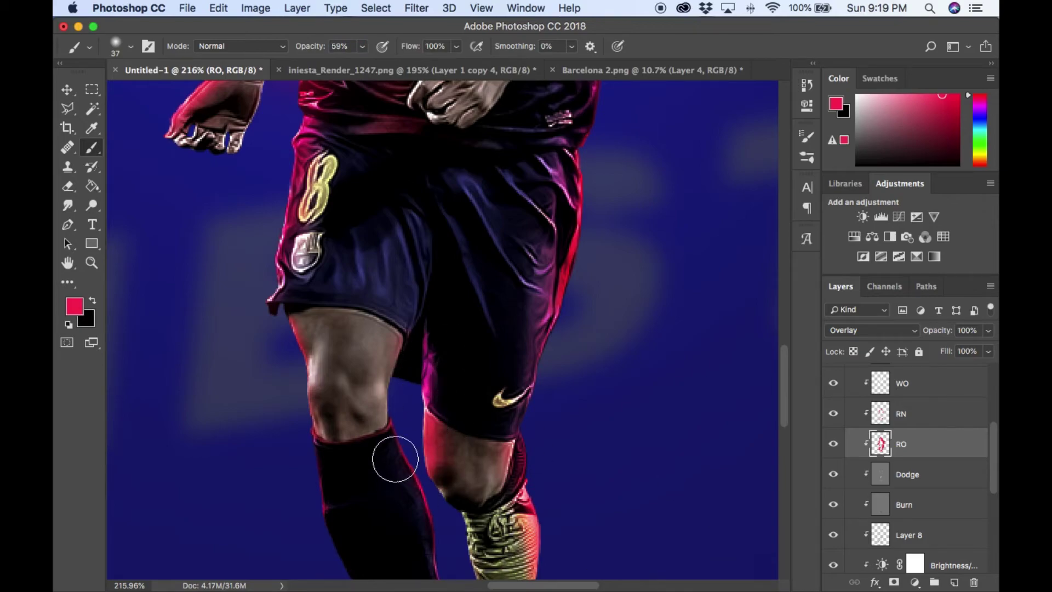
On the WO layer, paint white (ffffff) highlights with a 17 px brush.
{"action": "key", "text": "alt+bracketright"}
{"action": "key", "text": "alt+bracketright"}
{"action": "key", "text": "x"}
{"action": "left_click", "coordinate": [74, 306]}
{"action": "type", "text": "ffffff"}
{"action": "key", "text": "Return"}
{"action": "key", "text": "bracketleft"}
{"action": "key", "text": "bracketleft"}
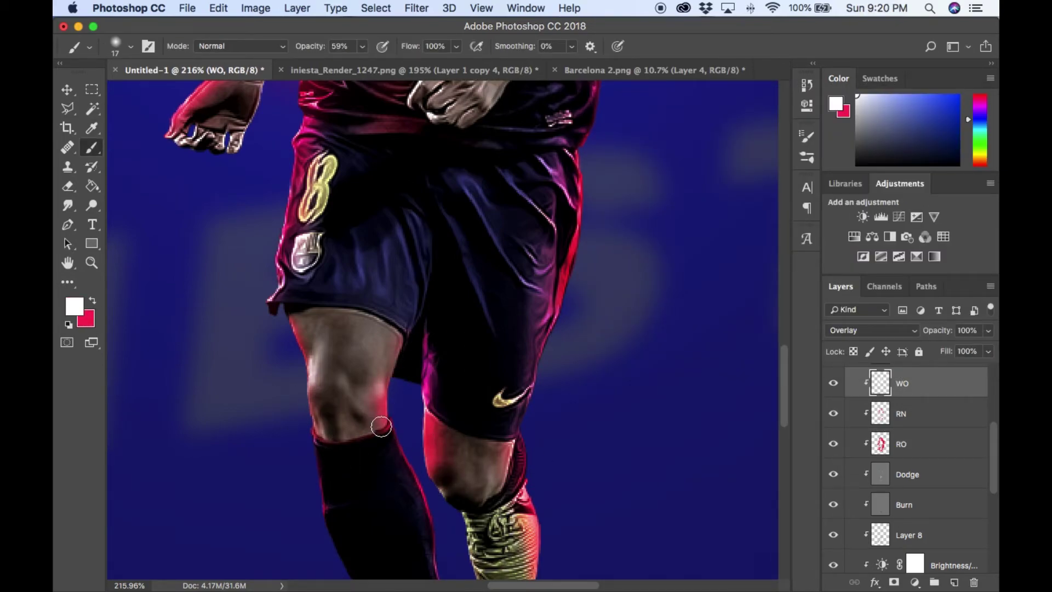
{"action": "scroll", "coordinate": [437, 357], "scroll_direction": "down", "scroll_amount": 5}
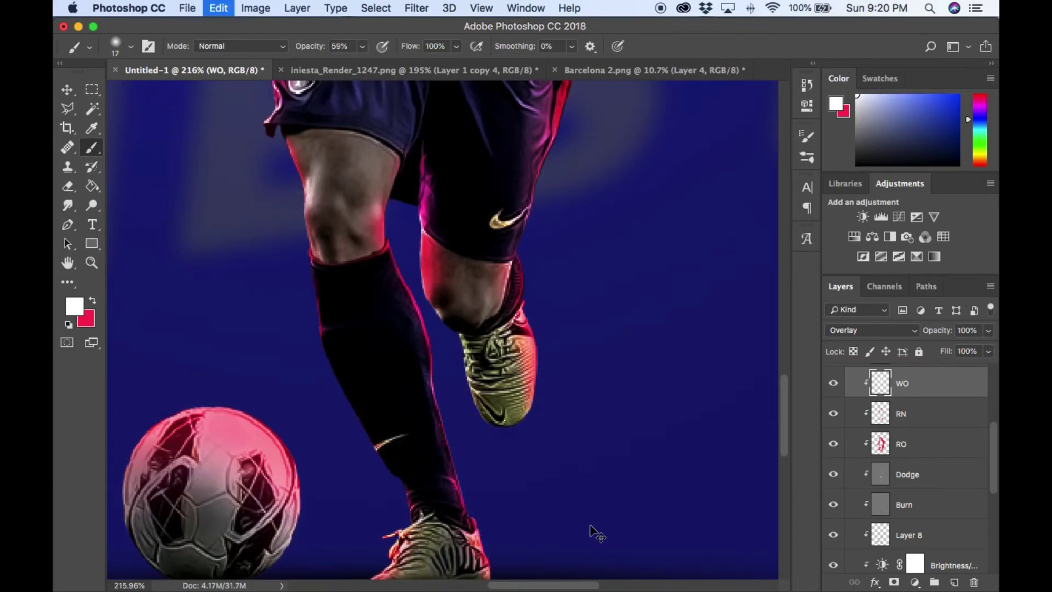
{"action": "scroll", "coordinate": [594, 528], "scroll_direction": "up", "scroll_amount": 5}
{"action": "scroll", "coordinate": [591, 411], "scroll_direction": "up", "scroll_amount": 4}
{"action": "scroll", "coordinate": [577, 308], "scroll_direction": "up", "scroll_amount": 5}
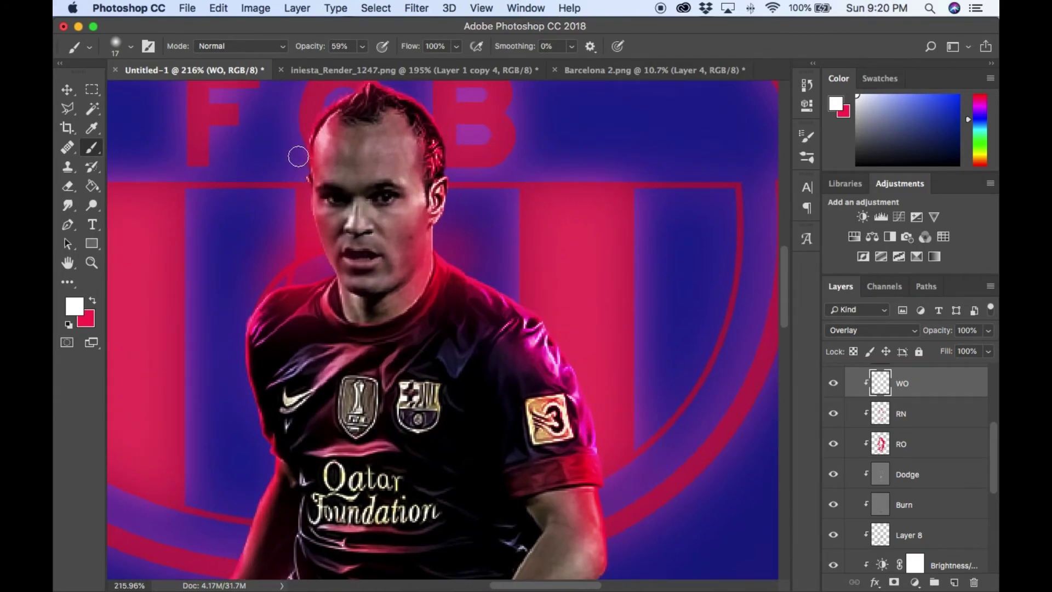
{"action": "scroll", "coordinate": [301, 161], "scroll_direction": "down", "scroll_amount": 3}
{"action": "scroll", "coordinate": [428, 281], "scroll_direction": "down", "scroll_amount": 3}
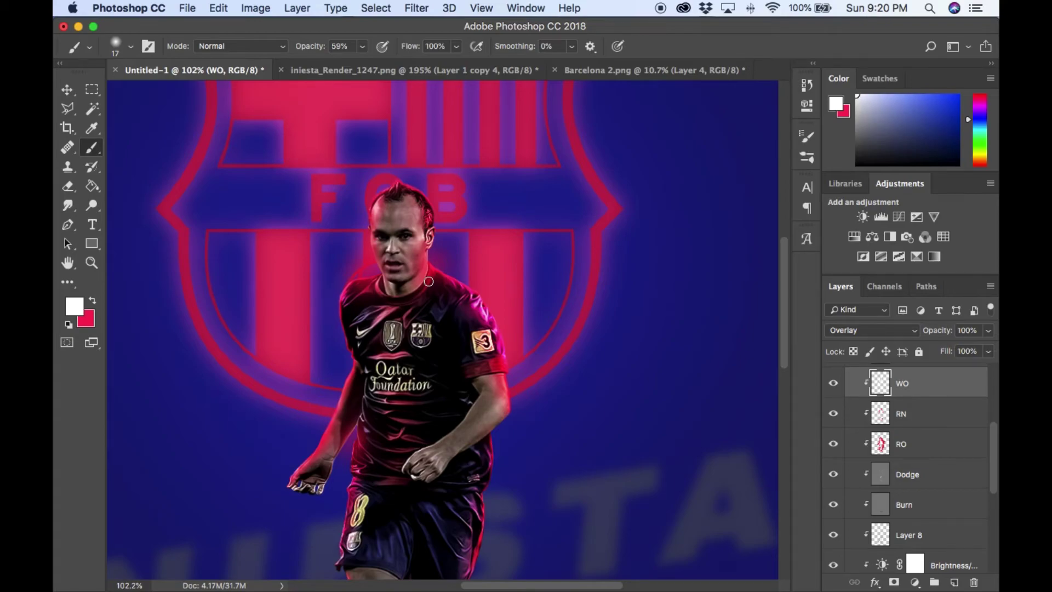
{"action": "scroll", "coordinate": [429, 281], "scroll_direction": "down", "scroll_amount": 3}
{"action": "scroll", "coordinate": [449, 506], "scroll_direction": "up", "scroll_amount": 1}
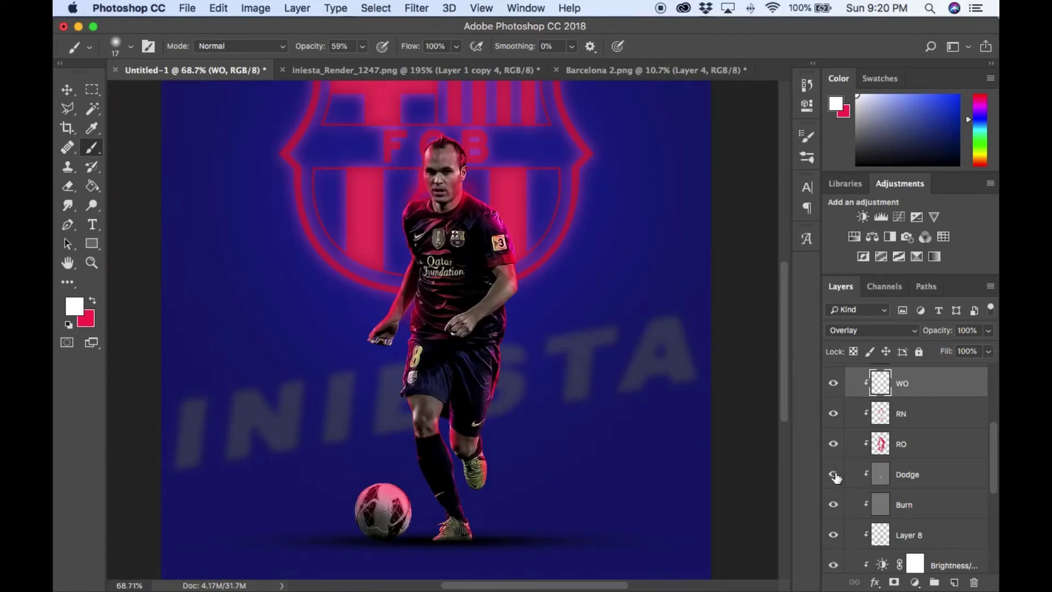
{"action": "scroll", "coordinate": [453, 391], "scroll_direction": "down", "scroll_amount": 3}
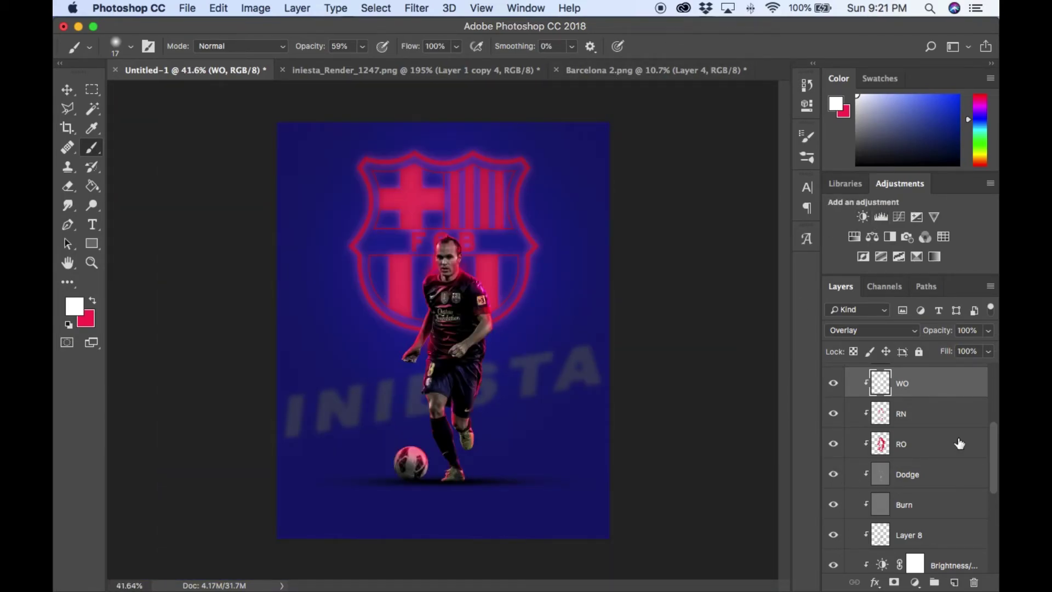
{"action": "scroll", "coordinate": [954, 443], "scroll_direction": "up", "scroll_amount": 3}
{"action": "left_click", "coordinate": [187, 8]}
Open GrungeTexture-4.jpg from the grunge textures folder.
{"action": "left_click", "coordinate": [200, 37]}
{"action": "left_click", "coordinate": [525, 60]}
{"action": "left_click", "coordinate": [505, 101]}
{"action": "scroll", "coordinate": [525, 352], "scroll_direction": "down", "scroll_amount": 10}
{"action": "left_click", "coordinate": [446, 335]}
{"action": "left_click", "coordinate": [564, 63]}
{"action": "left_click", "coordinate": [681, 97]}
{"action": "key", "text": "Down"}
{"action": "key", "text": "Return"}
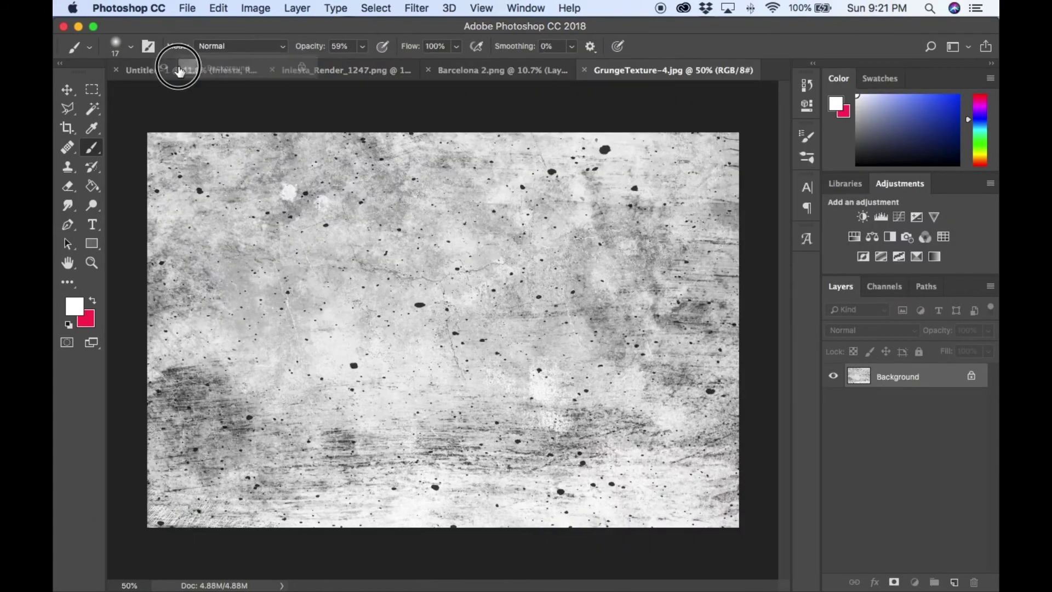
Drag the texture into the poster, rotating and stretching it to cover the canvas.
{"action": "left_click_drag", "start_coordinate": [178, 71], "coordinate": [669, 440]}
{"action": "key", "text": "ctrl+t"}
{"action": "left_click_drag", "start_coordinate": [580, 181], "coordinate": [425, 155]}
{"action": "mouse_move", "coordinate": [492, 246]}
{"action": "left_mouse_down"}
{"action": "mouse_move", "coordinate": [524, 279]}
{"action": "mouse_move", "coordinate": [508, 257]}
{"action": "left_mouse_up"}
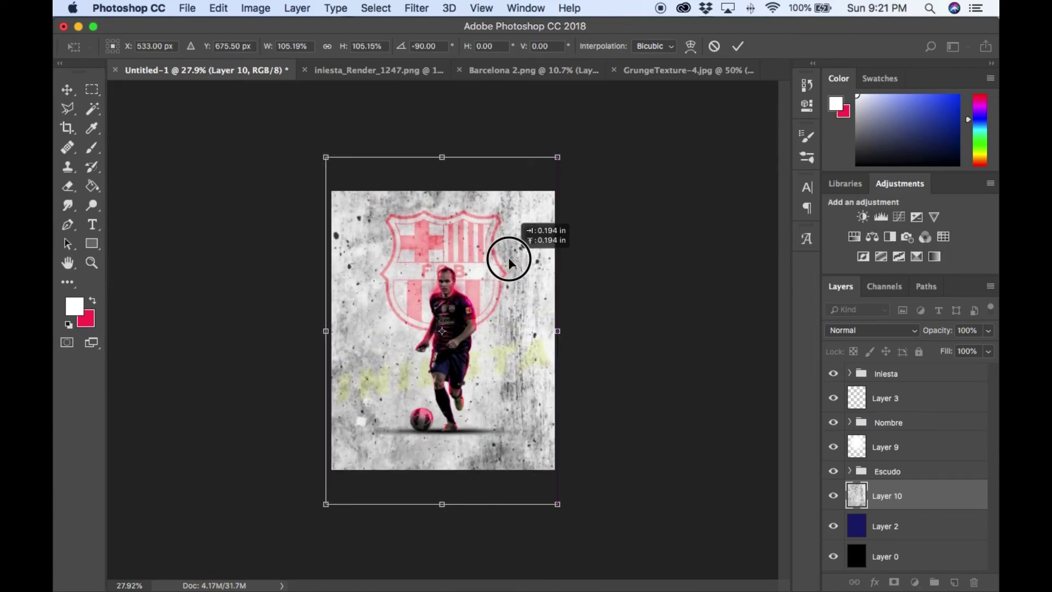
{"action": "key", "text": "Return"}
Set the texture layer to Multiply and add a mask for a gradient fade.
{"action": "key", "text": "b"}
{"action": "left_click", "coordinate": [871, 330]}
{"action": "left_click", "coordinate": [844, 377]}
{"action": "key", "text": "ctrl+0"}
{"action": "scroll", "coordinate": [442, 329], "scroll_direction": "down", "scroll_amount": 3}
{"action": "left_click", "coordinate": [894, 582]}
{"action": "key", "text": "d"}
{"action": "key", "text": "g"}
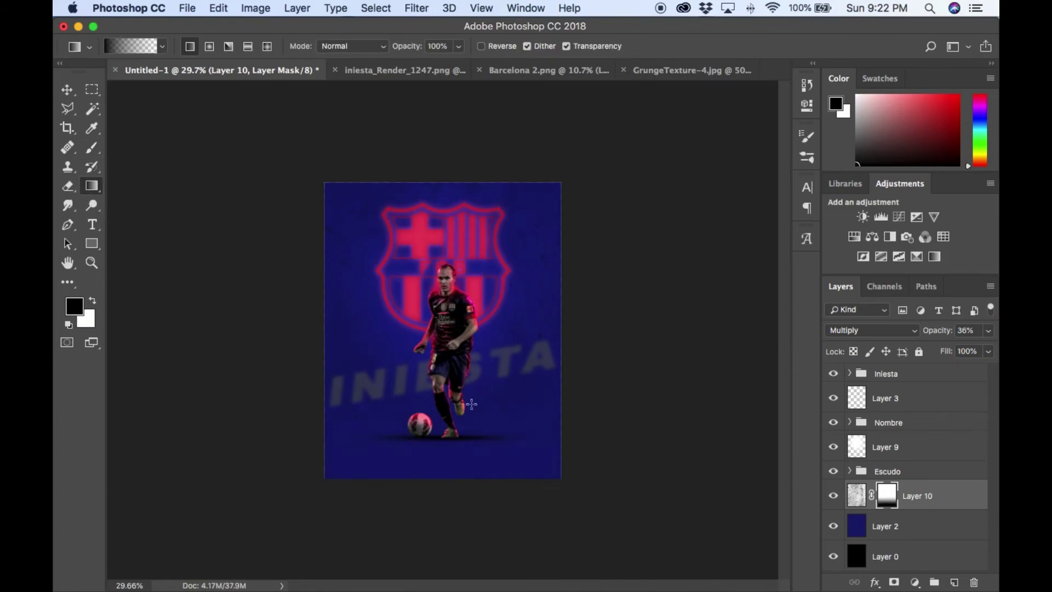
Stamp all visible layers into a merged layer on top.
{"action": "key", "text": "alt+period"}
{"action": "key", "text": "ctrl+alt+shift+e"}
{"action": "left_click", "coordinate": [408, 8]}
{"action": "left_click", "coordinate": [442, 70]}
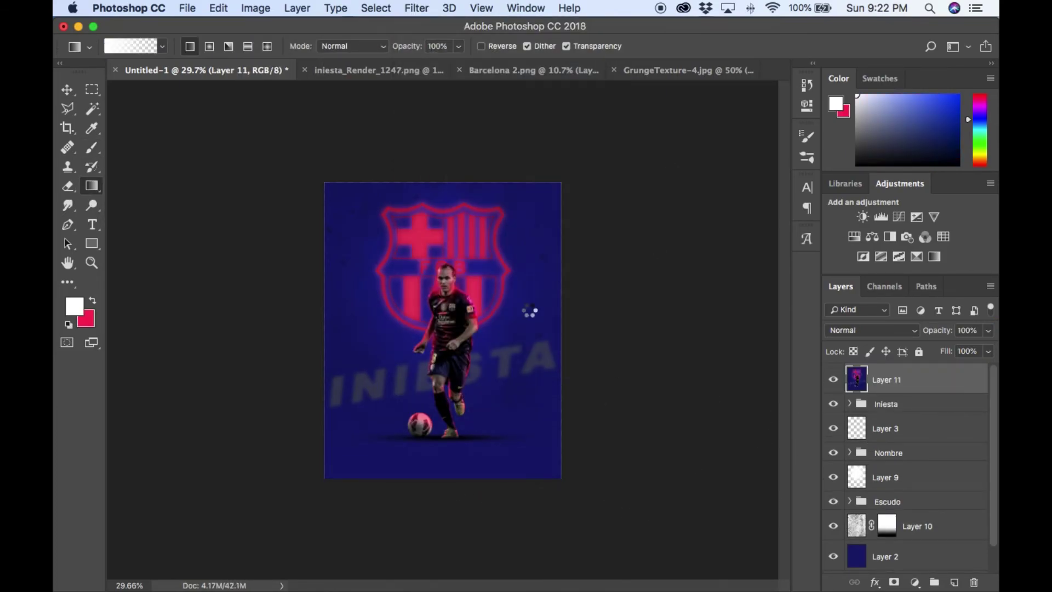
In Camera Raw, raise Clarity, reset Saturation to 0, set Blacks -18 and adjust Reds saturation.
{"action": "left_click_drag", "start_coordinate": [895, 525], "coordinate": [908, 525]}
{"action": "scroll", "coordinate": [868, 404], "scroll_direction": "down", "scroll_amount": 2}
{"action": "left_click", "coordinate": [876, 517]}
{"action": "left_click", "coordinate": [883, 540]}
{"action": "double_click", "coordinate": [883, 540]}
{"action": "left_click_drag", "start_coordinate": [882, 431], "coordinate": [866, 430]}
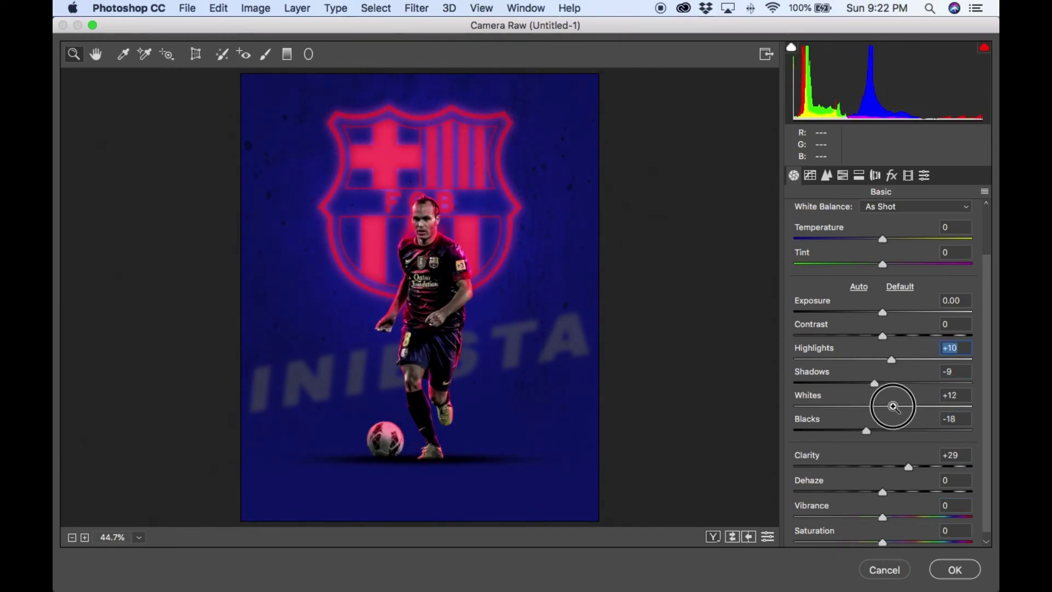
{"action": "key", "text": "ctrl+alt+4"}
{"action": "left_click_drag", "start_coordinate": [887, 270], "coordinate": [910, 272]}
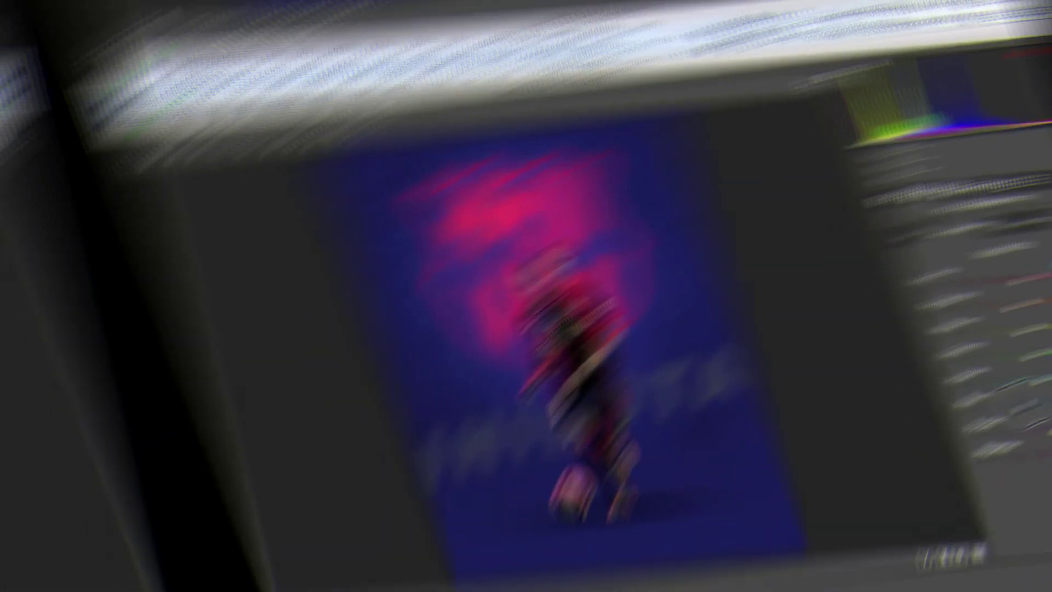